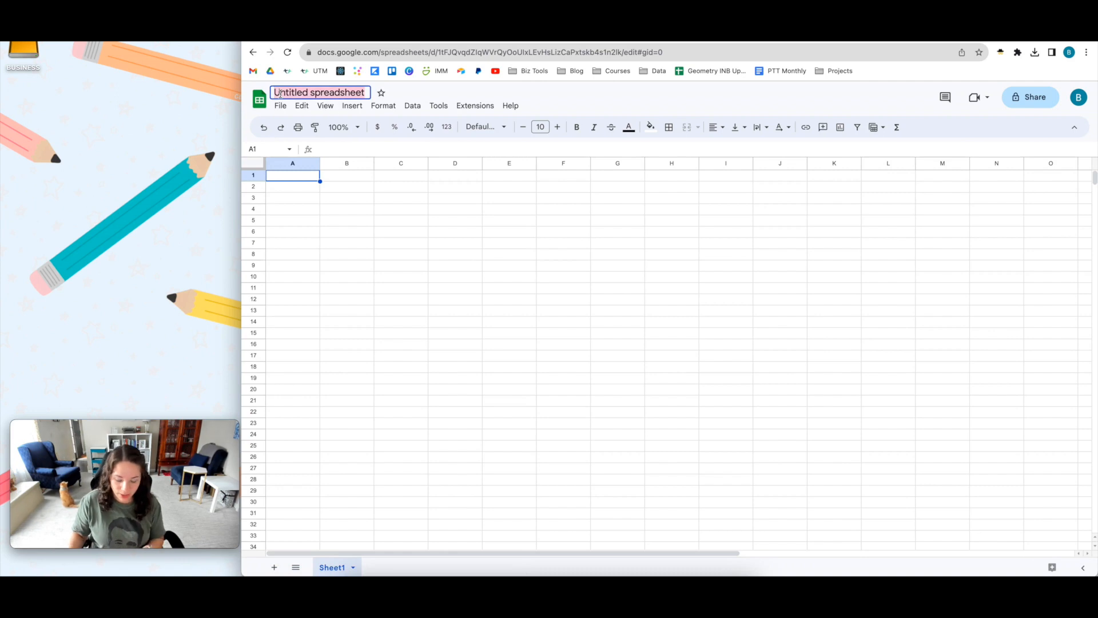
Step: Rename the untitled spreadsheet as Video
type("Video")
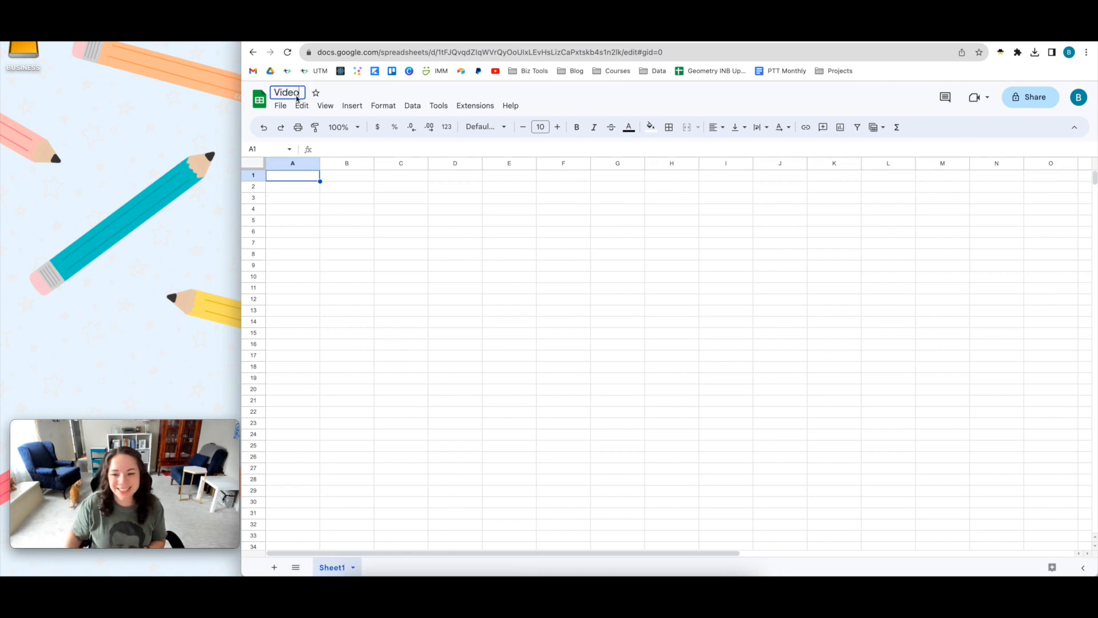
key("Return")
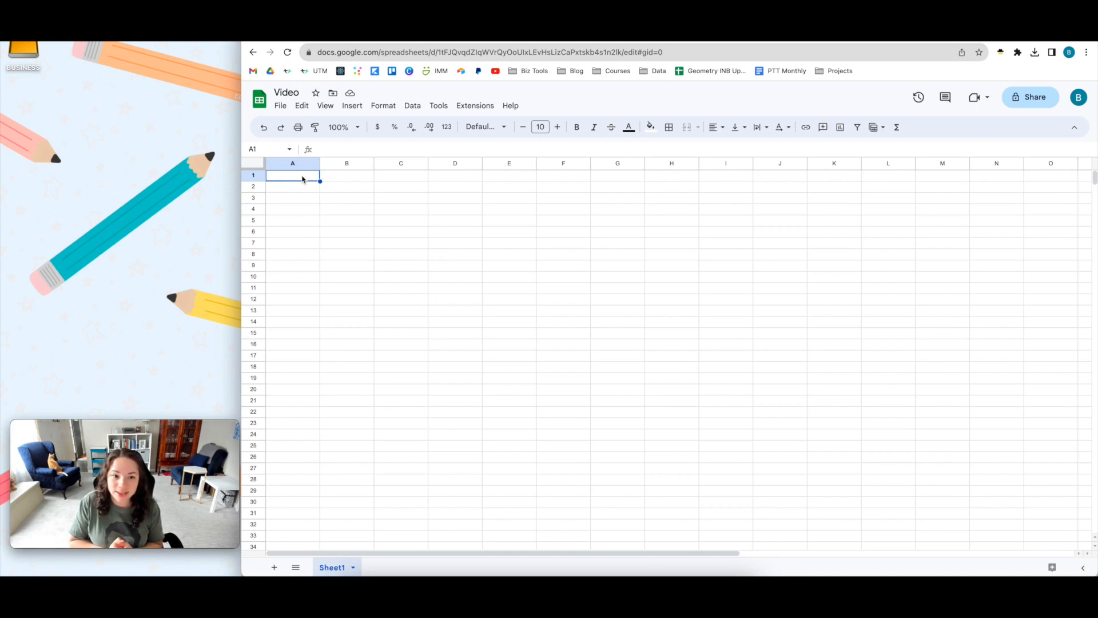
Step: Enter the sample header Objectives in cell B1, at the start of the first-row header range
left_click(354, 179)
left_click_drag(416, 184, 862, 179)
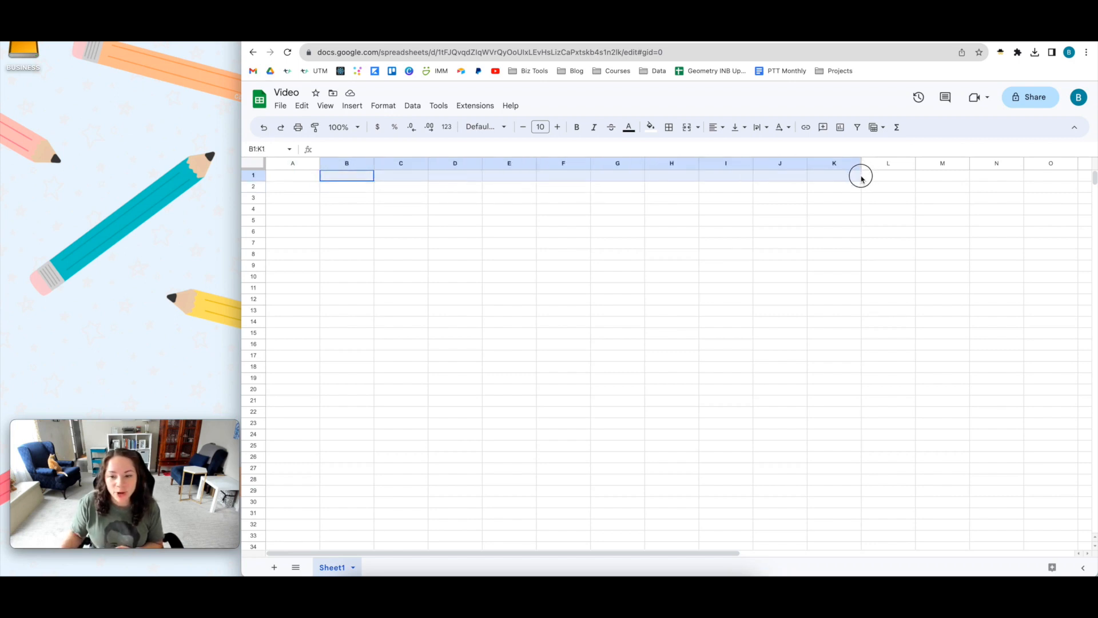
left_click(354, 179)
type("Objectives")
key("Return")
Step: Enter the sample row label Dates in cells A2 and A3
key("Left")
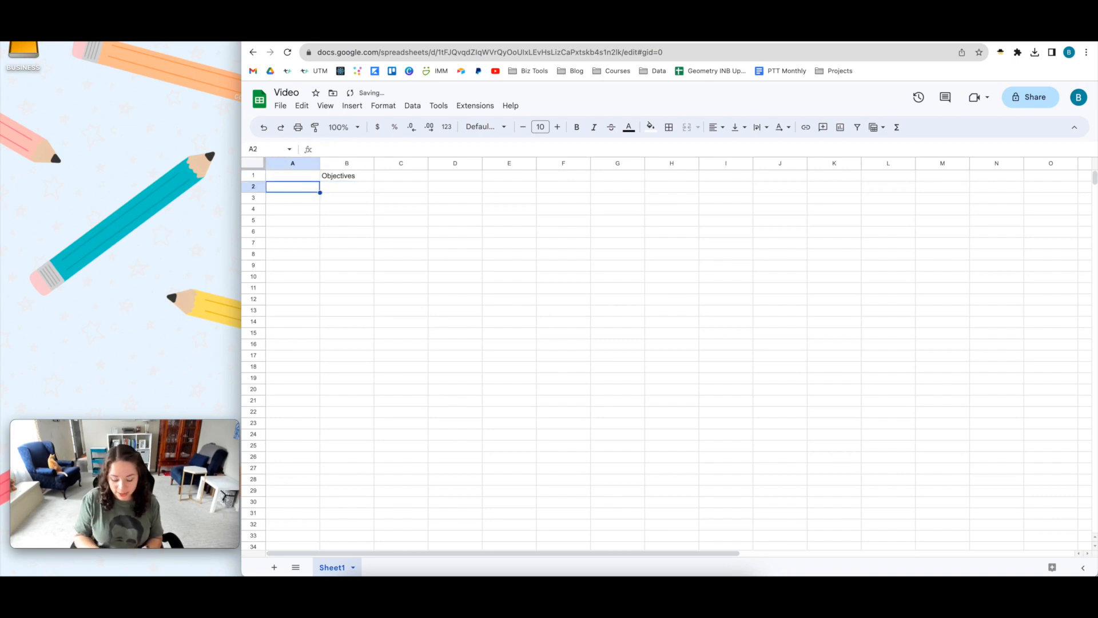
type("D")
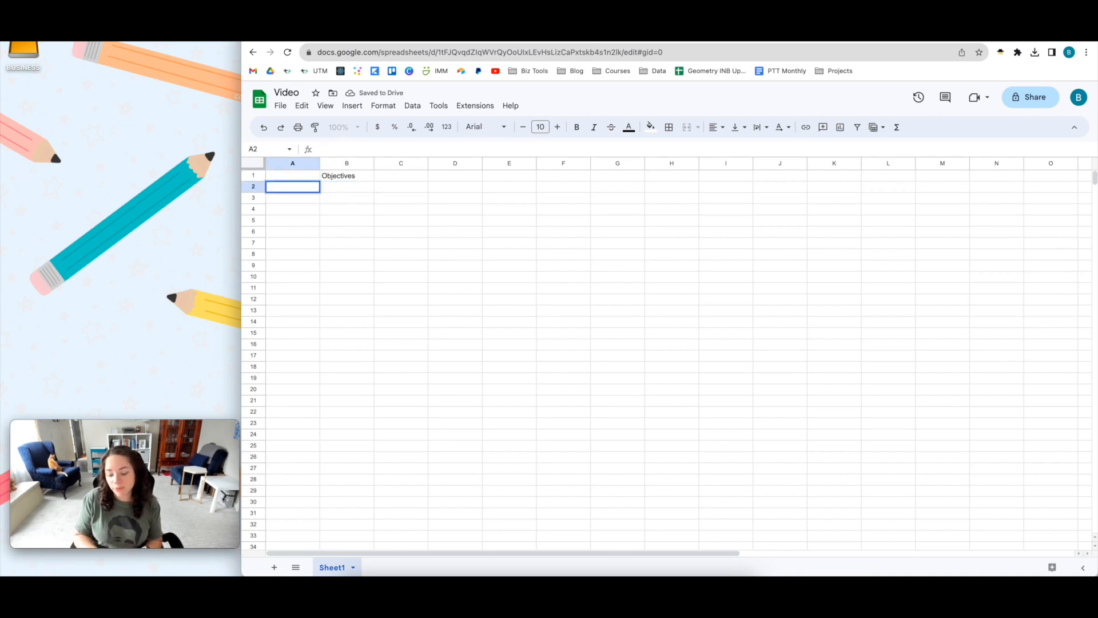
type("ates")
key("Return")
type("Dates")
key("Return")
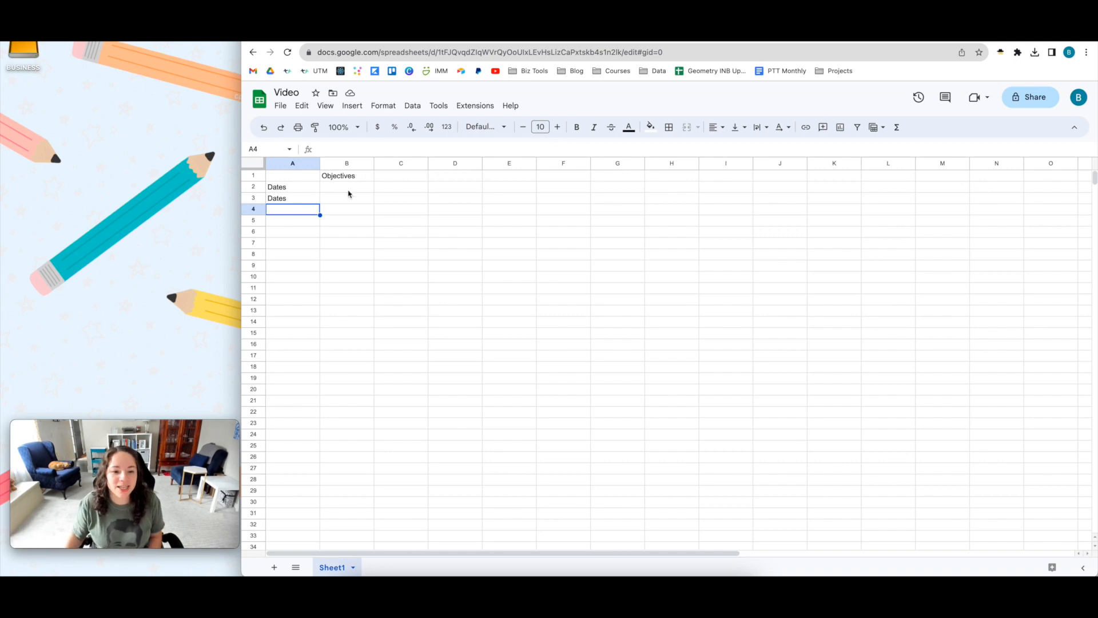
Step: Clear the sample Objectives and Dates labels from cells A1 through B3
left_click(352, 195)
left_click(355, 210)
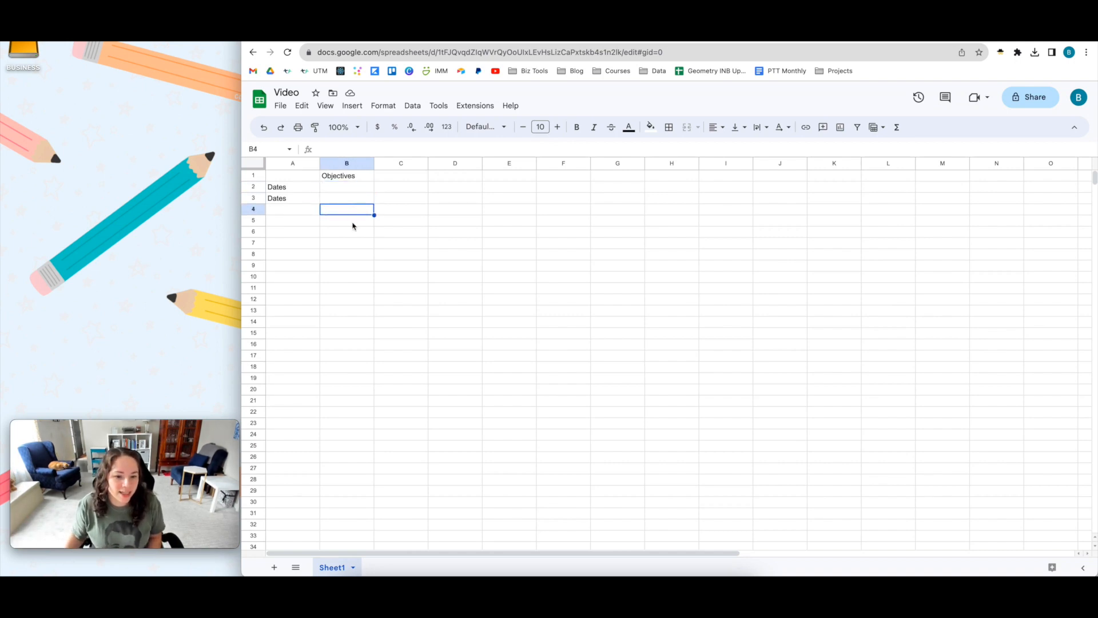
left_click(355, 222)
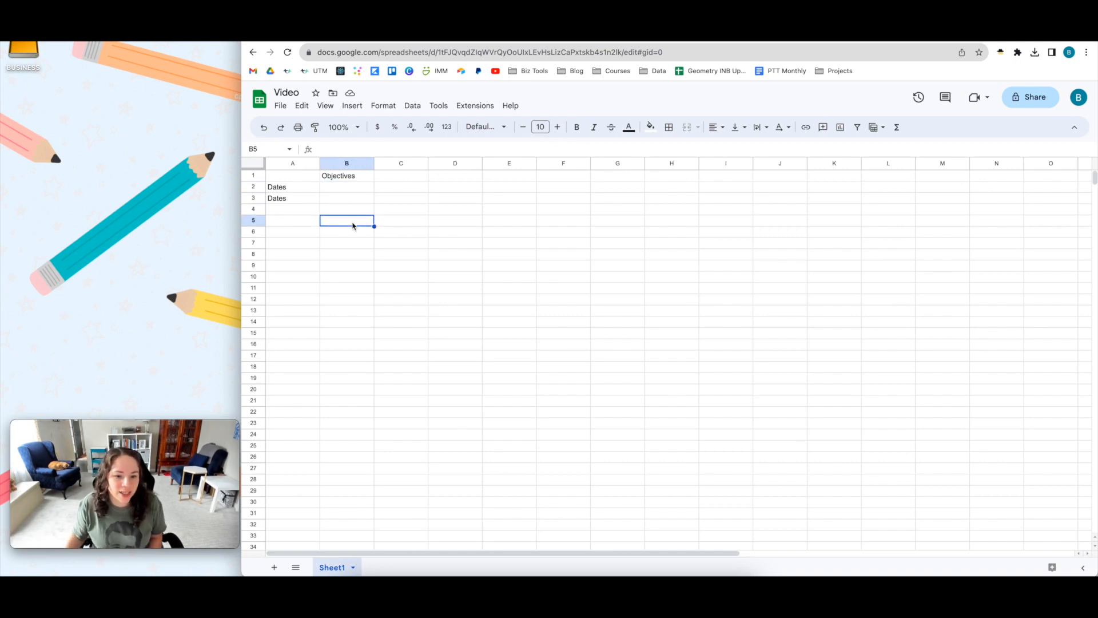
left_click_drag(303, 177, 358, 199)
key("Delete")
left_click(302, 177)
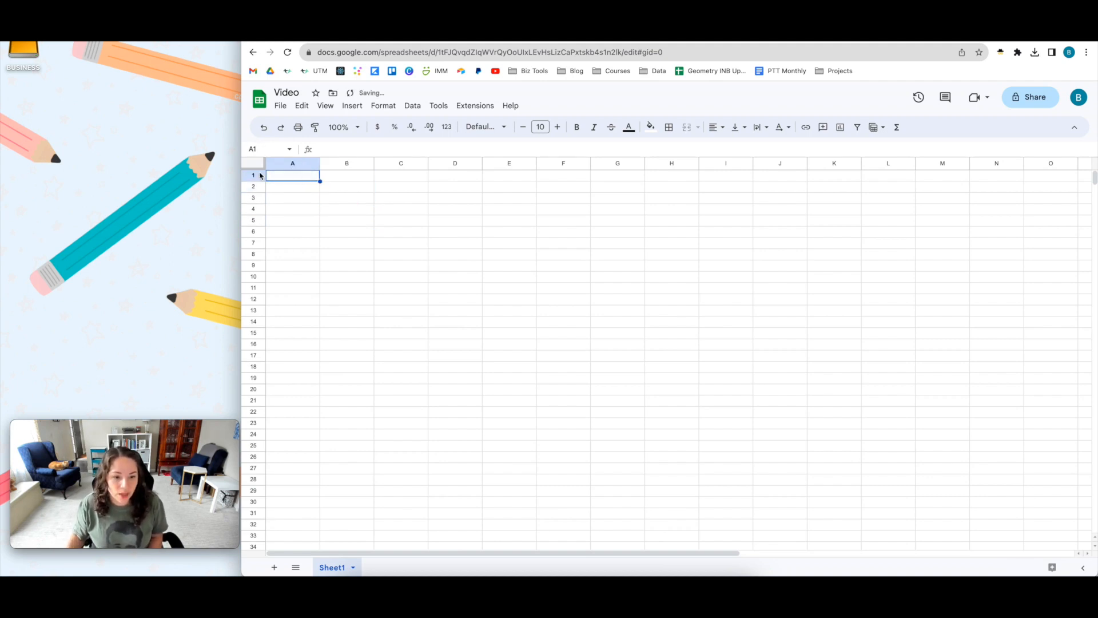
Step: Set column A's width to 200 pixels
left_click(312, 165)
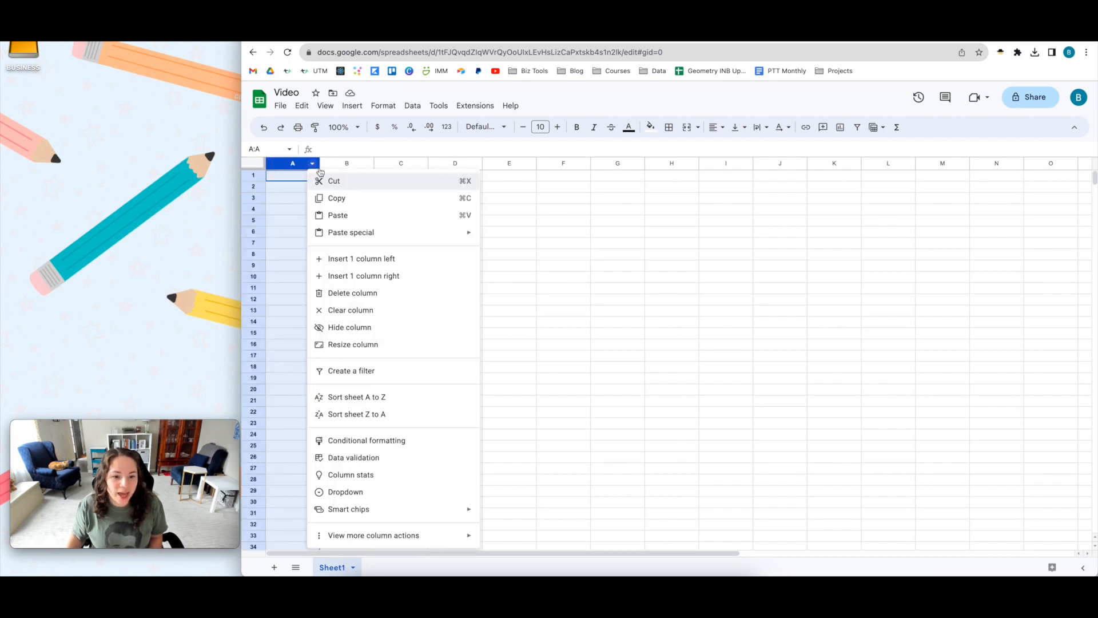
left_click(406, 345)
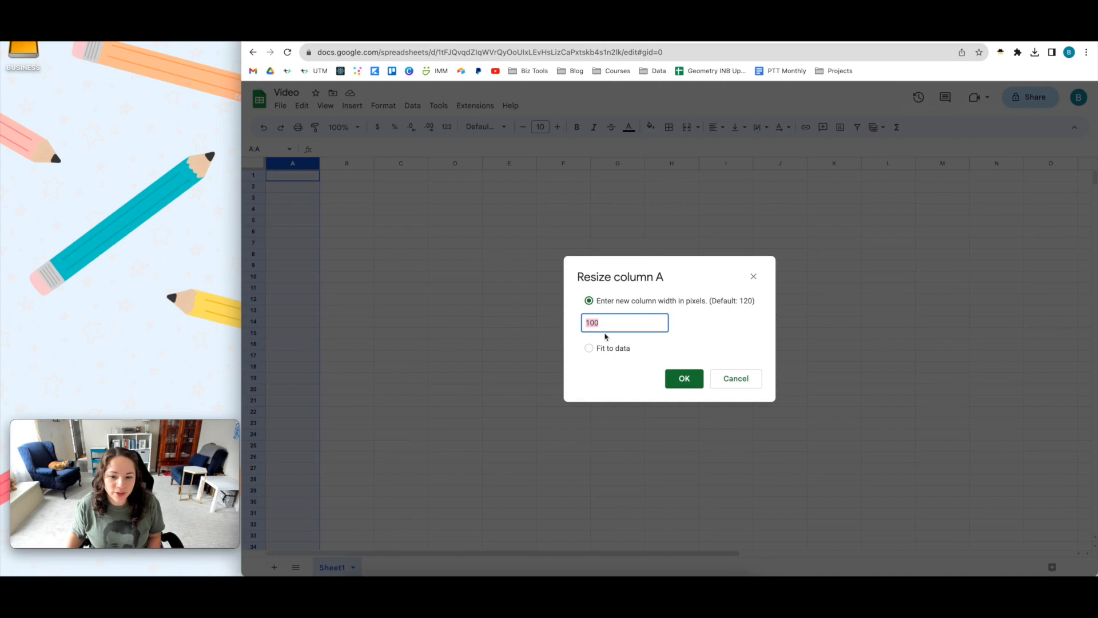
left_click(613, 349)
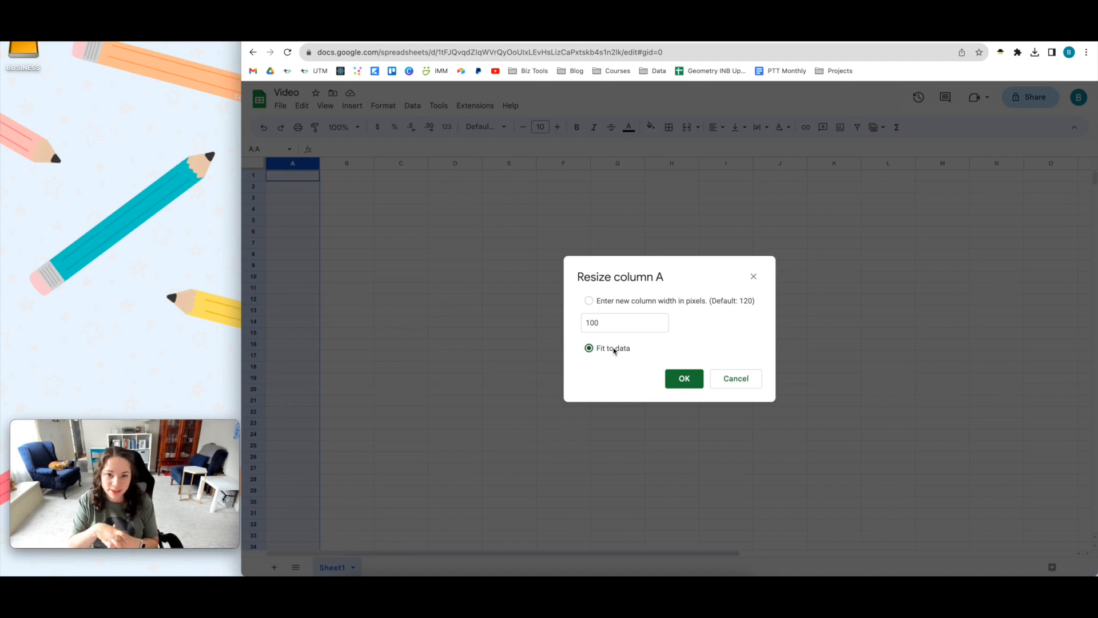
left_click(629, 303)
double_click(593, 323)
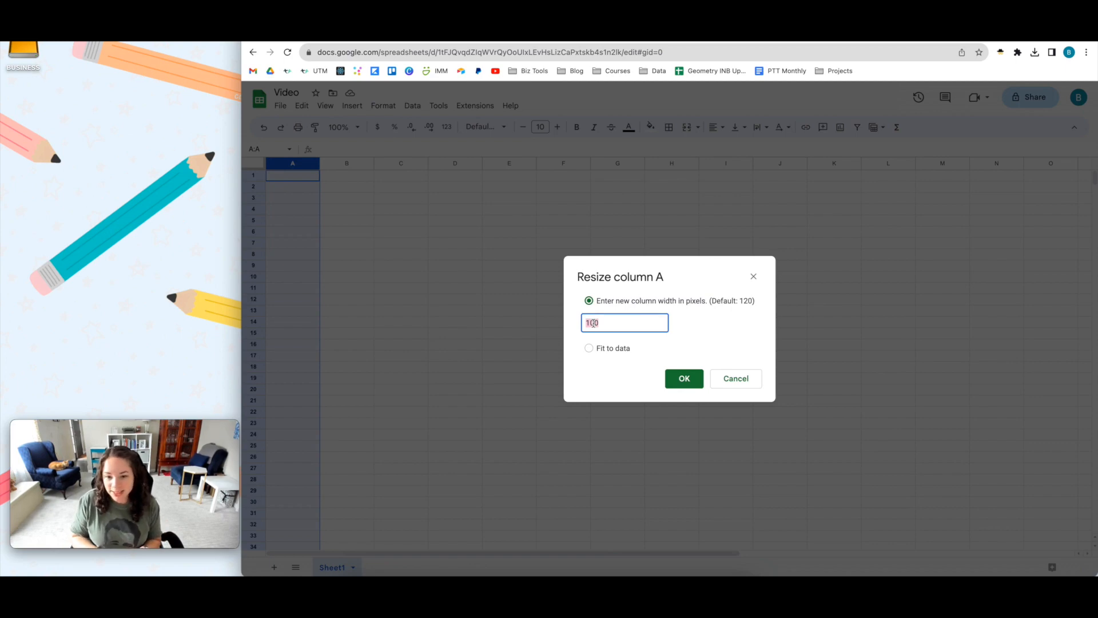
type("200")
key("Return")
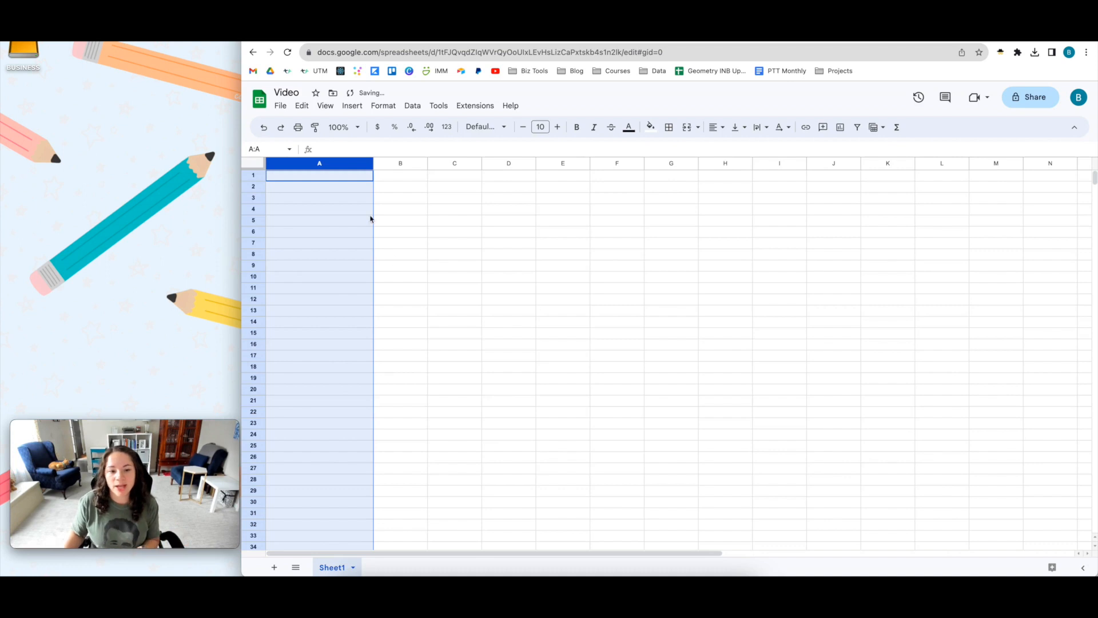
left_click(335, 179)
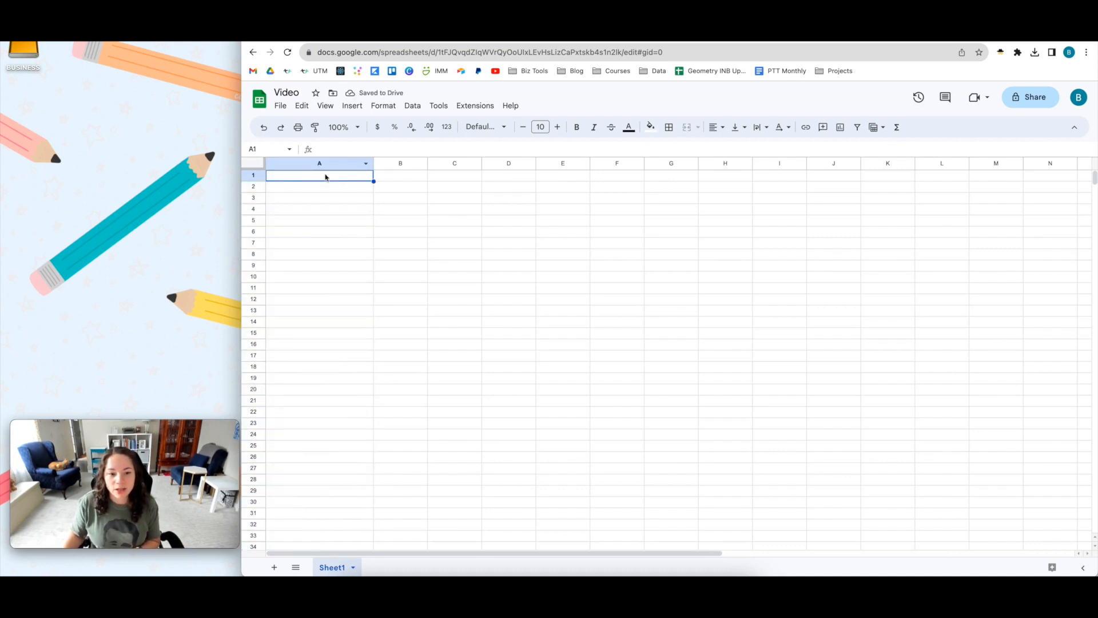
Step: Set row 1's height to a specified 50 pixels instead of fitting it to the data
right_click(256, 177)
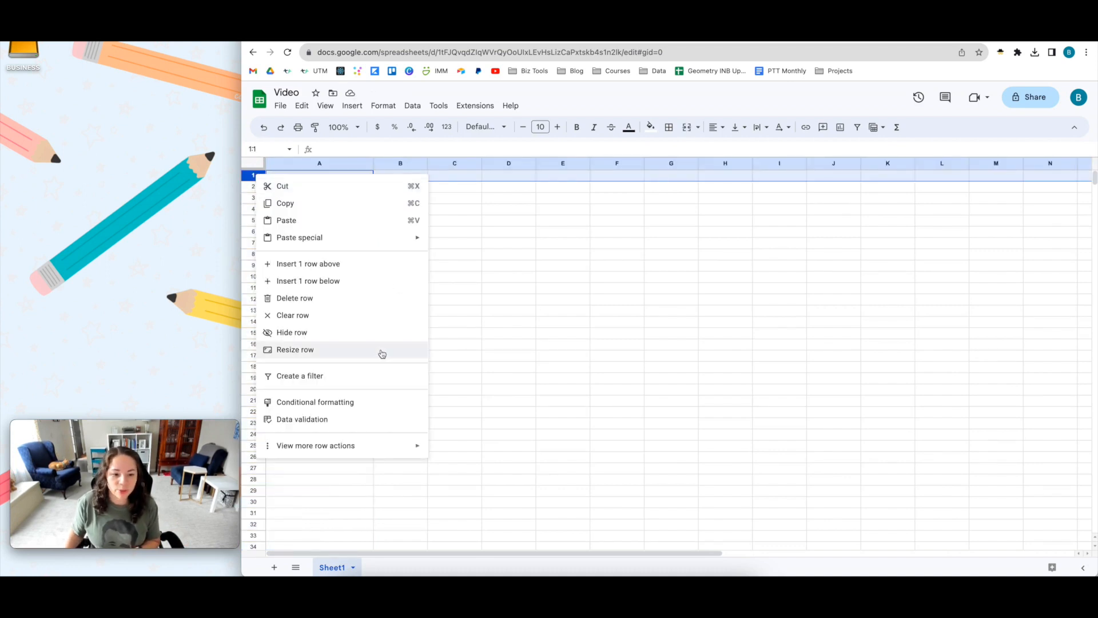
left_click(343, 351)
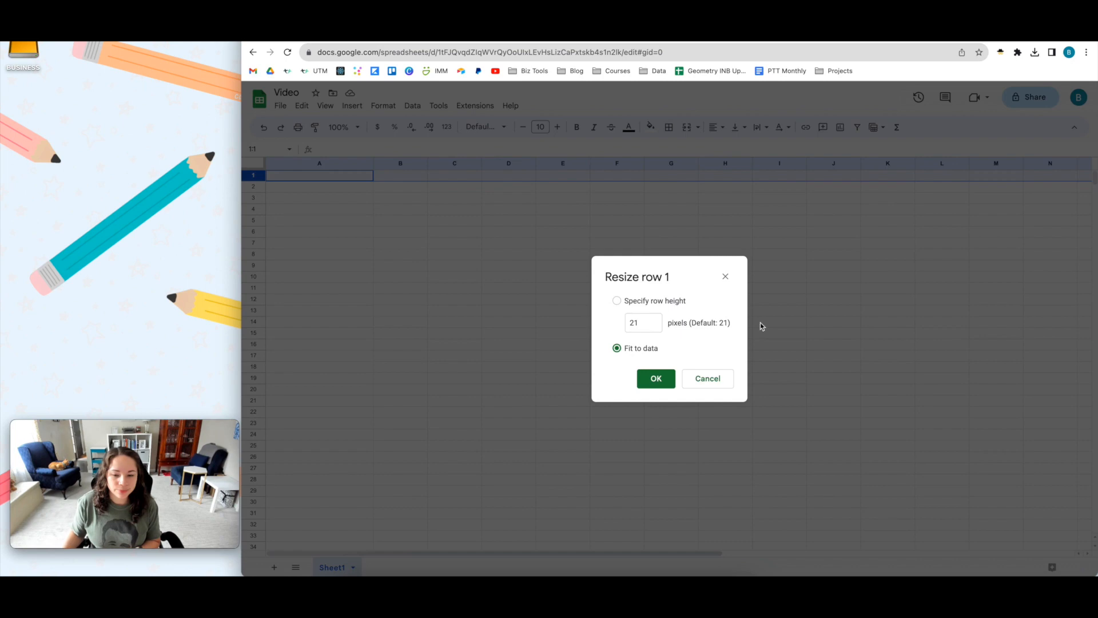
left_click(657, 303)
double_click(627, 322)
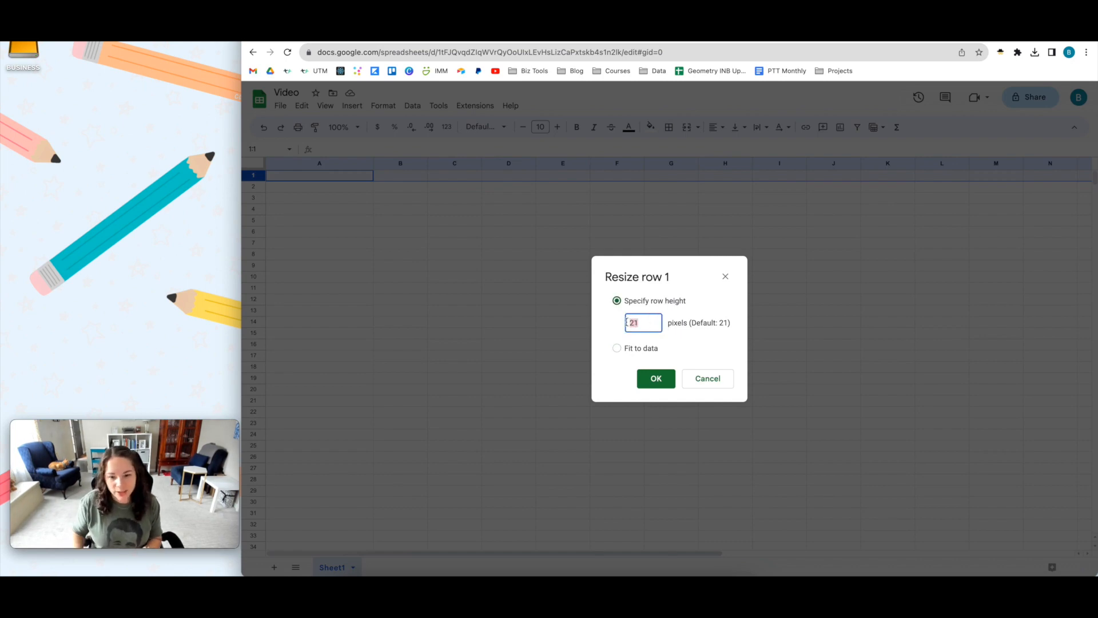
left_click(648, 349)
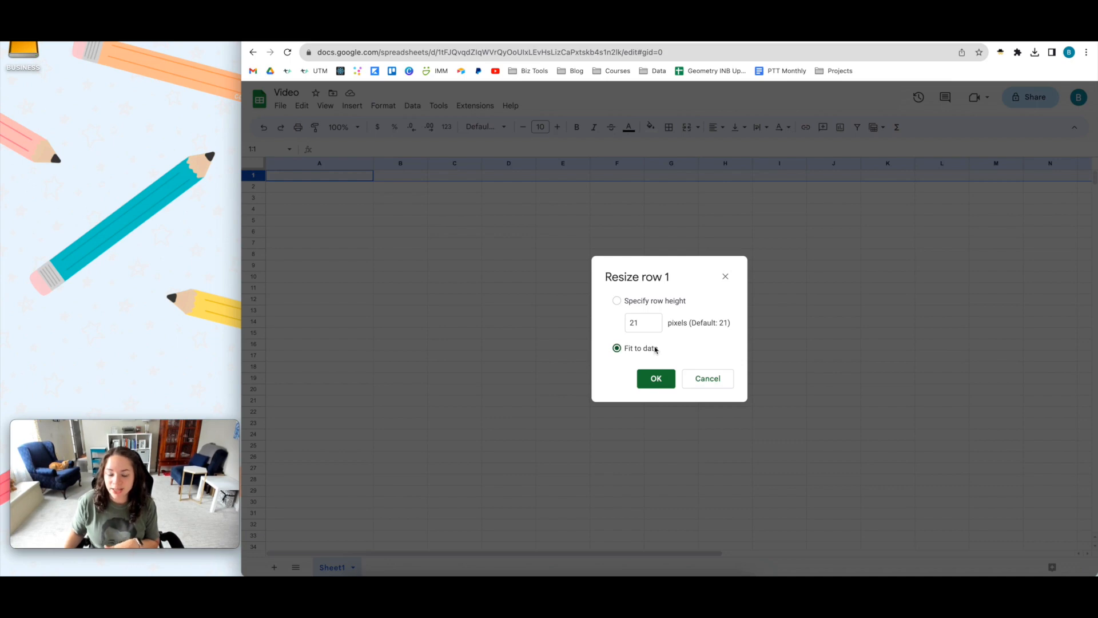
left_click(650, 302)
left_click_drag(633, 321, 624, 323)
type("50")
key("Return")
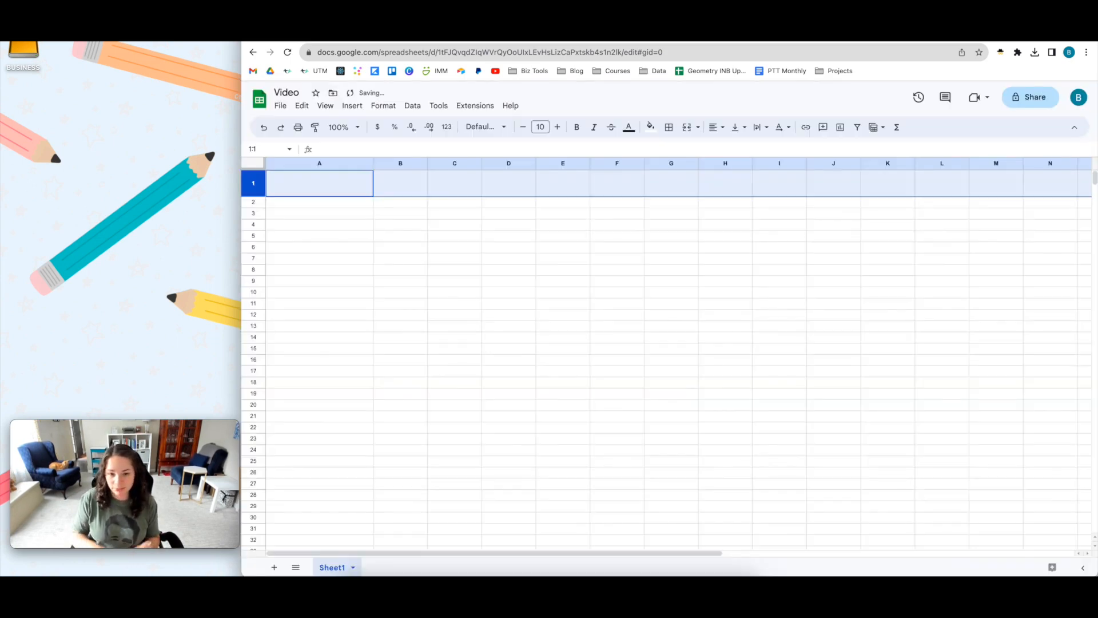
left_click(604, 284)
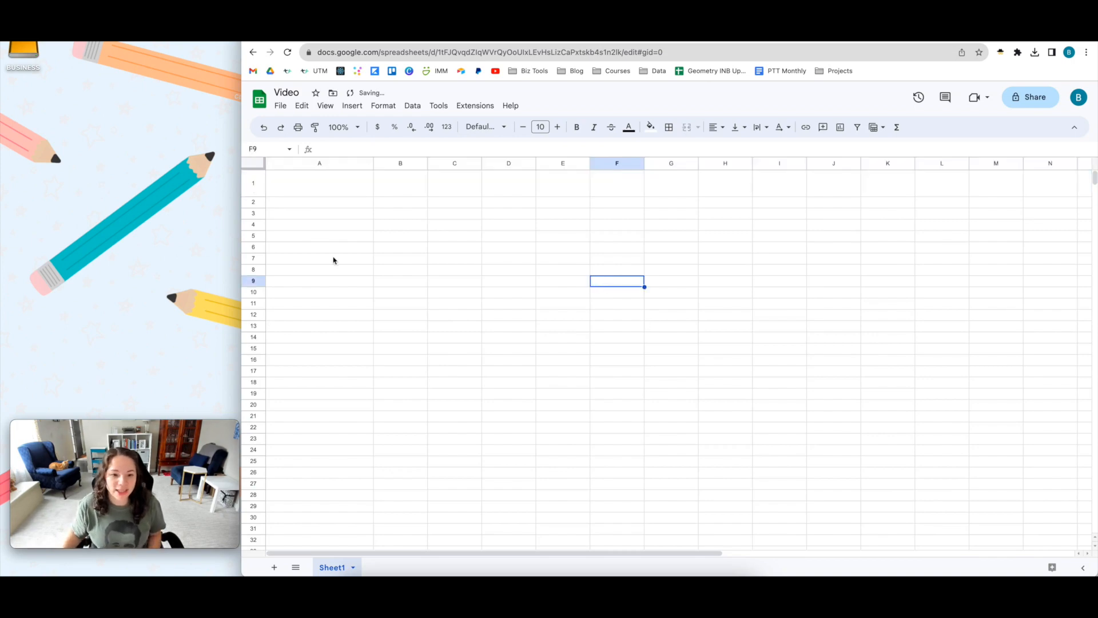
Step: Resize columns A through E together to one equal width, moderately wider than the default columns
left_click_drag(373, 164, 396, 166)
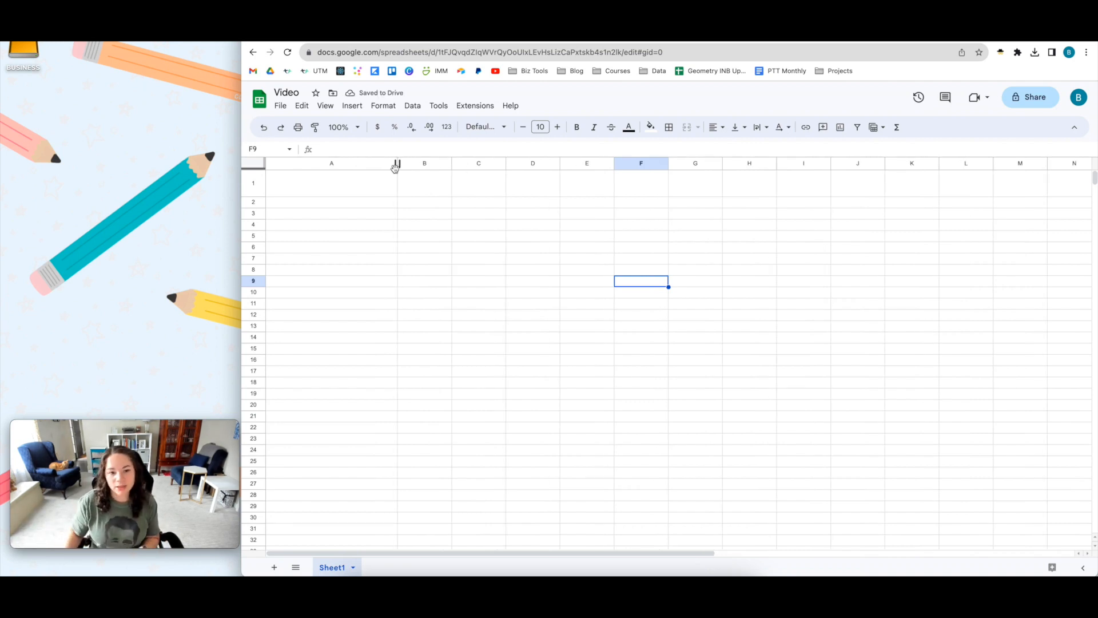
left_click(360, 164)
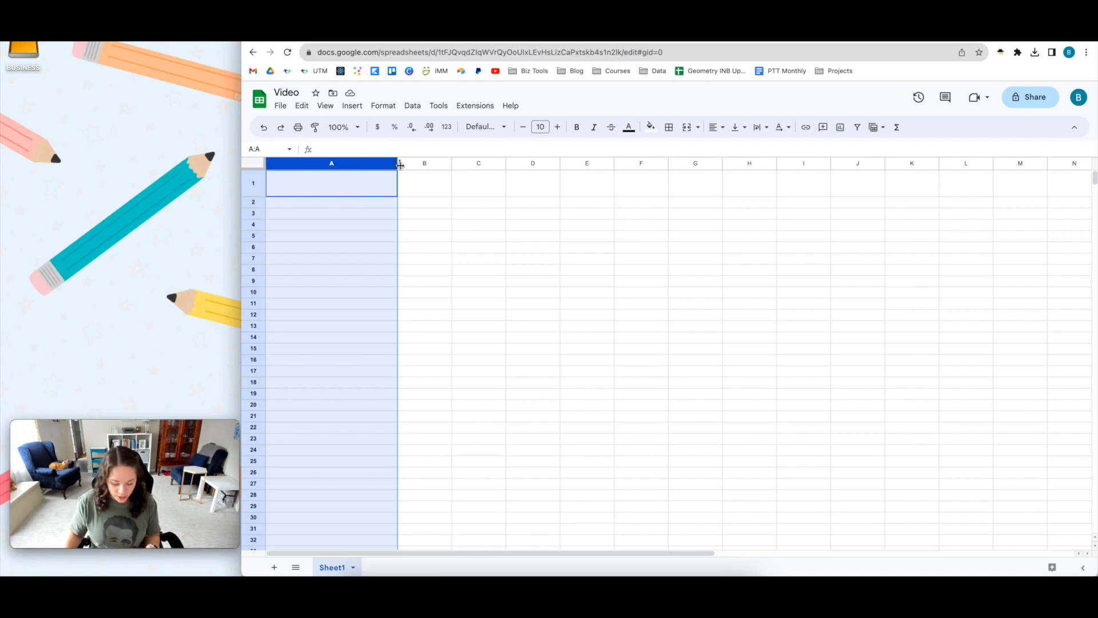
left_click(422, 165, "super")
left_click(483, 167, "super")
left_click(532, 166, "super")
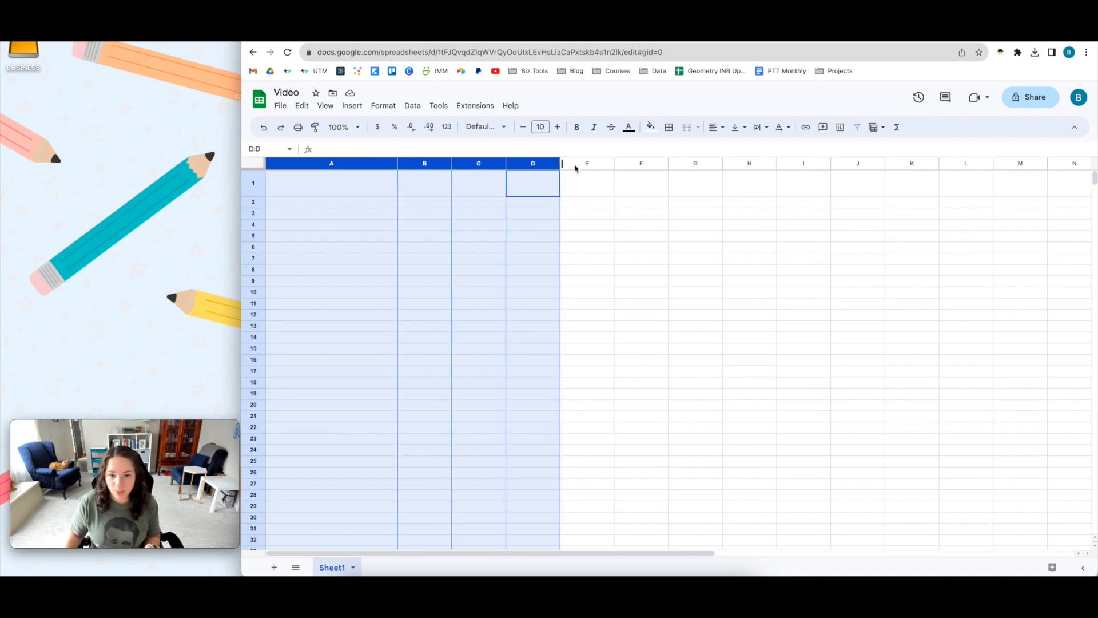
left_click(586, 164, "super")
left_click_drag(612, 164, 762, 164)
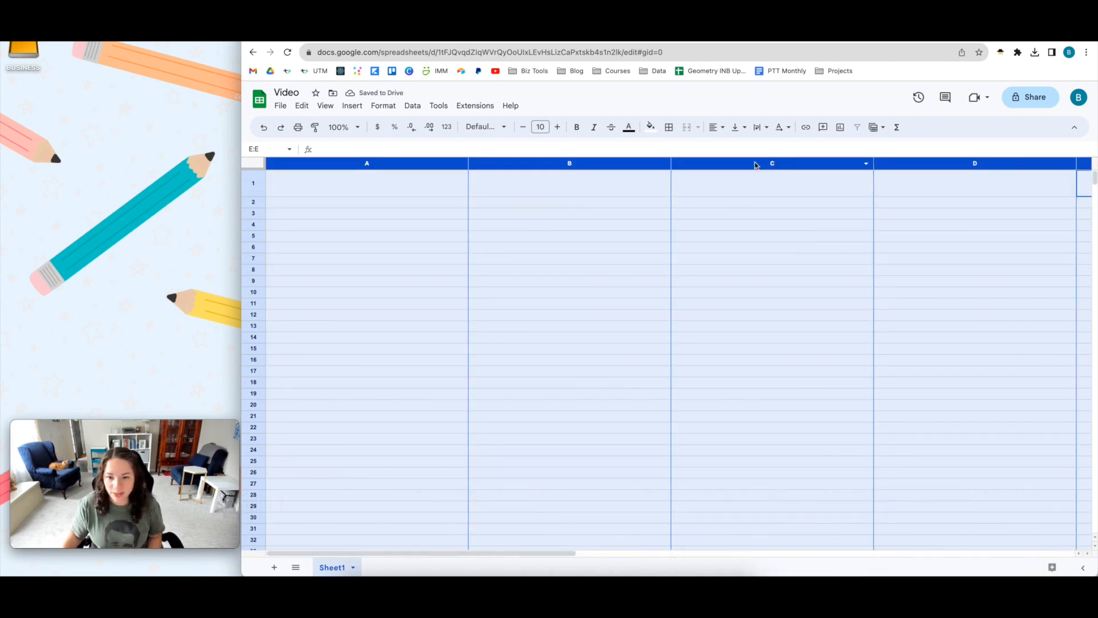
left_click_drag(671, 164, 547, 173)
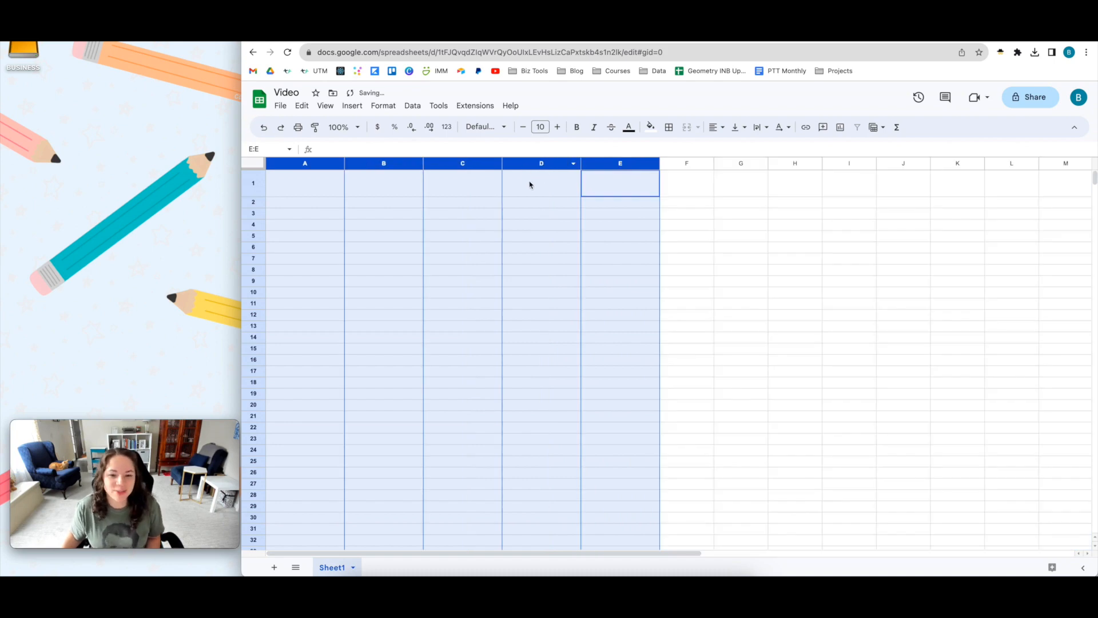
Step: Reduce row 1's height to slightly taller than the rows below and freeze that one row
left_click(329, 181)
left_click_drag(252, 195, 253, 187)
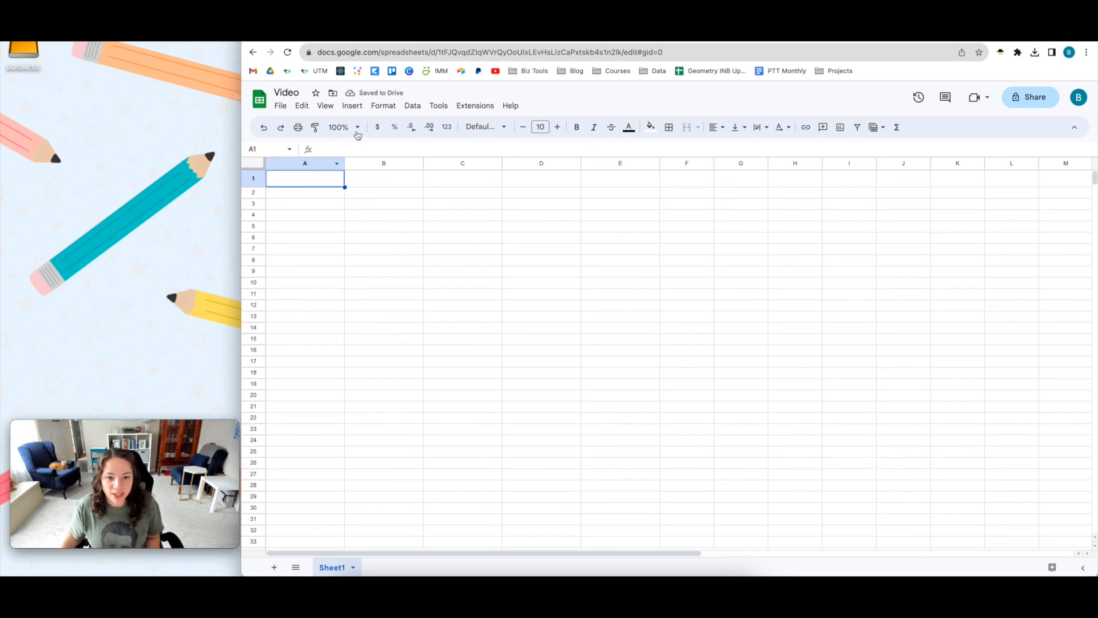
left_click(324, 107)
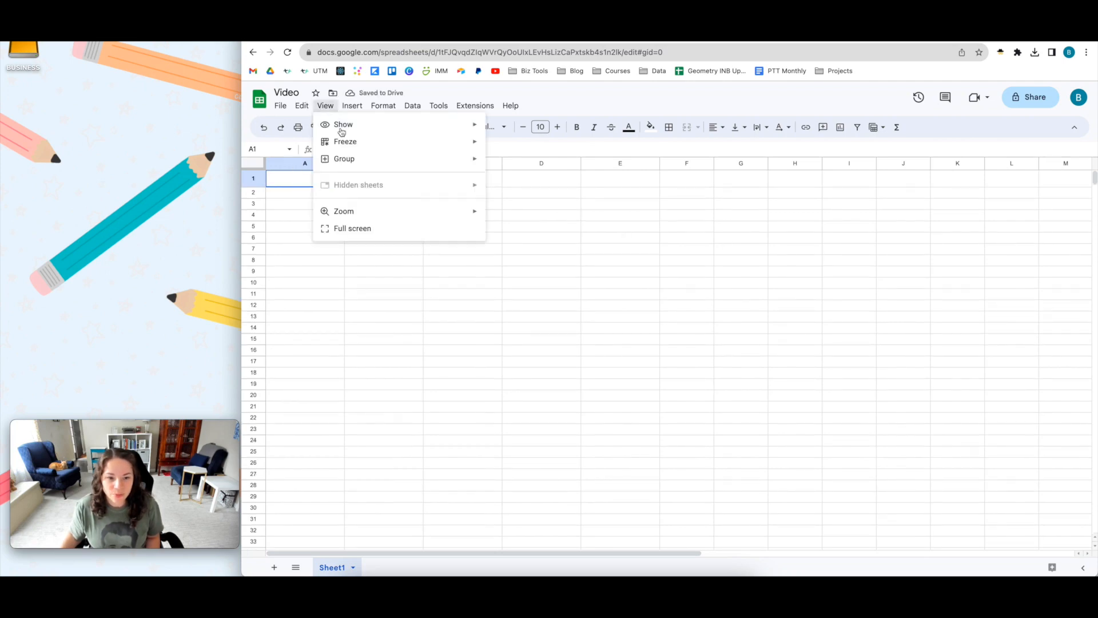
mouse_move(359, 144)
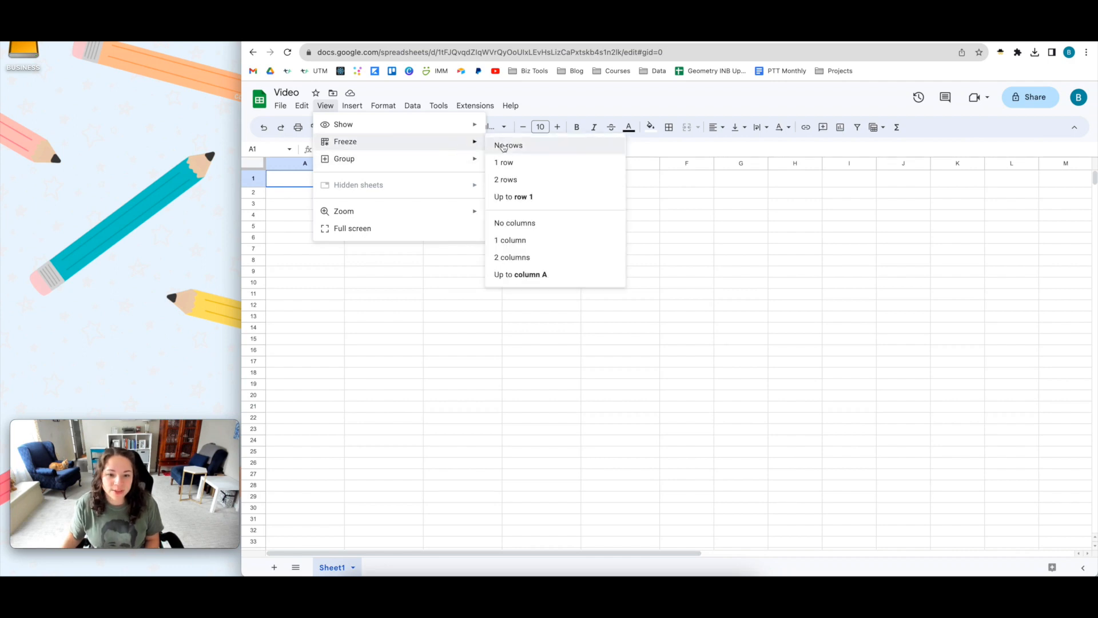
left_click(506, 164)
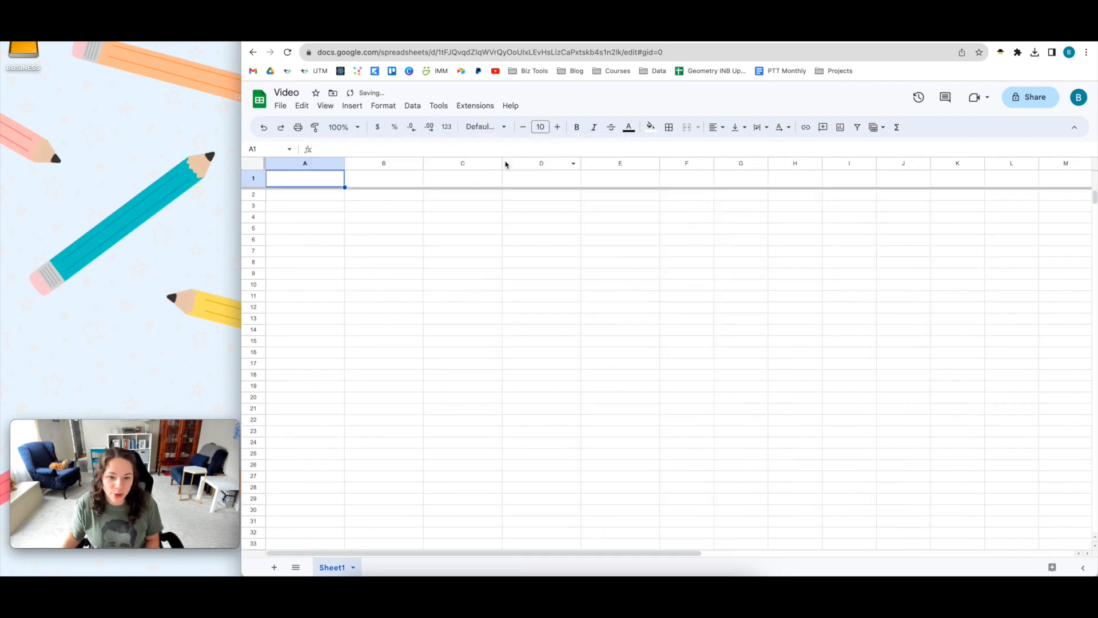
Step: Freeze the first column, column A, so it stays fixed during sideways scrolling
left_click(315, 164)
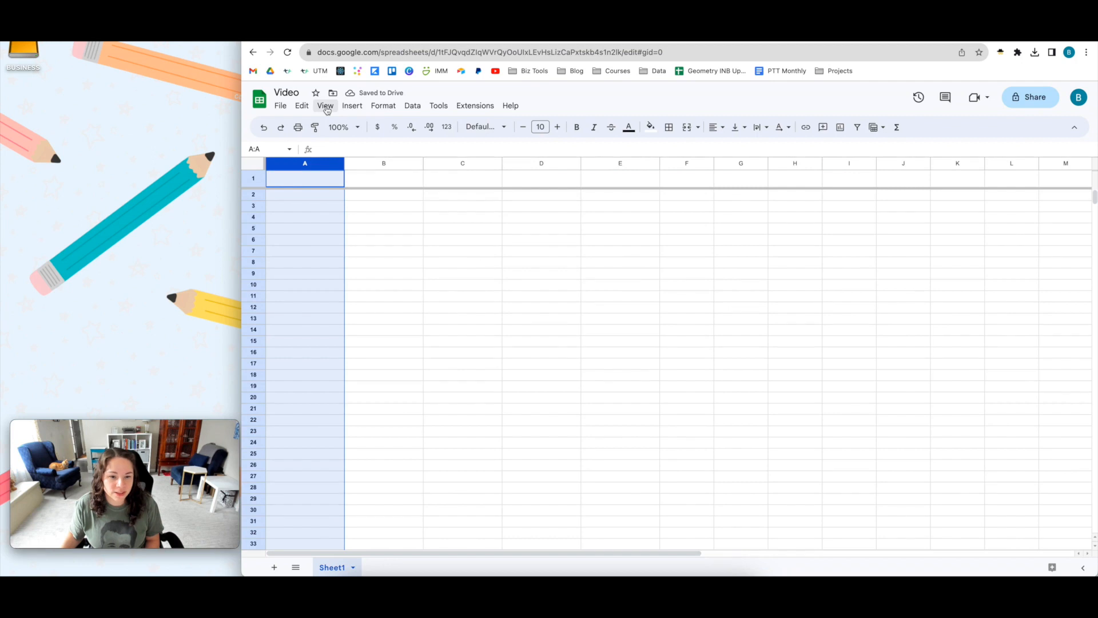
left_click(353, 106)
mouse_move(330, 110)
left_click(503, 242)
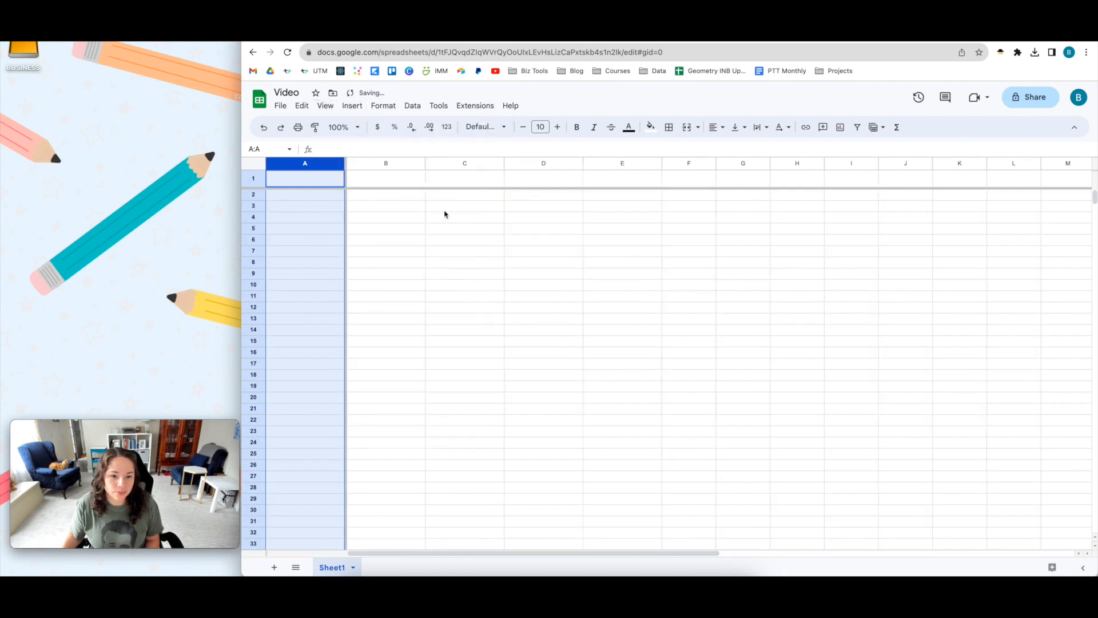
Step: Enter the filler headers "a;lkli", "alkjva;liej" and "a;lvka;i" in cells B1, C1 and D1
left_click(394, 180)
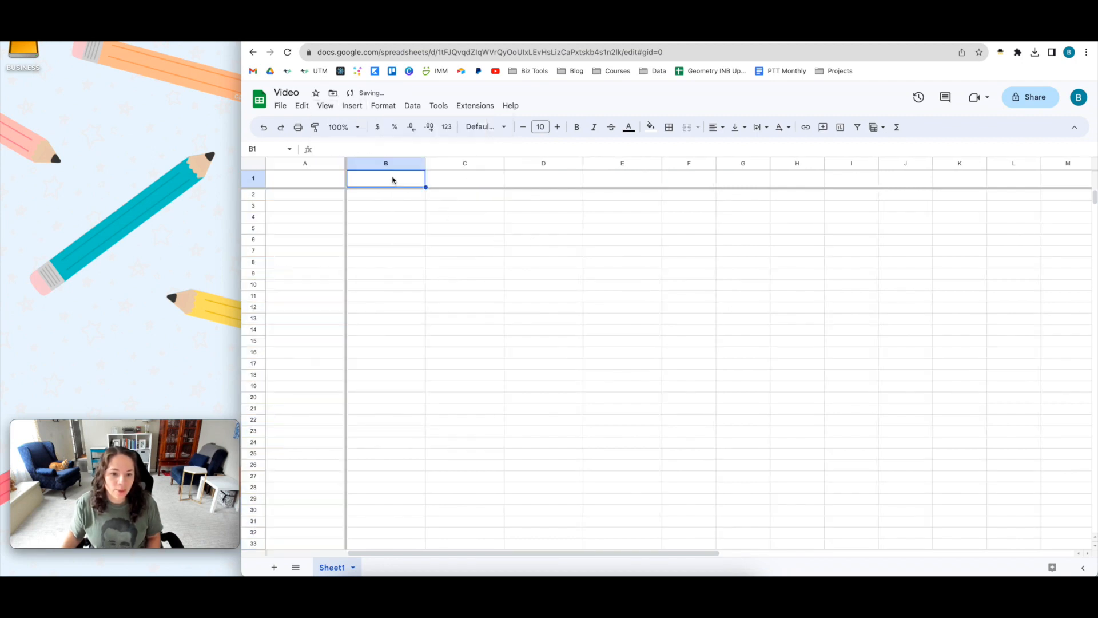
type("a;lkli")
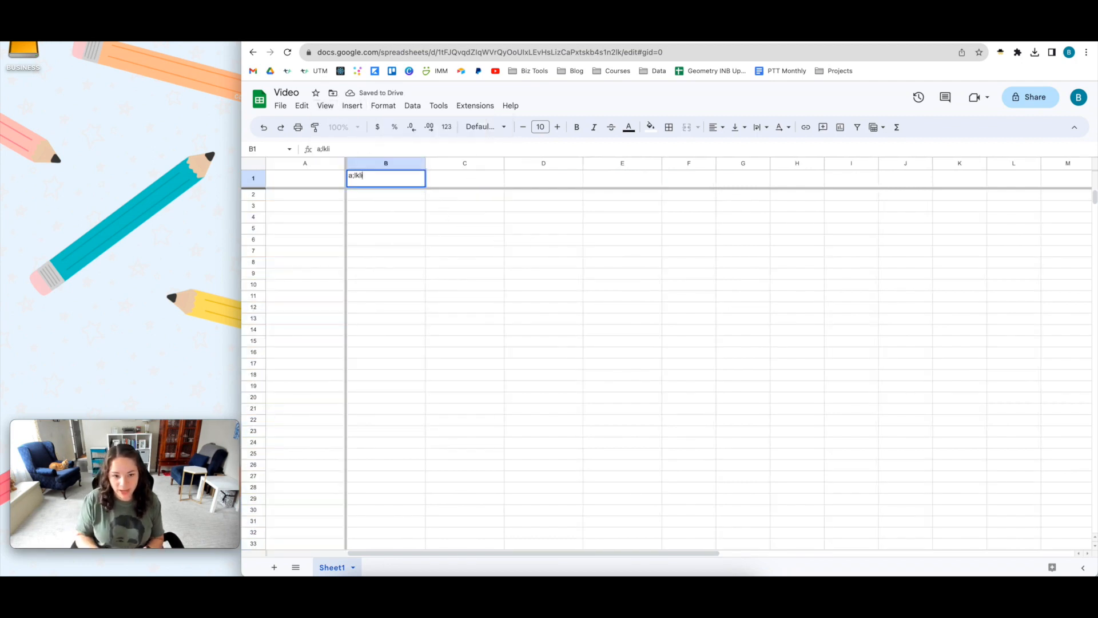
key("Tab")
type("alkjva;liej")
key("Tab")
type("a;lvka;i")
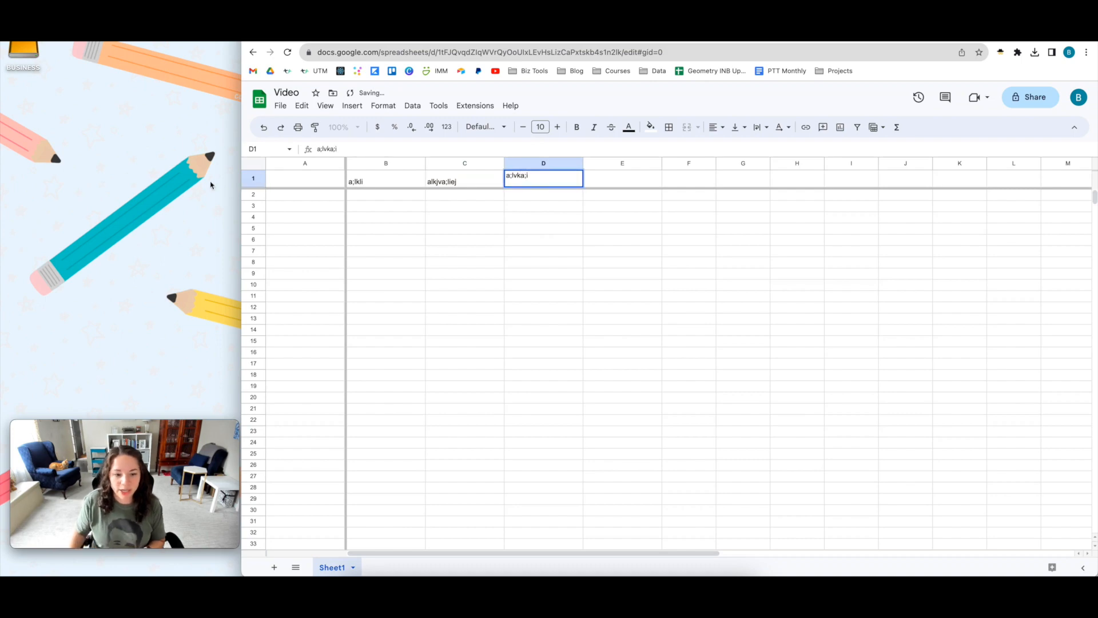
Step: Enter the filler labels "aac" in cell A2, "ceaa" in A5 and "e a" in A10
left_click(286, 197)
type("aac")
left_click(294, 228)
type("ceaa")
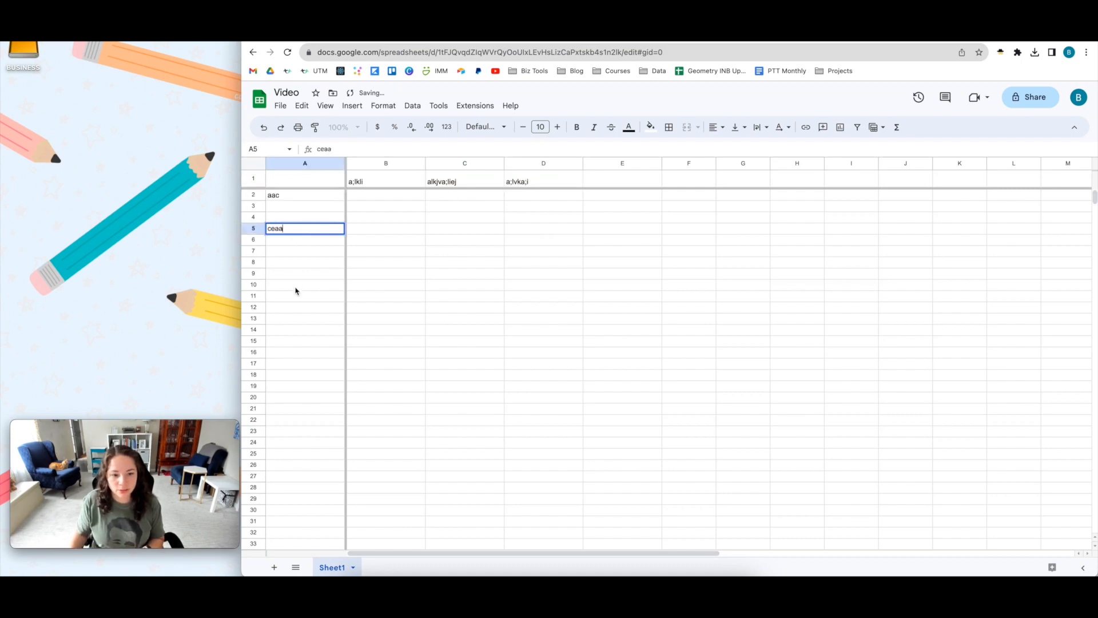
left_click(294, 284)
type("e a")
left_click(480, 289)
left_click(367, 196)
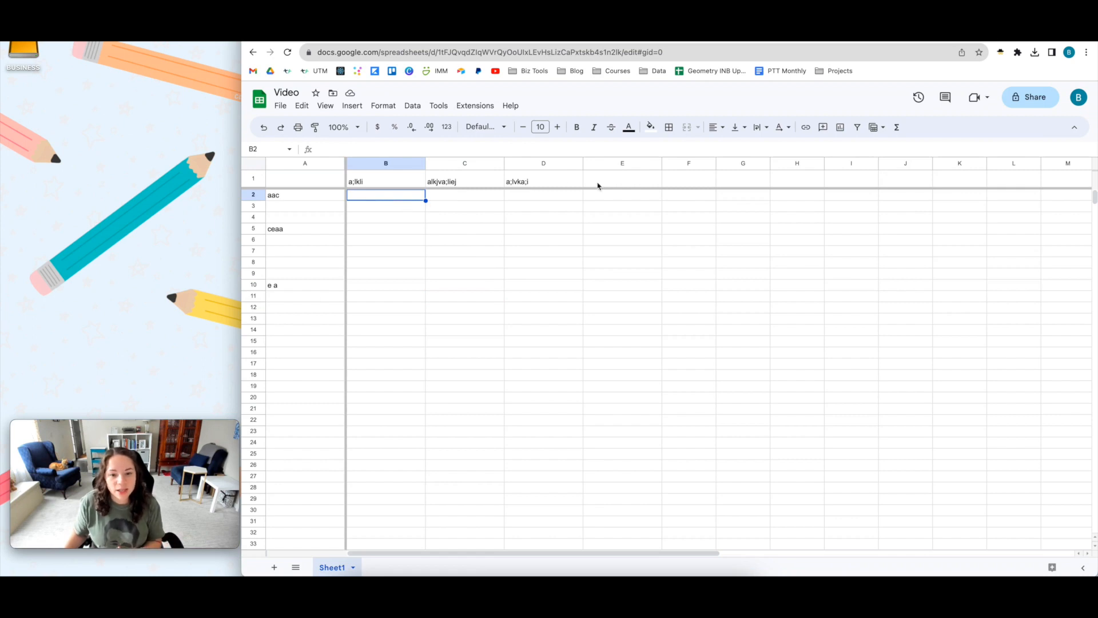
Step: Undo all the filler entries, the frozen column and row, and the last row 1 height reduction
scroll(532, 225, "down", 7)
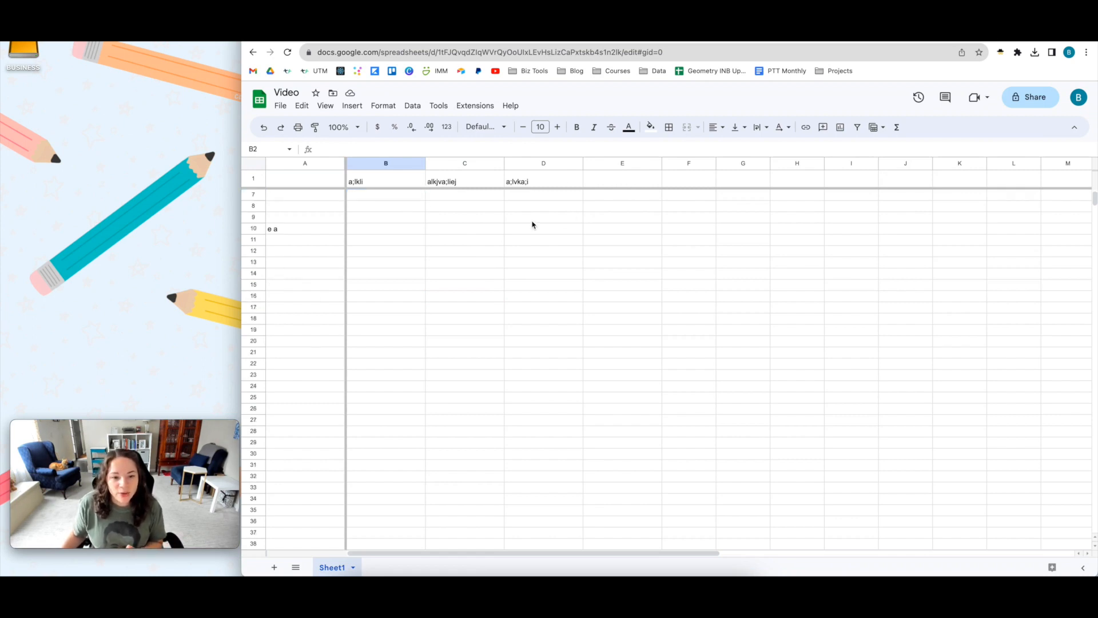
scroll(532, 225, "up", 4)
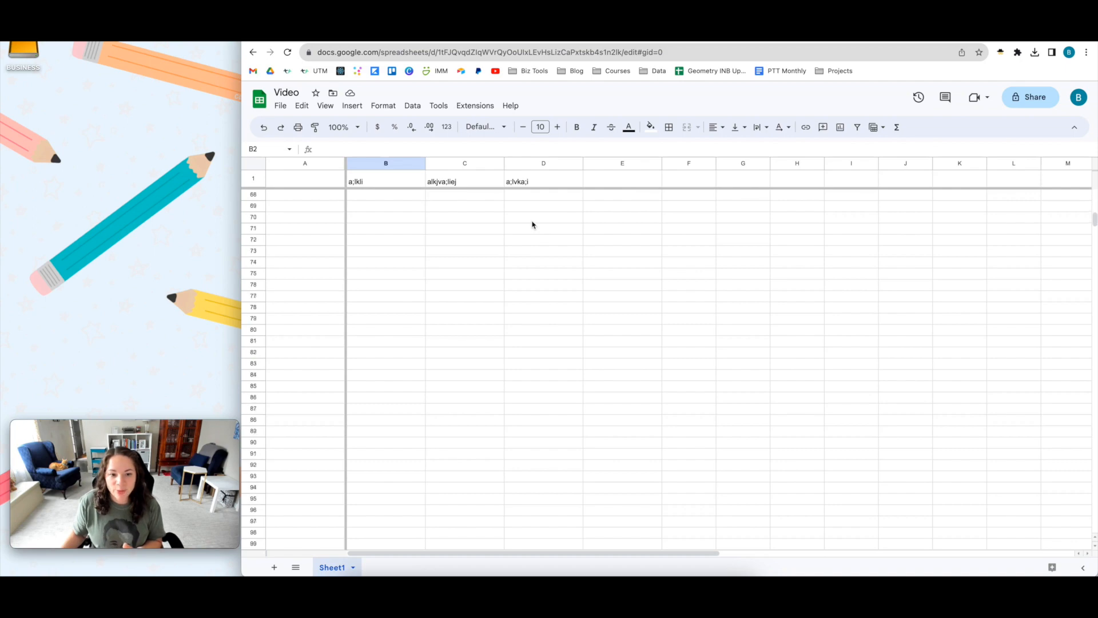
scroll(532, 224, "up", 3)
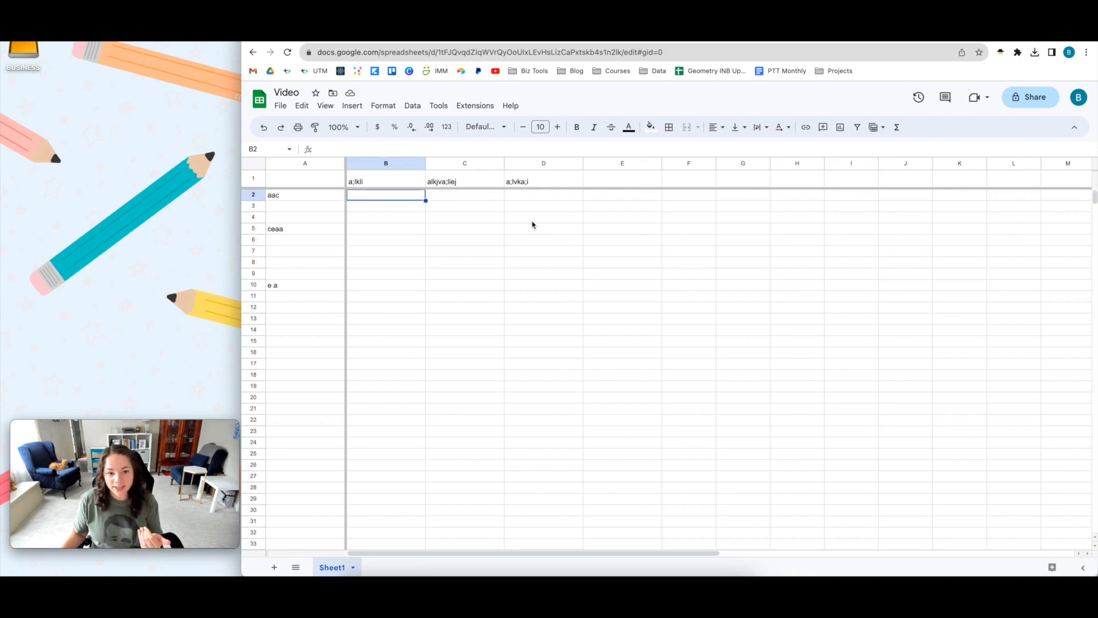
scroll(574, 231, "right", 5)
scroll(574, 230, "left", 5)
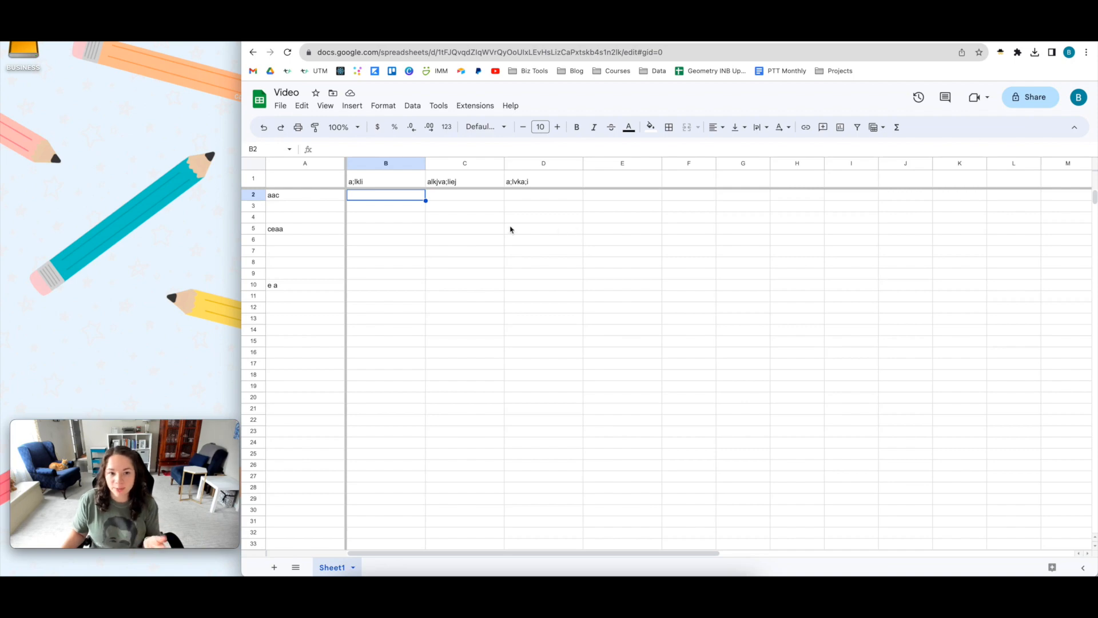
left_click(266, 128)
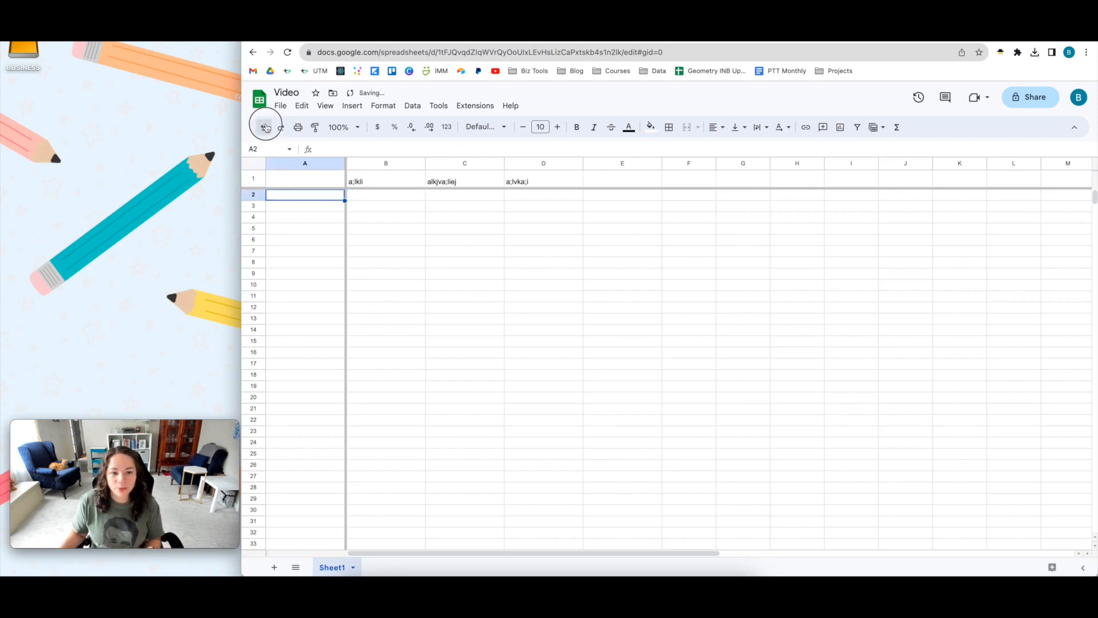
left_click(265, 127)
left_click(265, 128)
left_click(265, 128)
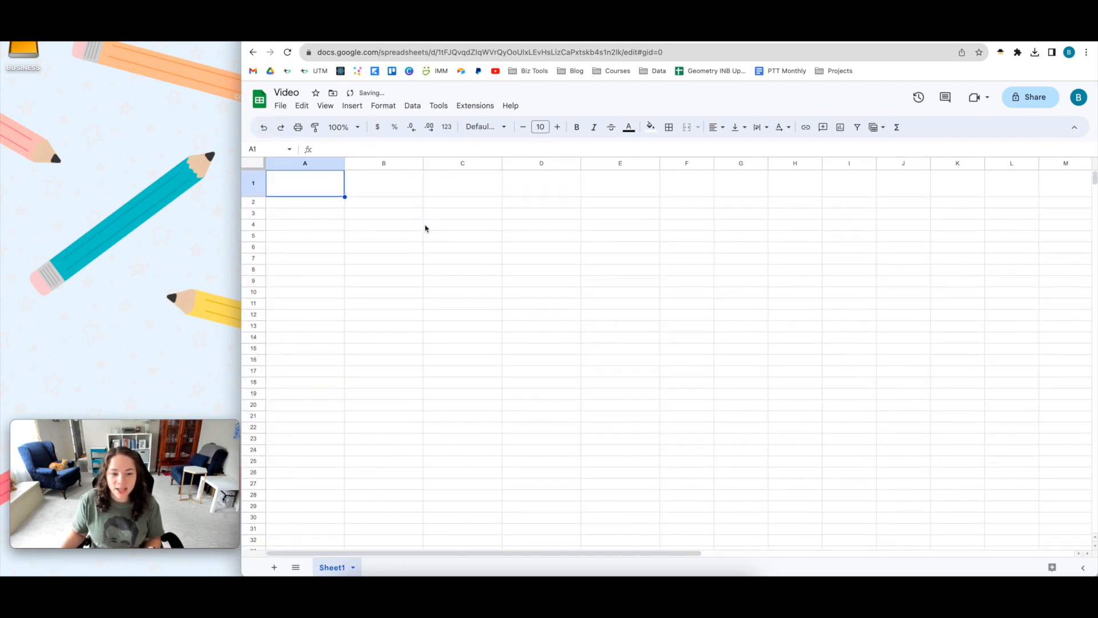
Step: Examine how the sheet scrolls far down and across without frozen rows or columns, and return to cell A1
scroll(452, 231, "right", 5)
scroll(453, 238, "down", 20)
scroll(455, 240, "down", 20)
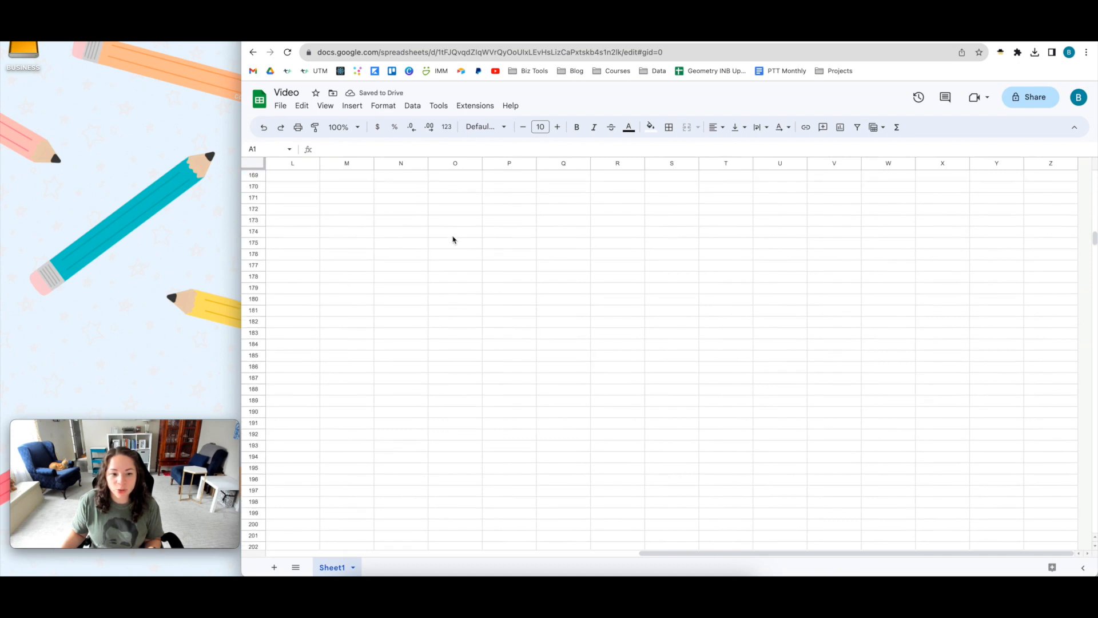
scroll(456, 241, "down", 20)
scroll(455, 240, "left", 2)
scroll(454, 241, "up", 20)
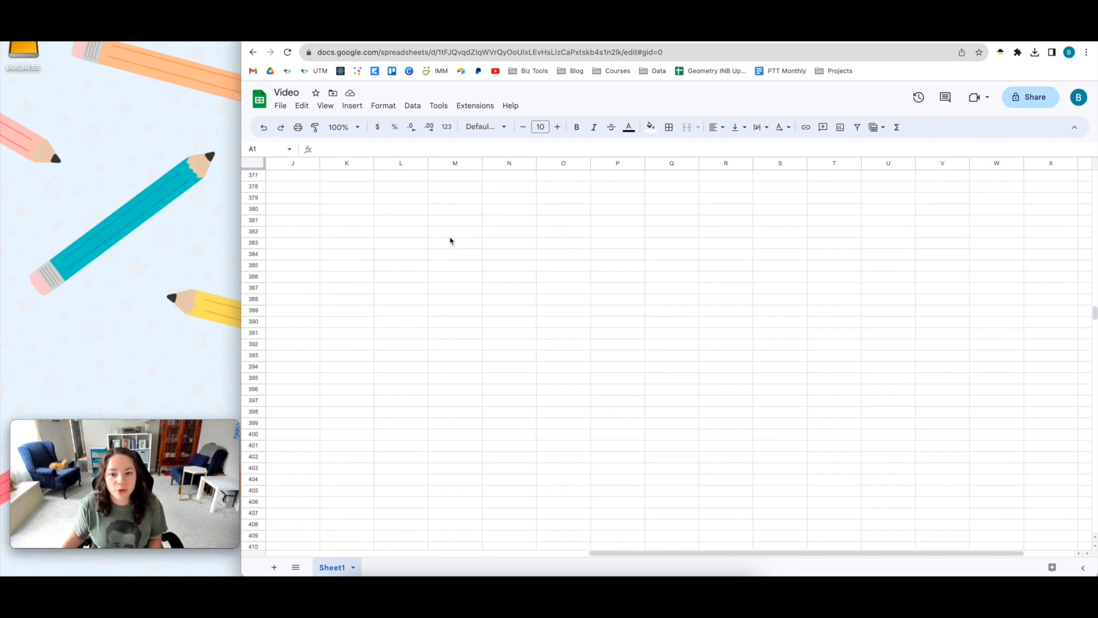
scroll(450, 240, "up", 20)
scroll(450, 239, "up", 7)
left_click_drag(1095, 252, 1091, 109)
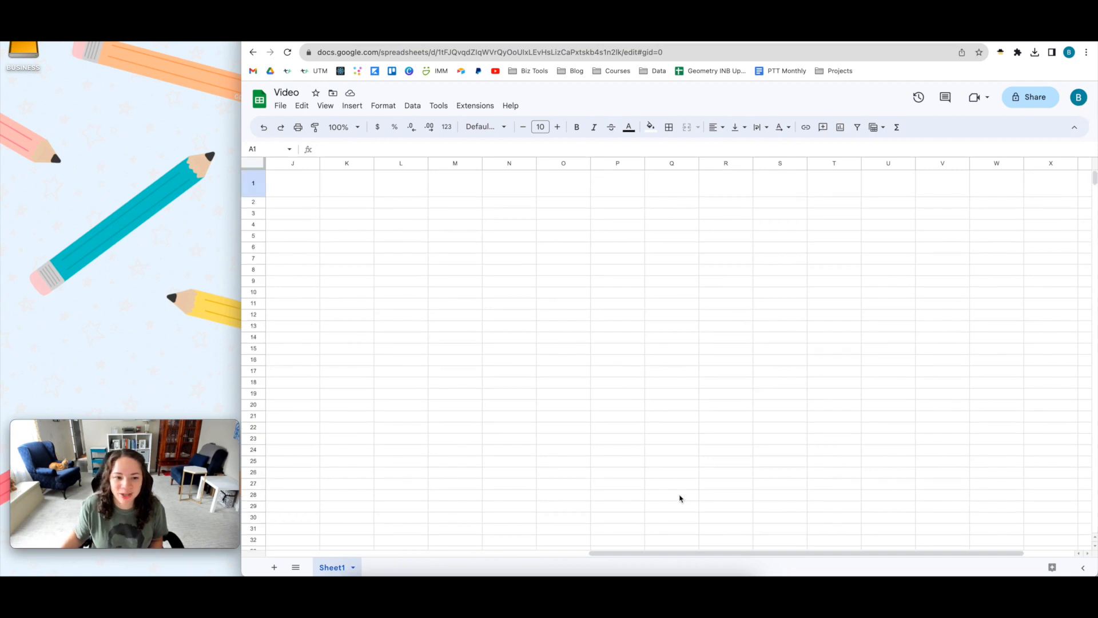
left_click_drag(784, 552, 377, 550)
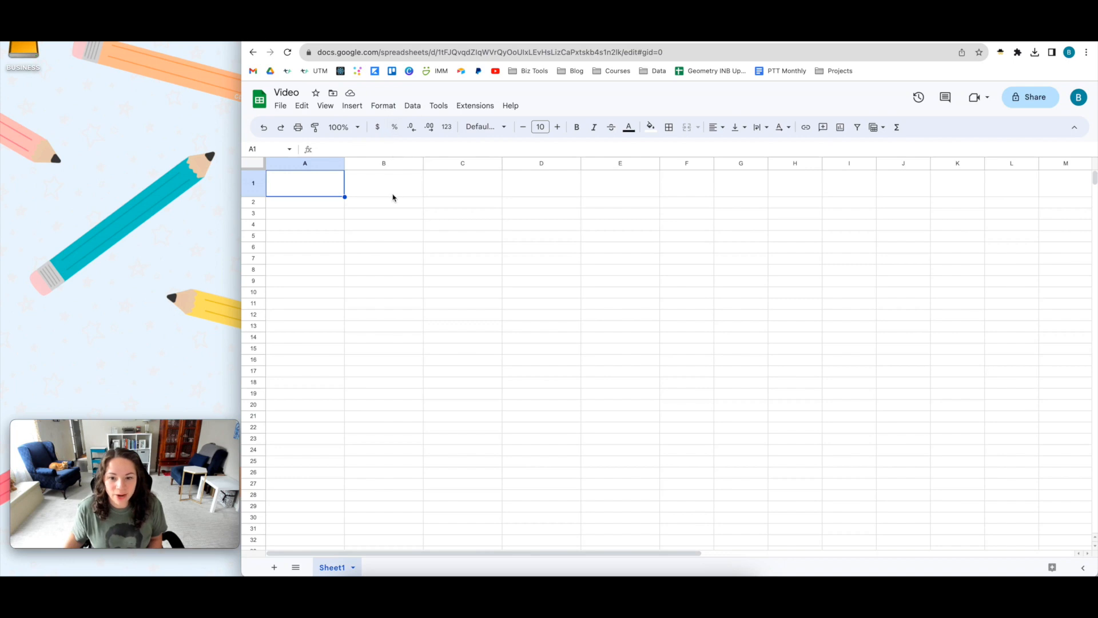
Step: Enter "Text" in cell A1, leaving the default font unchanged
left_click(503, 127)
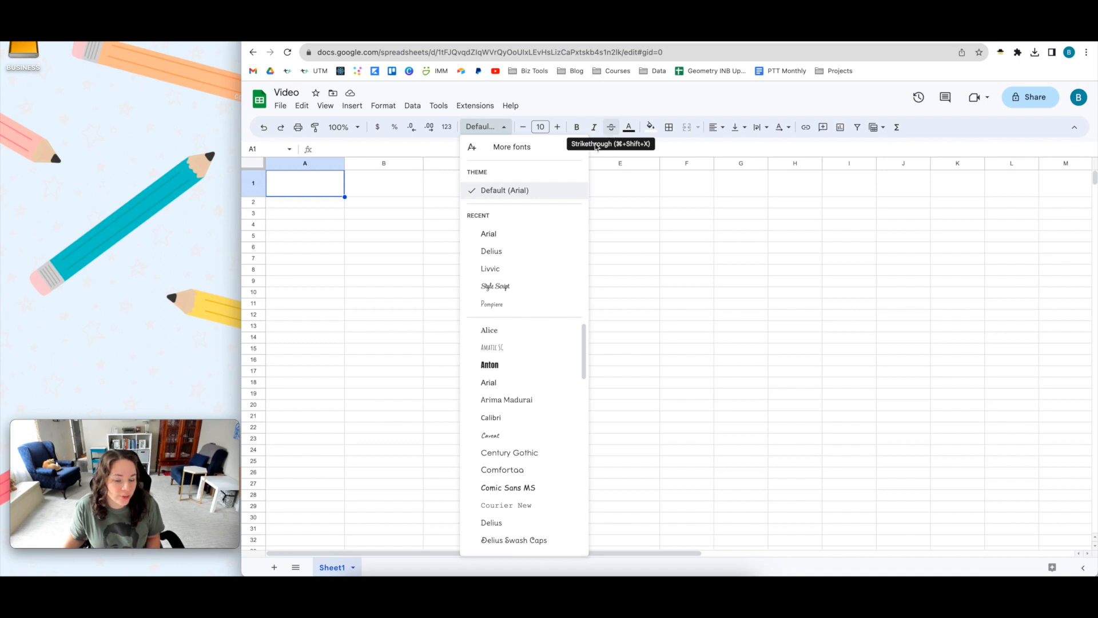
left_click(330, 190)
type("Tex")
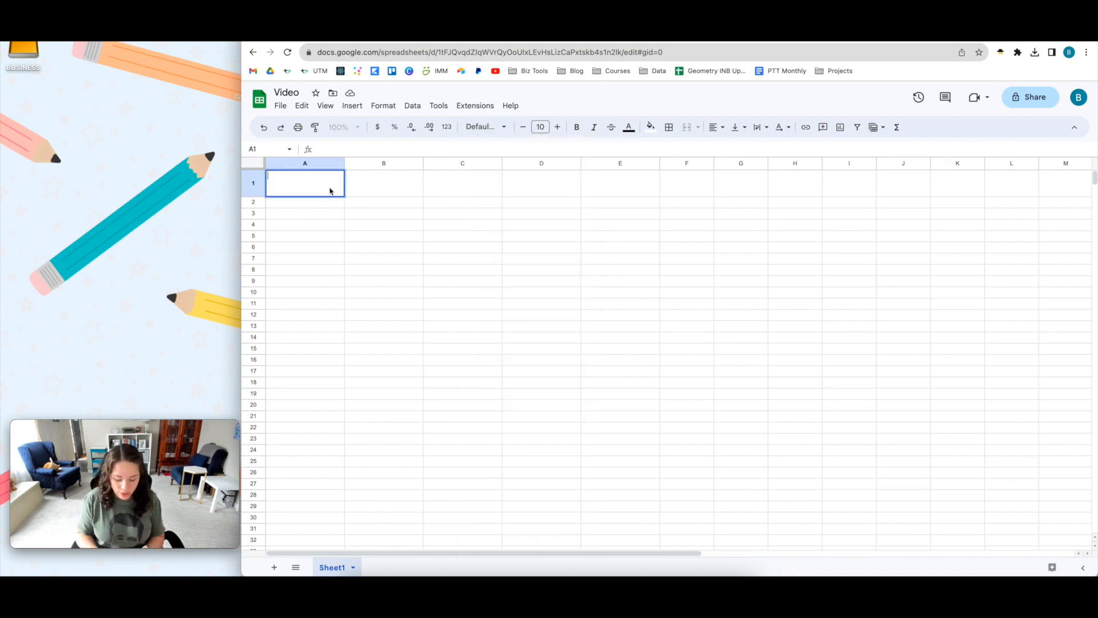
left_click(364, 223)
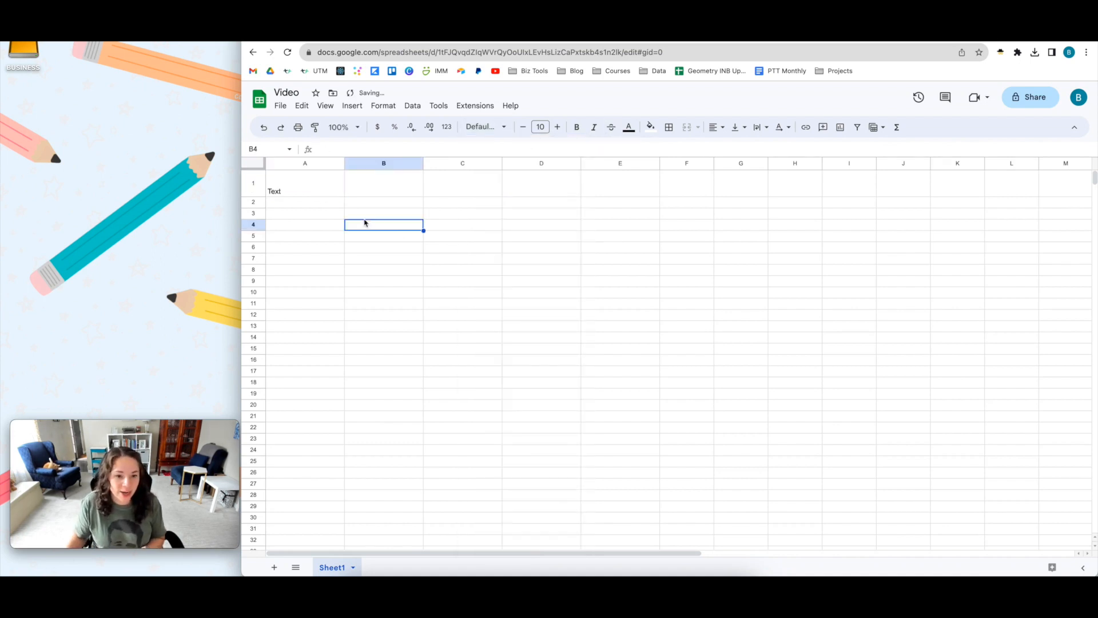
Step: Underline the text in cell A1 and remove the underline again
left_click(280, 193)
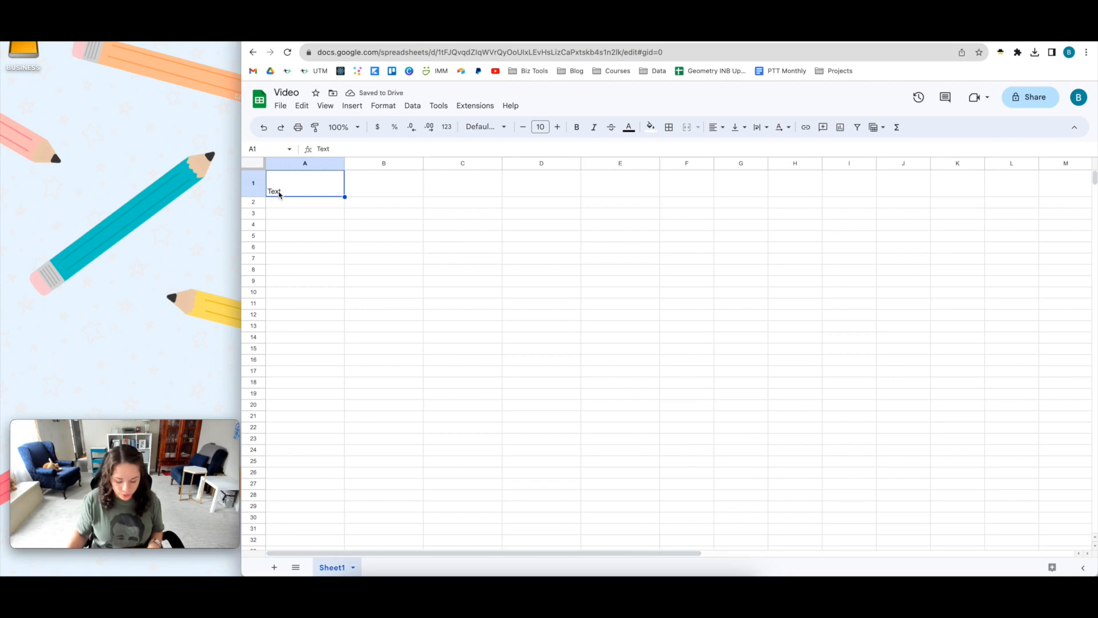
key("super+u")
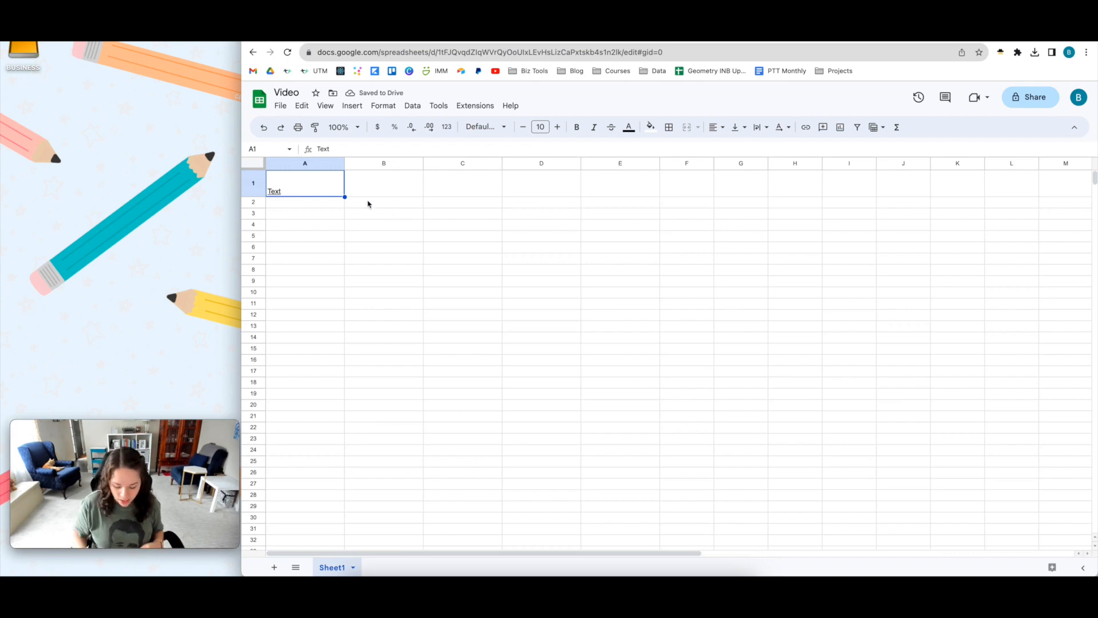
key("super+u")
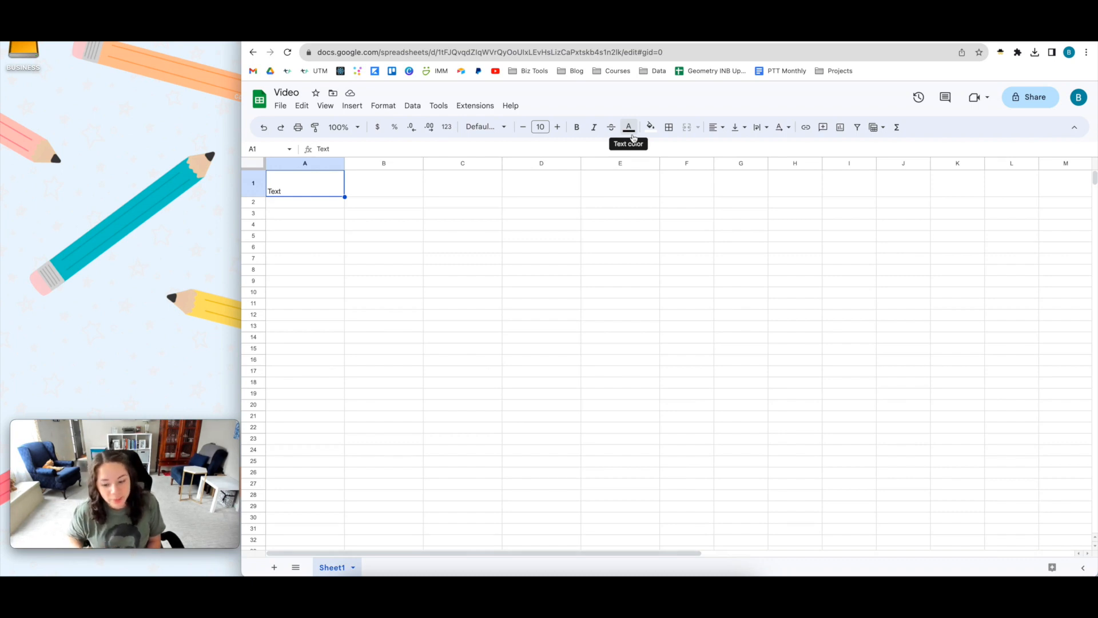
Step: Insert a dash before the word in cell A1 so the entry reads "-Text"
double_click(276, 193)
left_click(269, 179)
type("-")
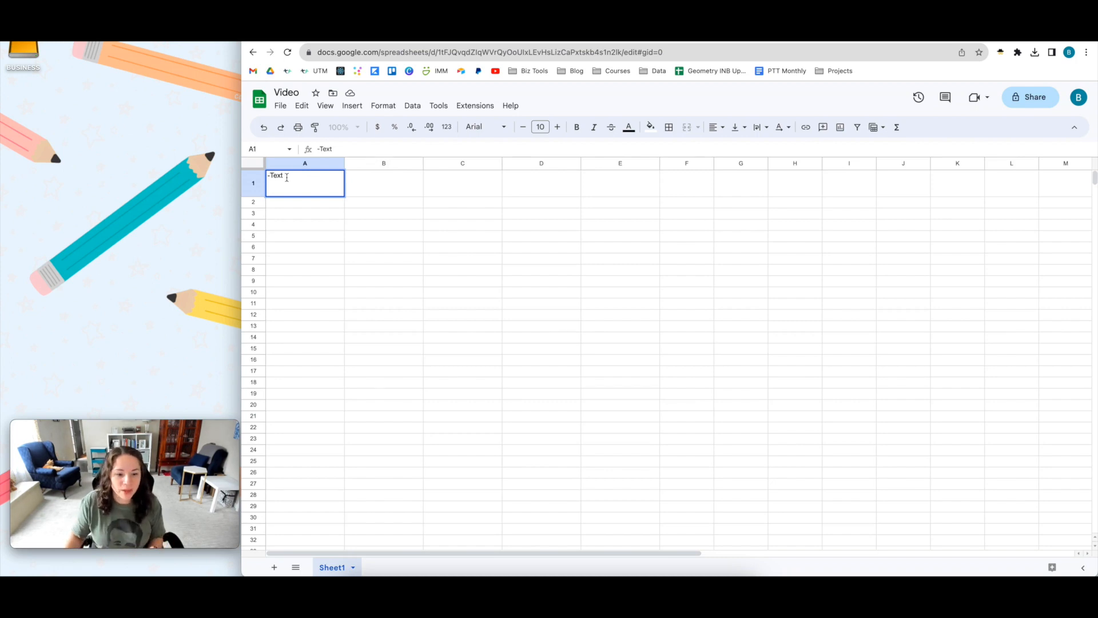
key("Return")
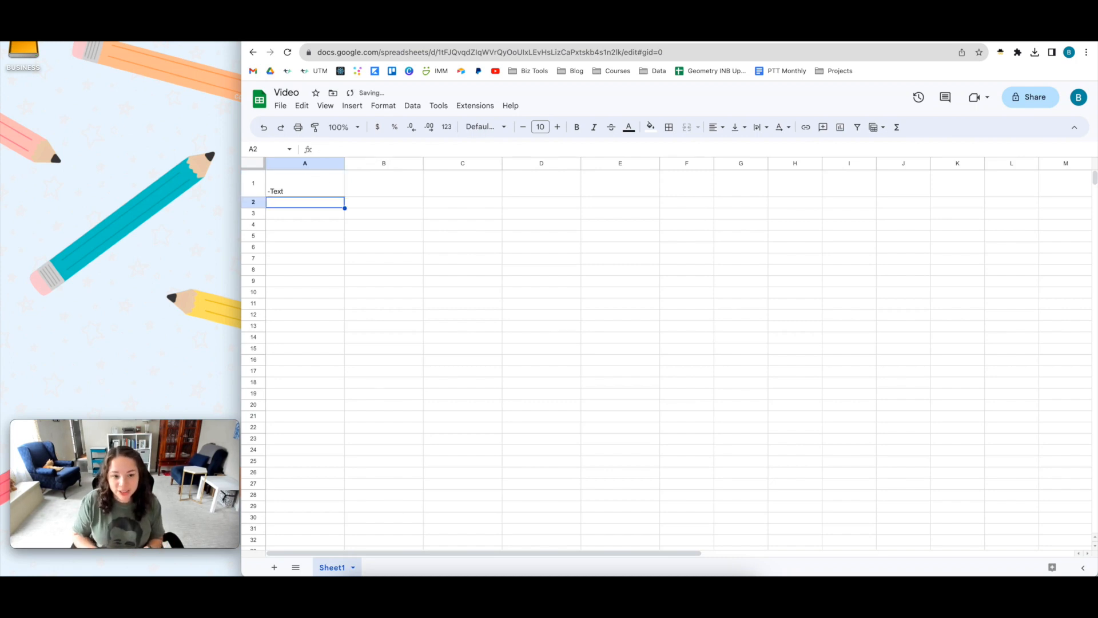
Step: Add a second line reading "-new line of text" inside cell A1
double_click(300, 188)
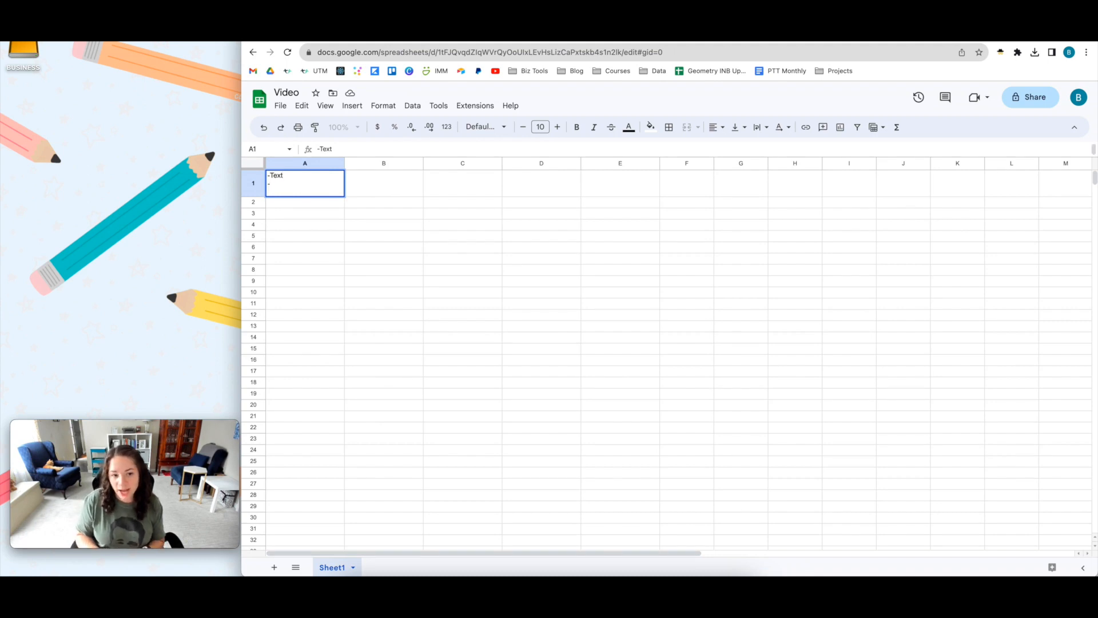
type("new lin")
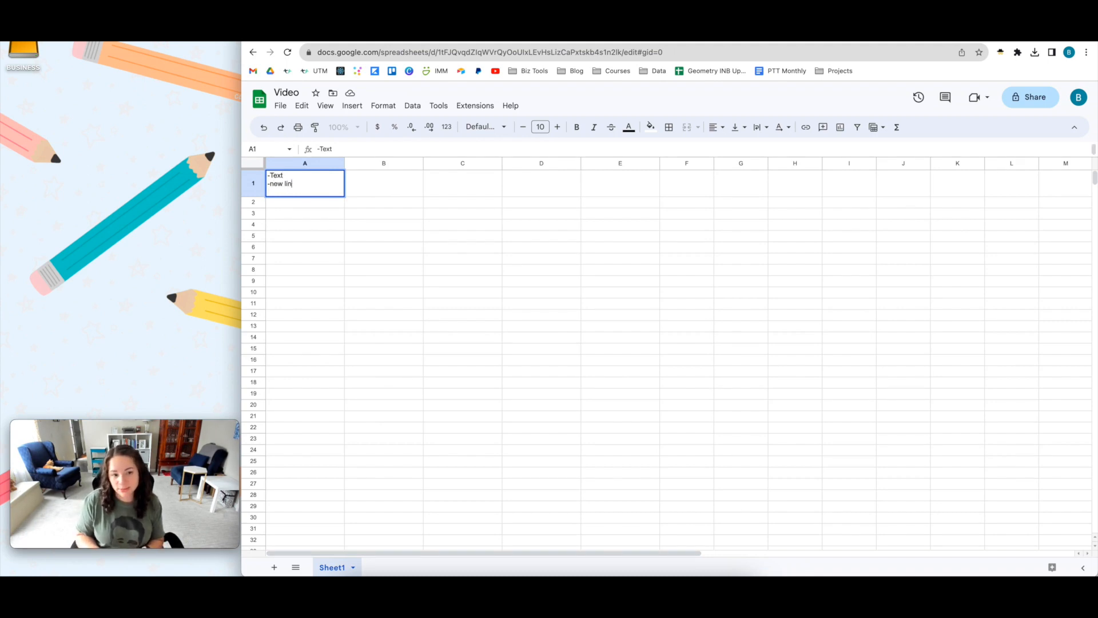
type("e of tex")
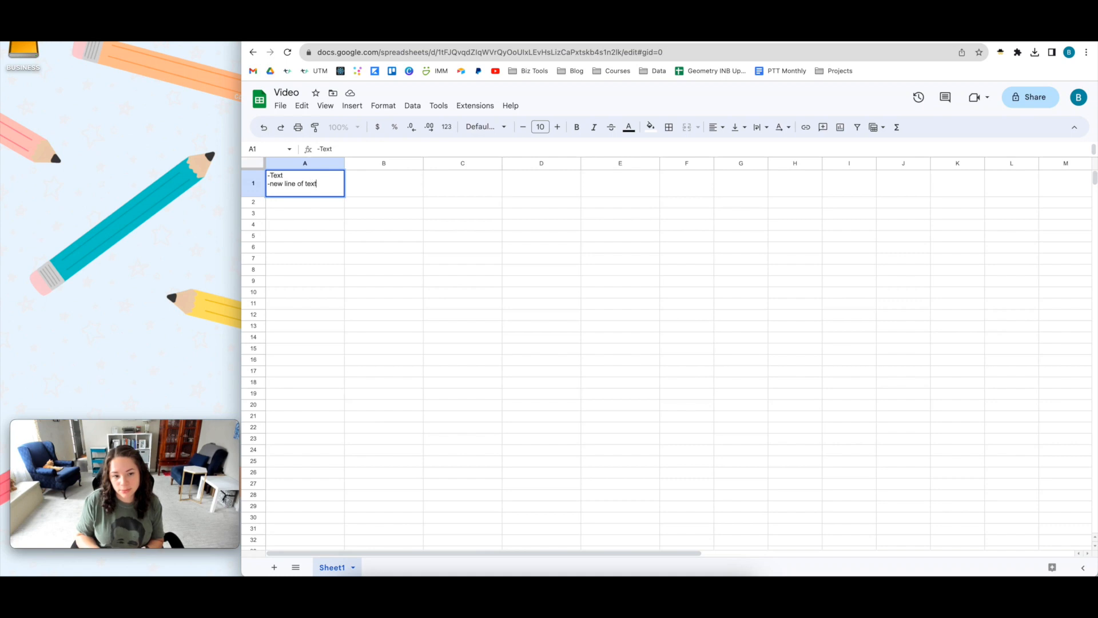
type("t")
key("Return")
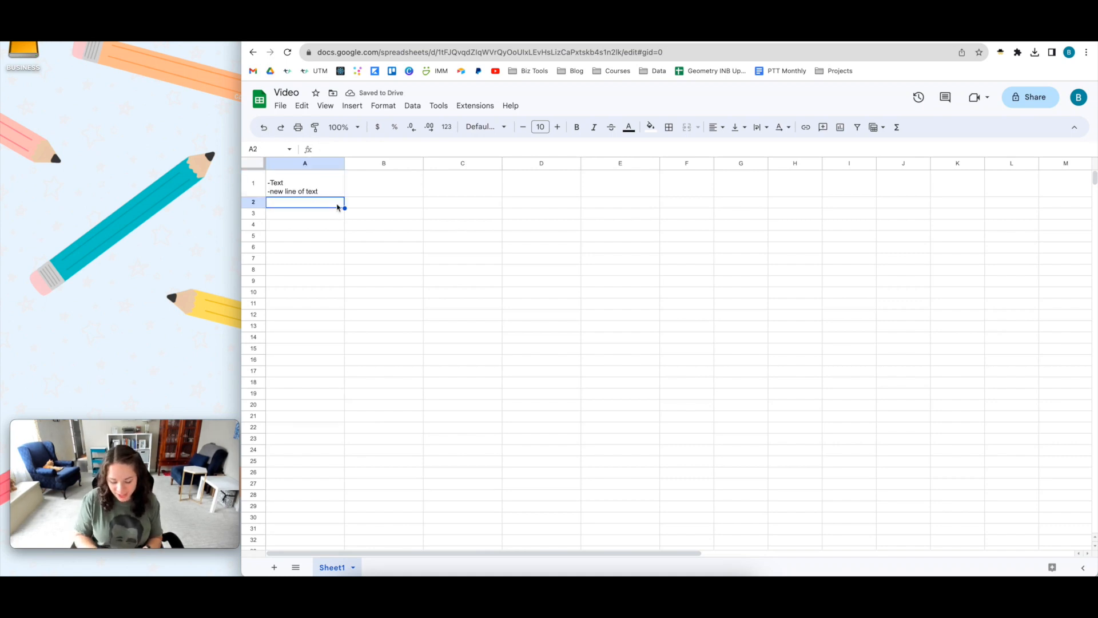
Step: Enter "If you have a lot of text that goes on and on" in cell A2 and "Text here too" in B2
type("If you have a l")
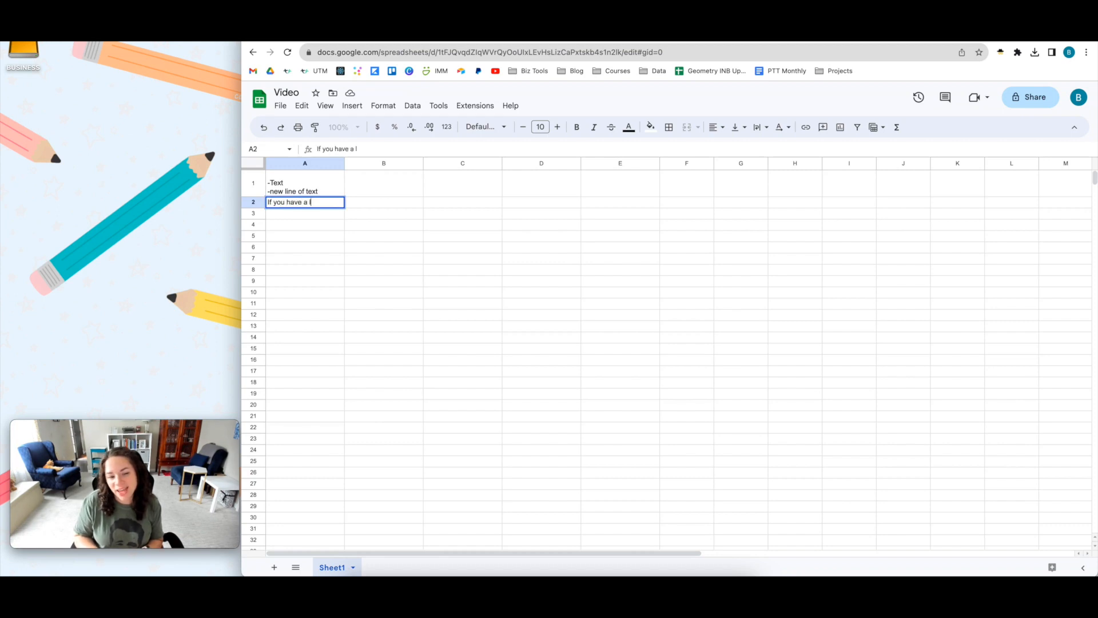
type("ot of text that")
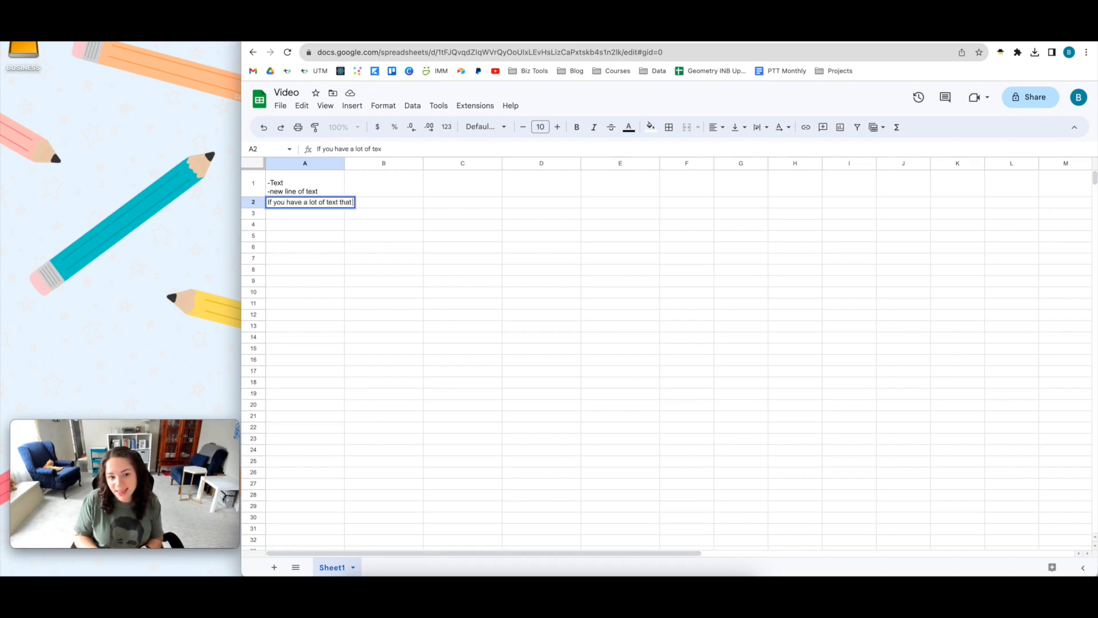
type(" goes on and on")
key("Return")
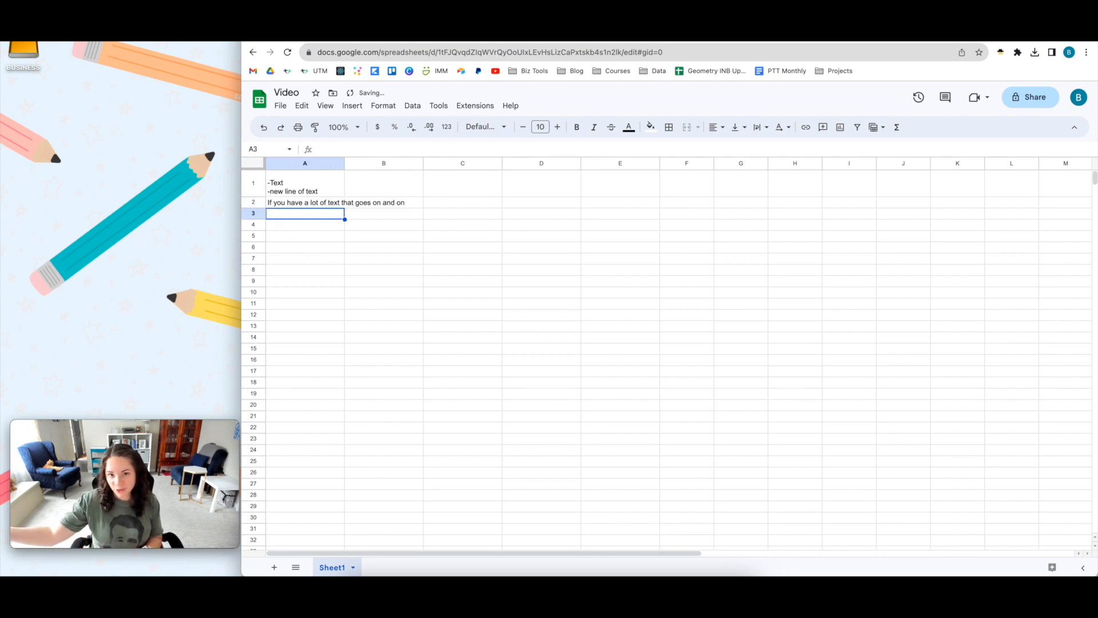
left_click(406, 205)
type("Text here too")
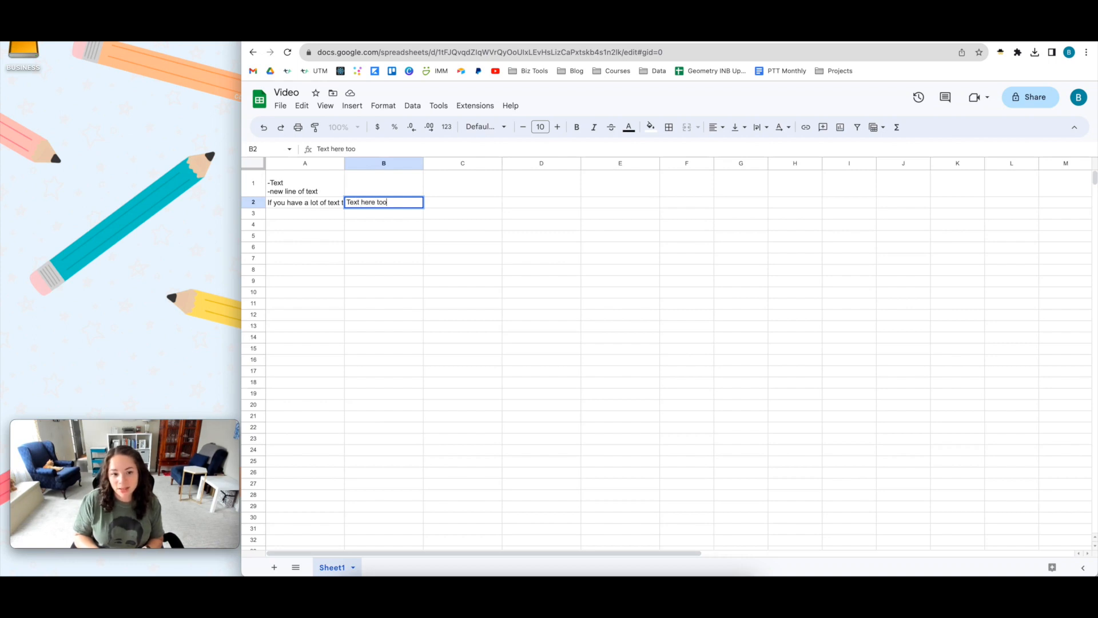
key("Return")
Step: Set the text wrapping of cell A2 to Wrap
left_click(331, 206)
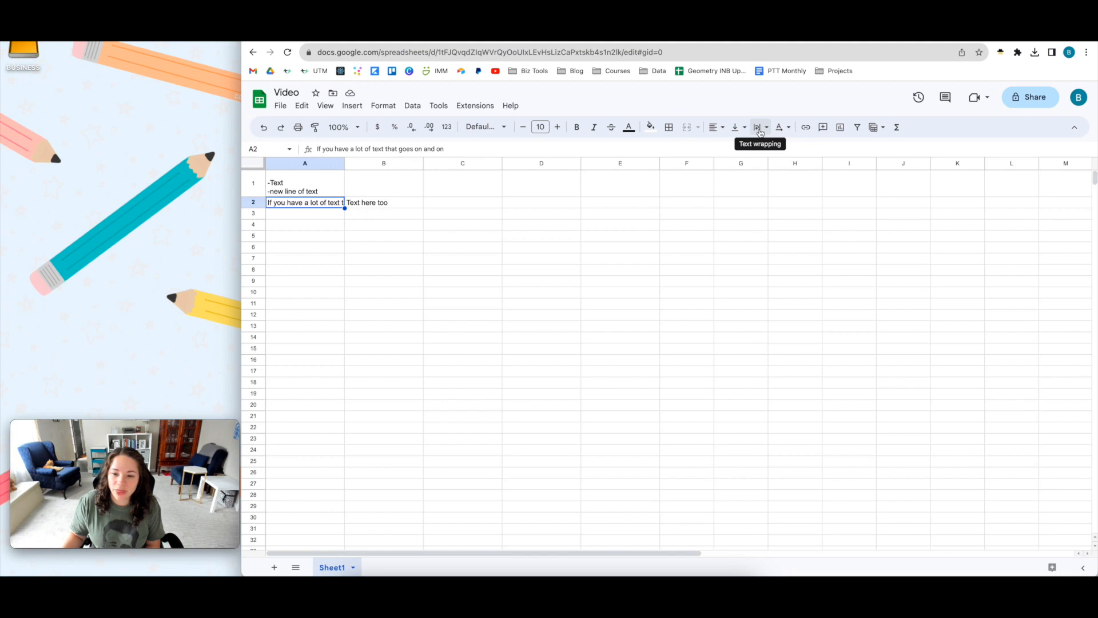
left_click(760, 132)
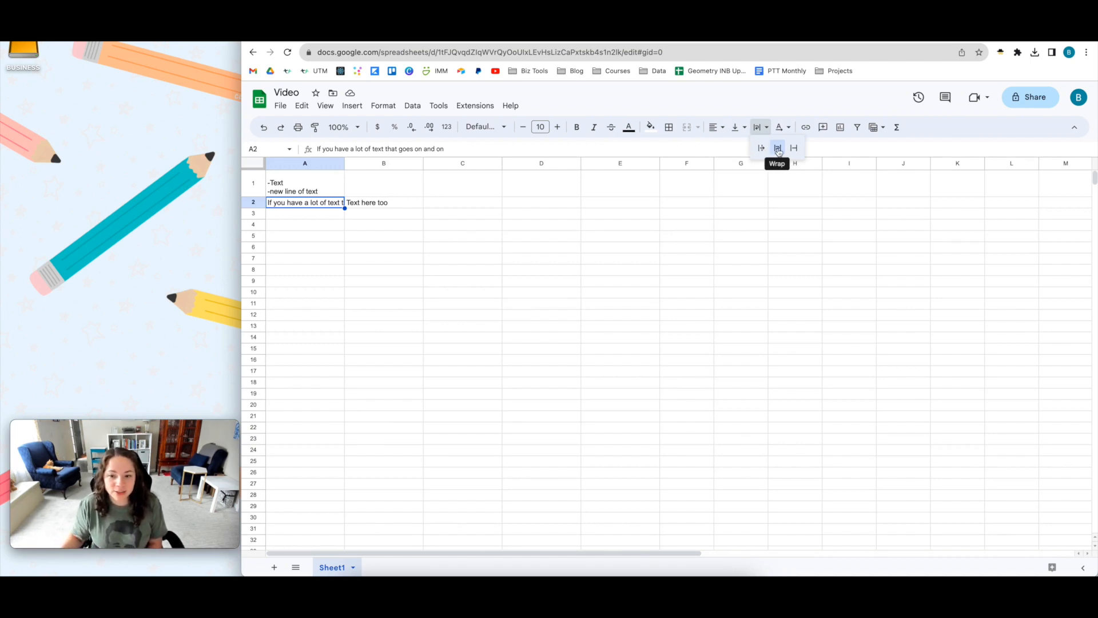
left_click(778, 149)
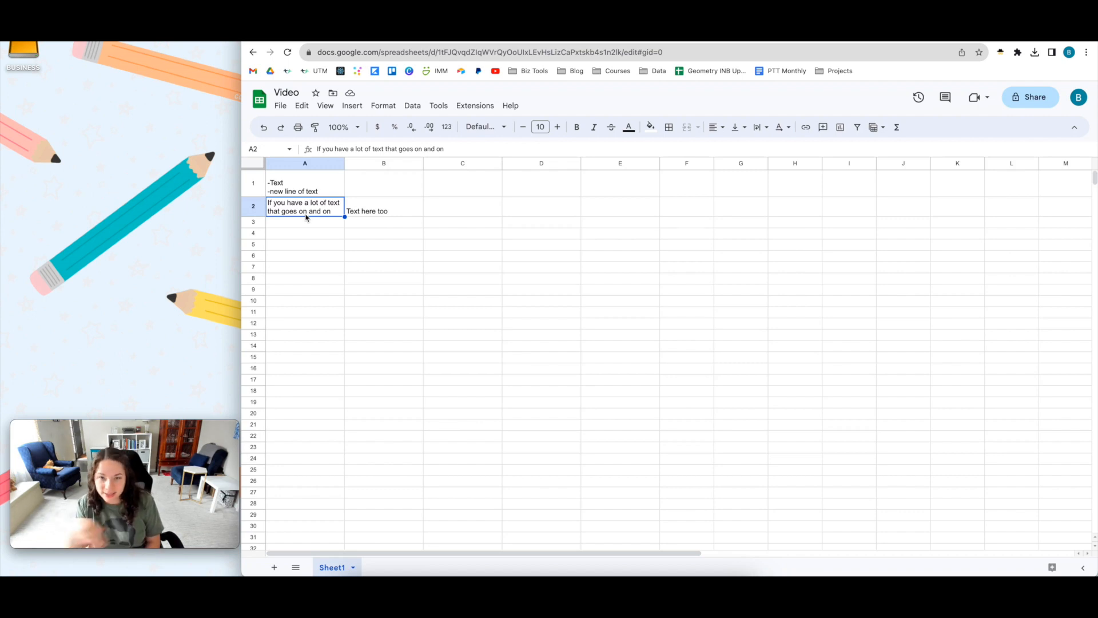
Step: Set the text wrapping of cell A2 to Clip and back to Wrap
left_click(761, 127)
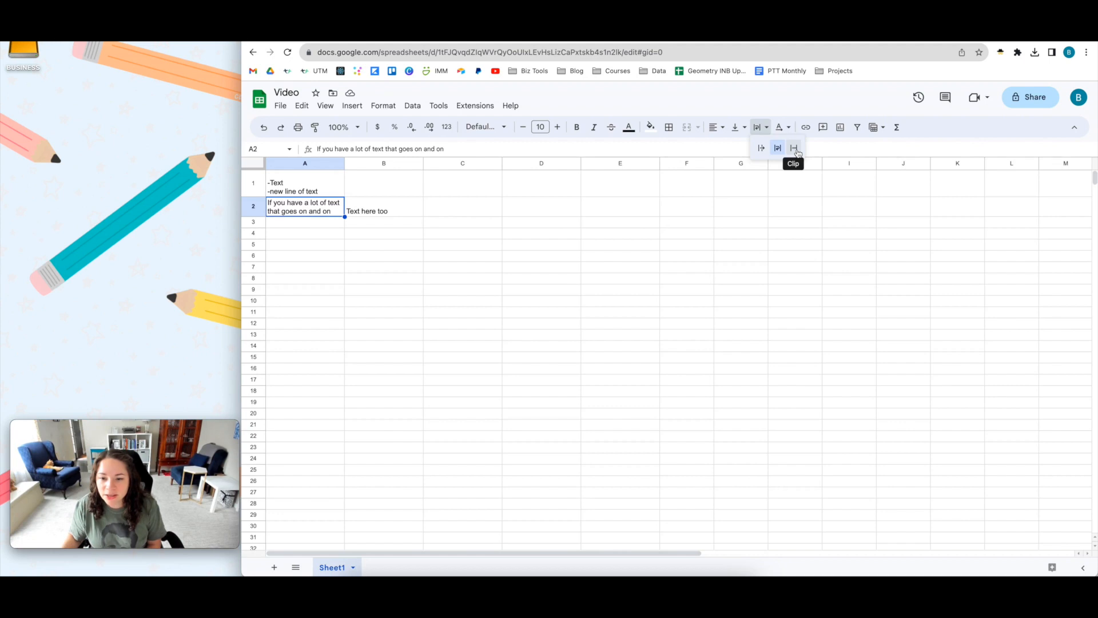
left_click(795, 150)
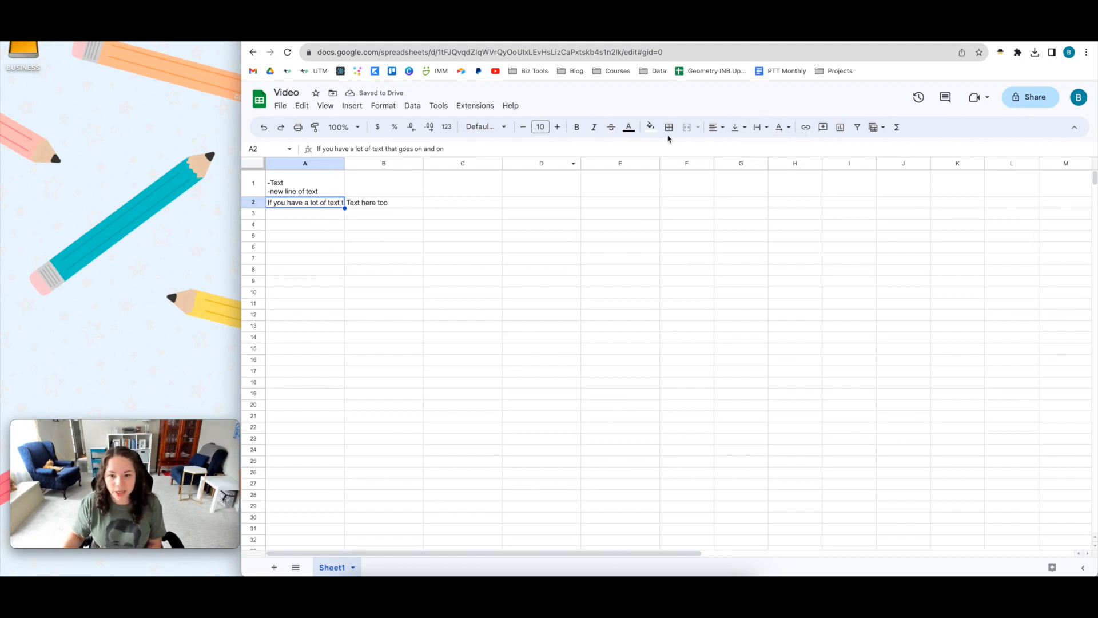
left_click(762, 131)
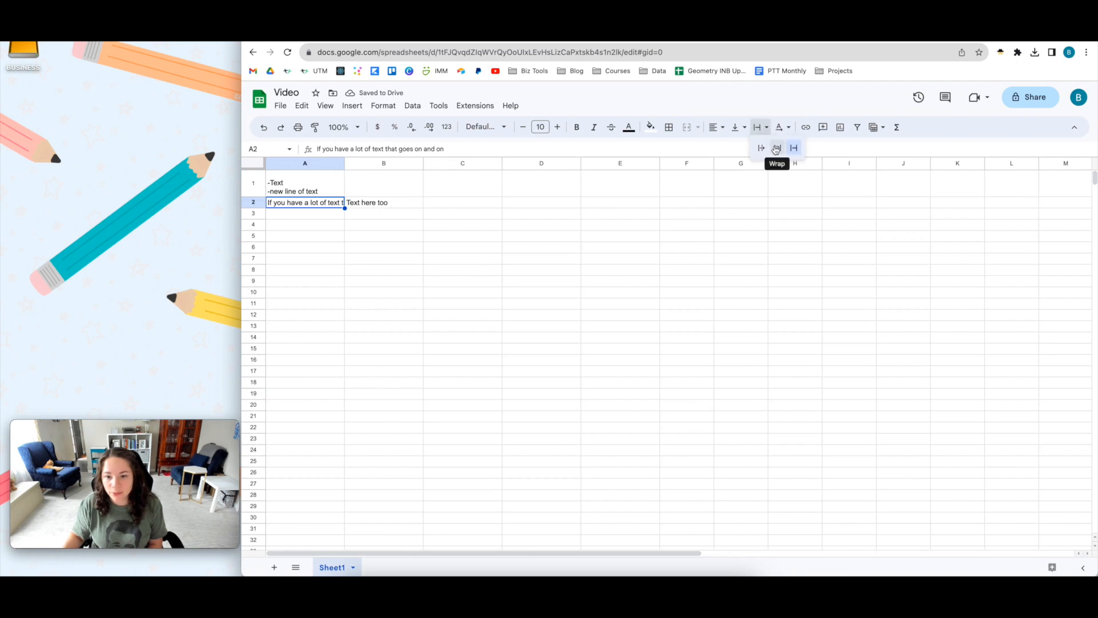
left_click(778, 150)
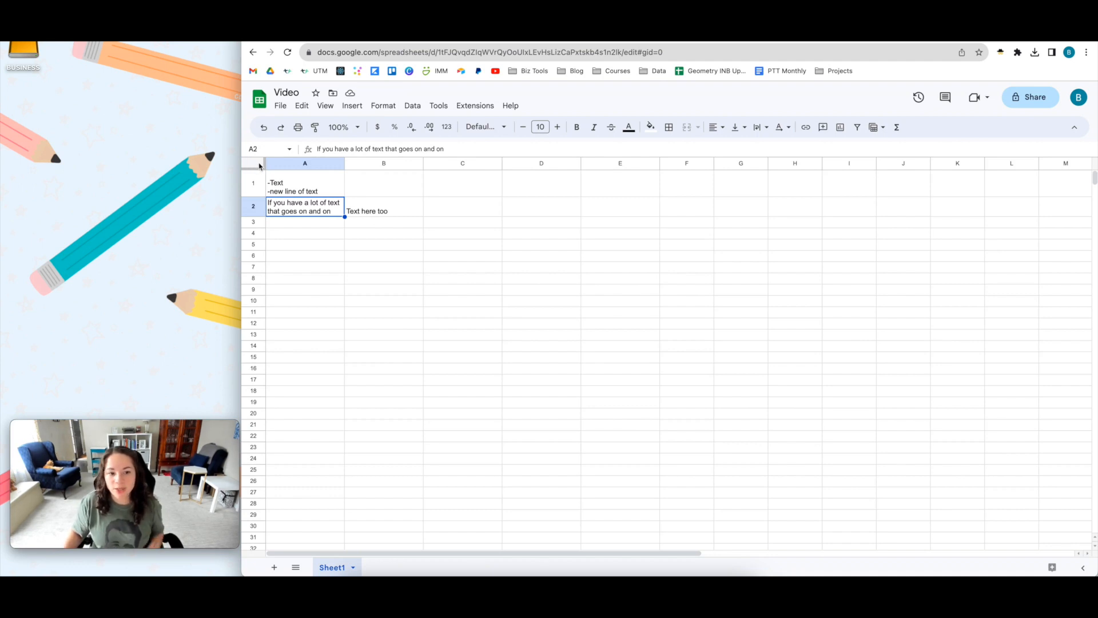
Step: Apply the Wrap text setting to every cell in the sheet
left_click(259, 166)
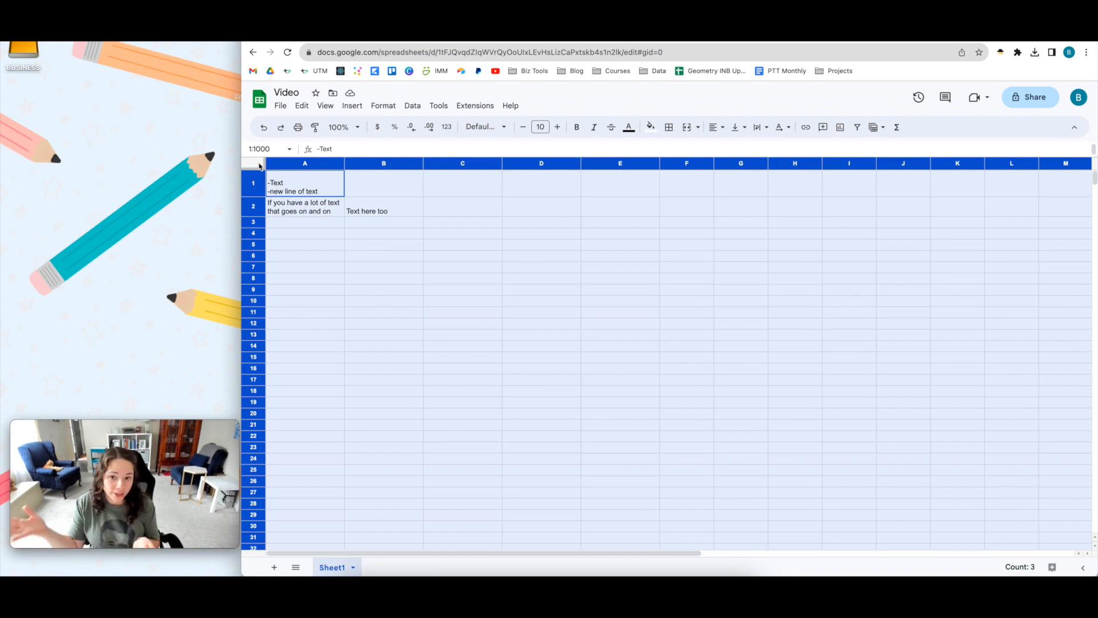
left_click(762, 127)
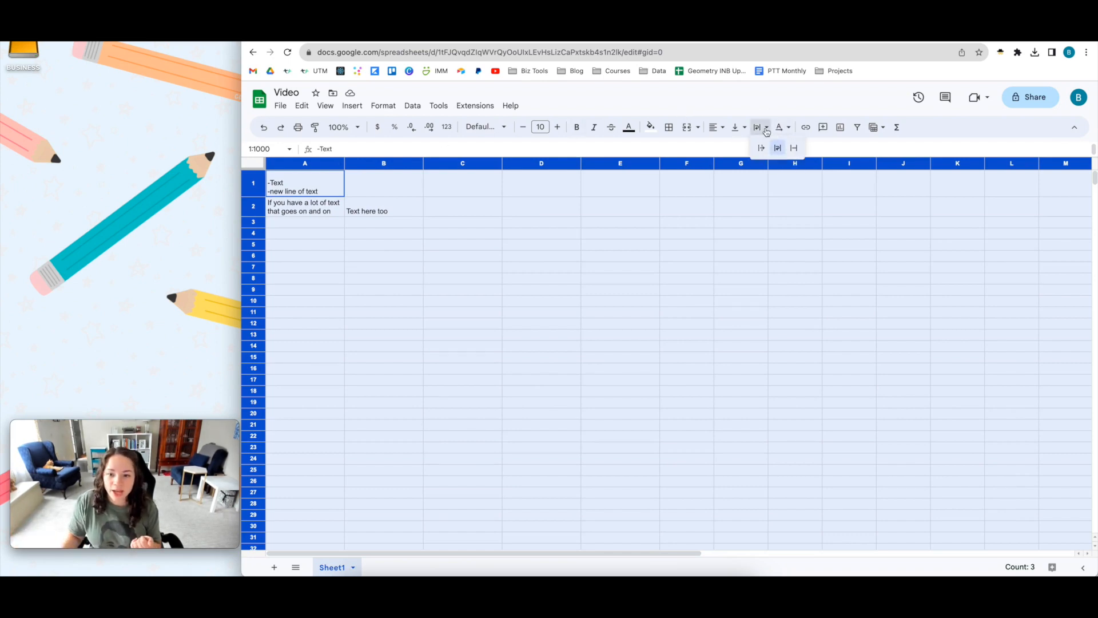
left_click(778, 147)
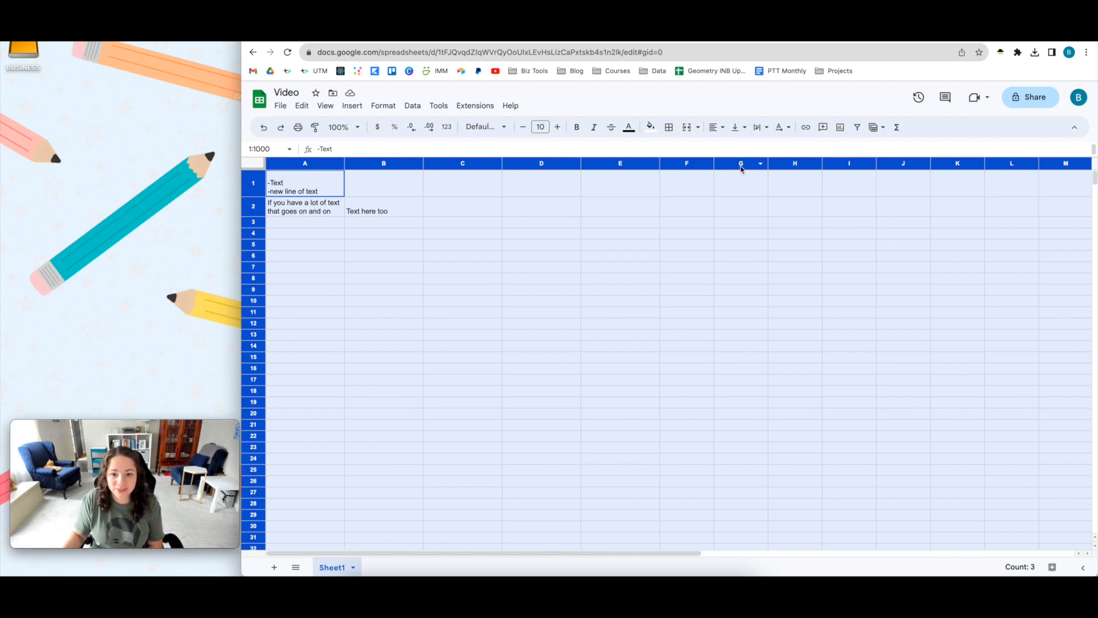
left_click(624, 232)
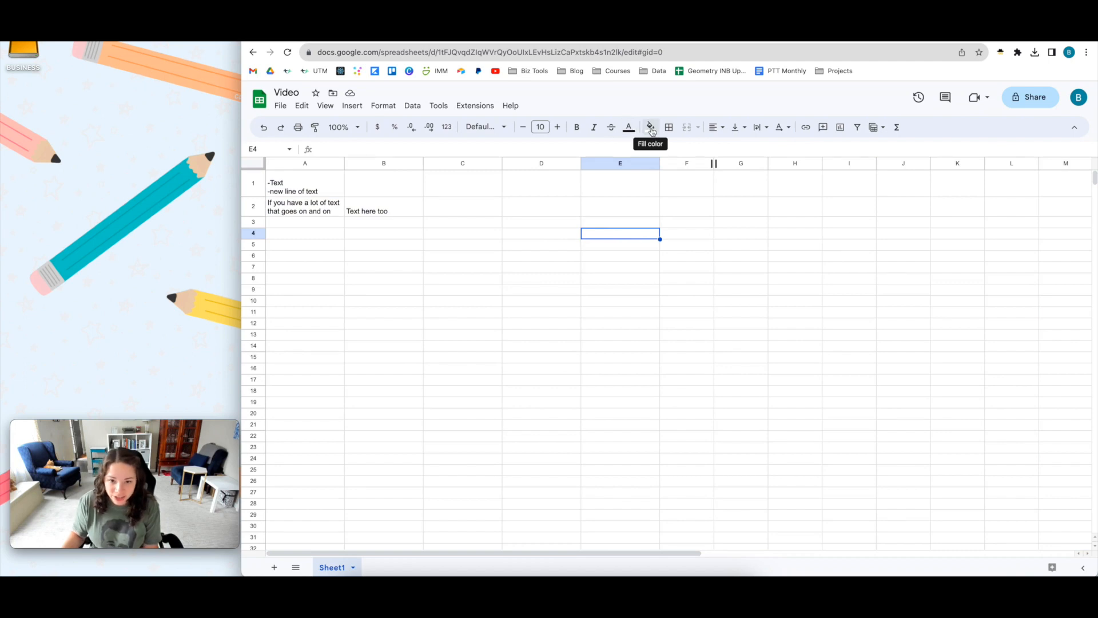
Step: Fill cell A1 with red and cell B1 with orange
left_click(413, 183)
left_click(301, 181)
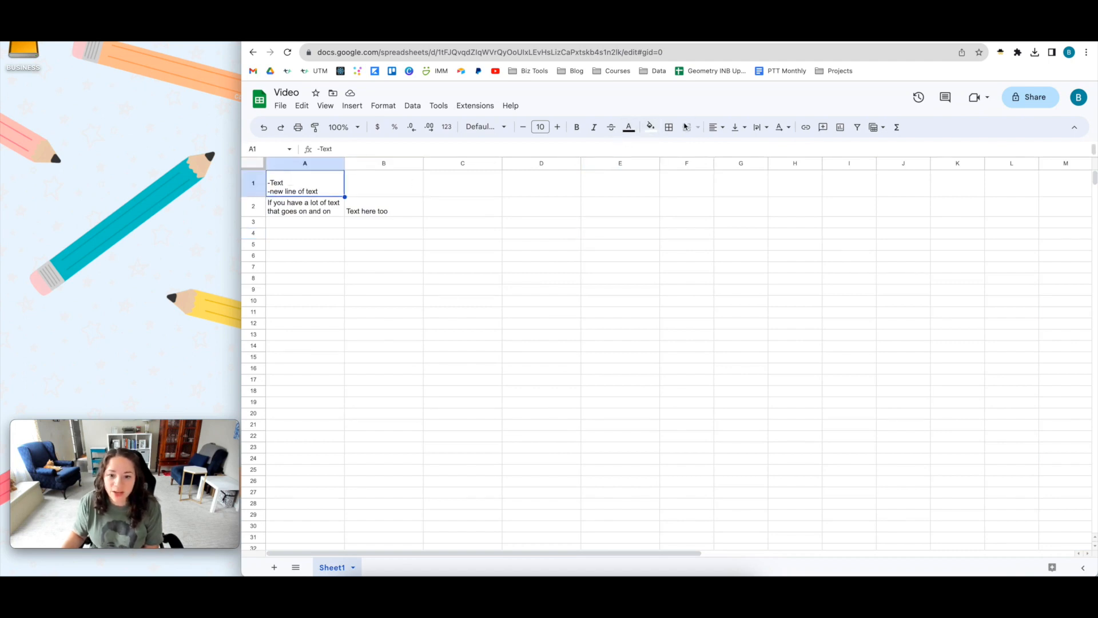
left_click(650, 126)
left_click(671, 180)
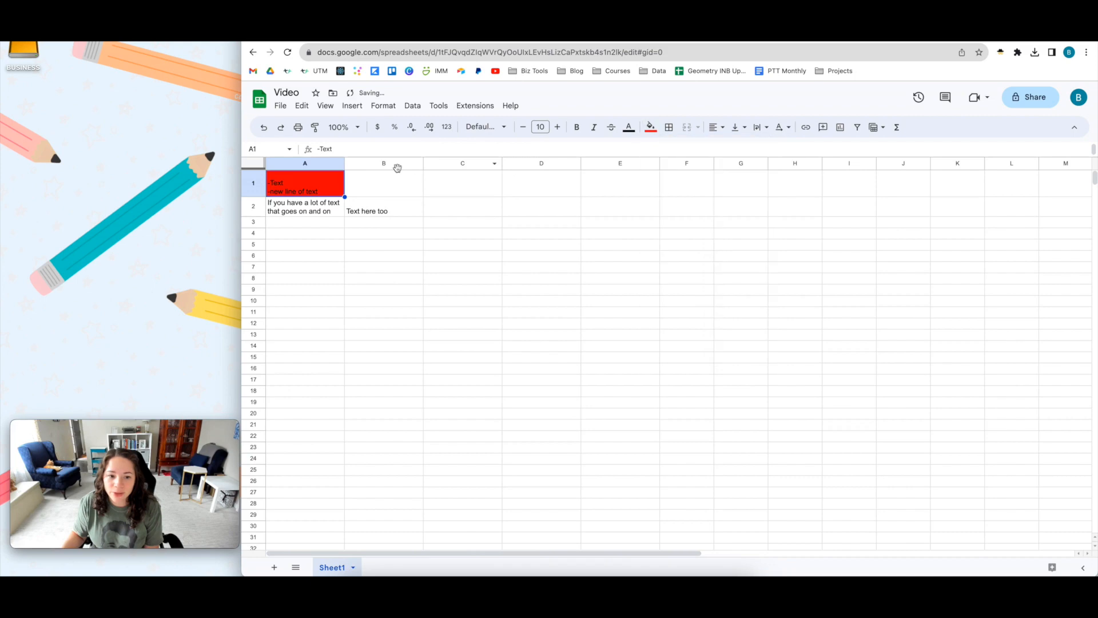
left_click(398, 175)
left_click(651, 126)
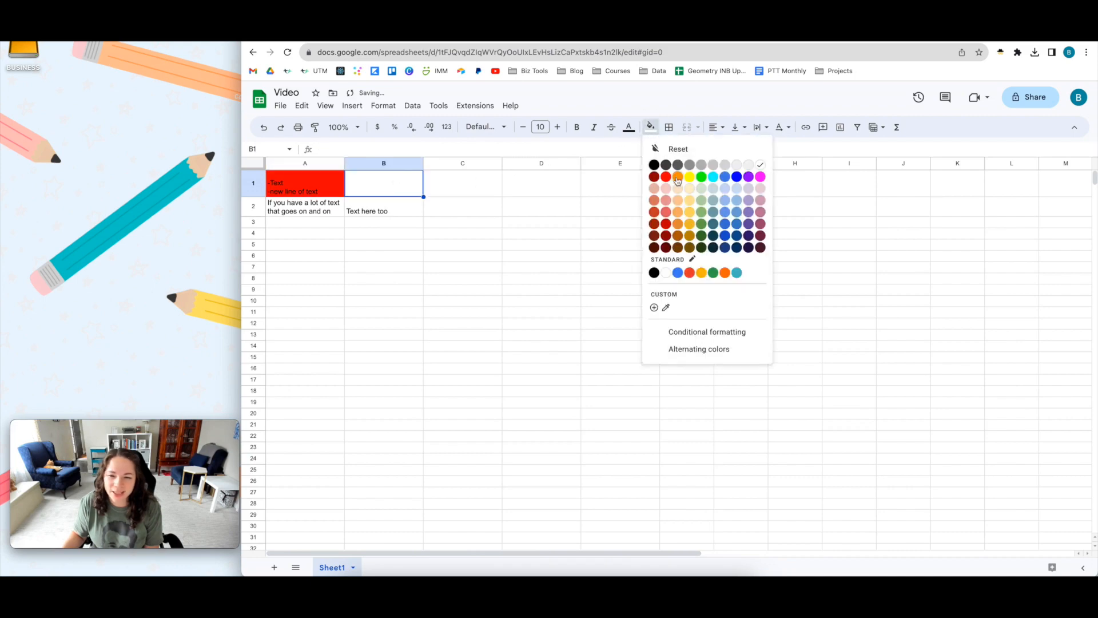
left_click(677, 179)
Step: Fill cell C1 with yellow and cell D1 with green
left_click(464, 184)
left_click(650, 126)
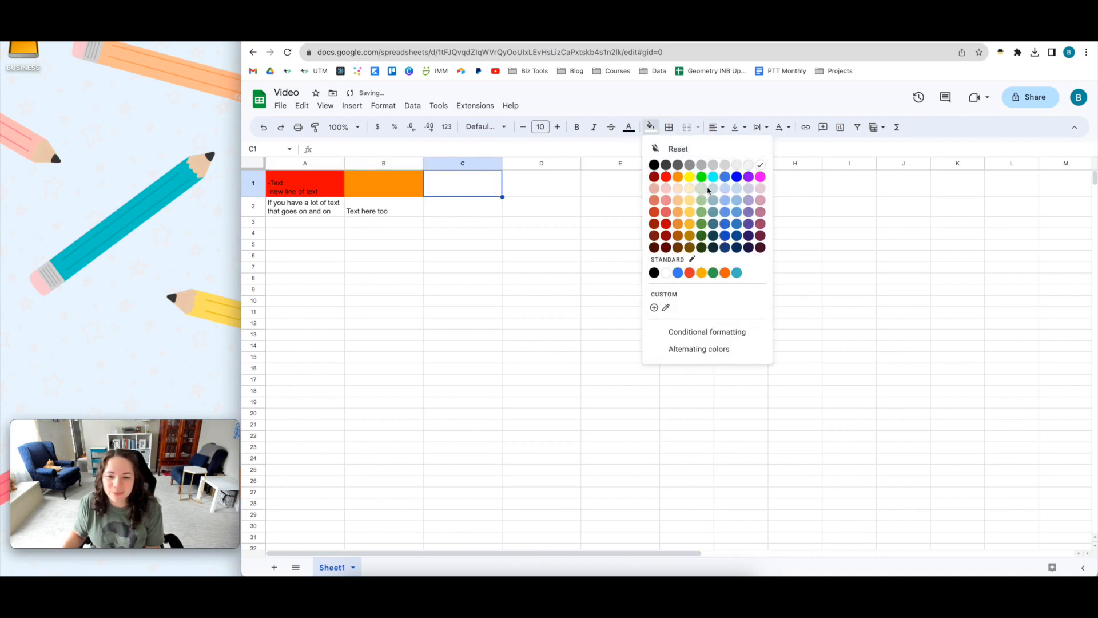
left_click(689, 176)
left_click(650, 126)
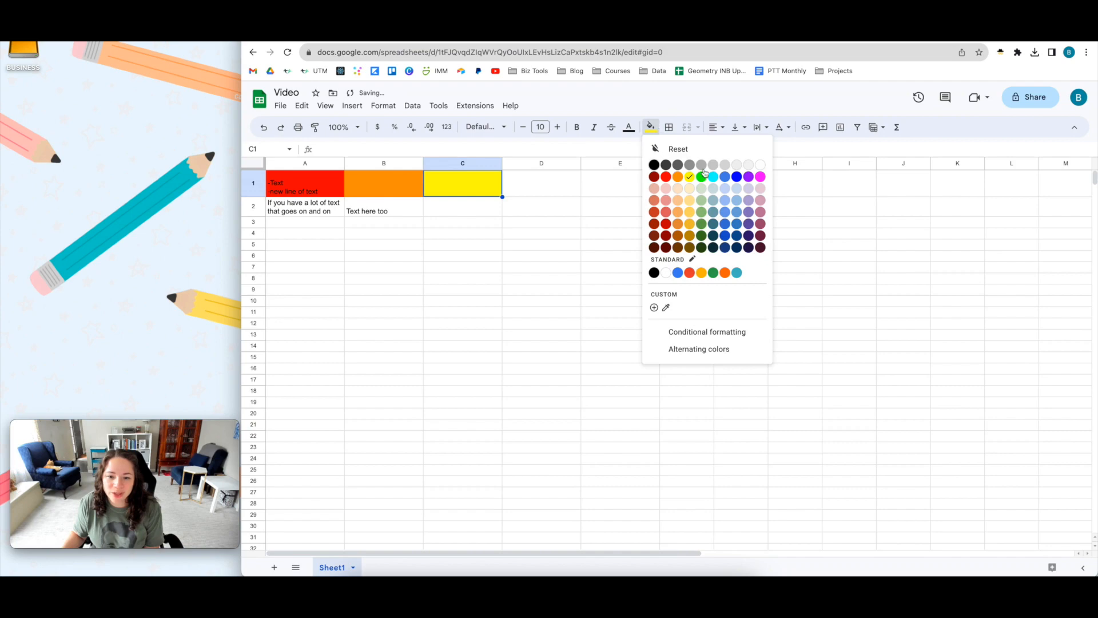
left_click(541, 184)
left_click(650, 127)
left_click(701, 176)
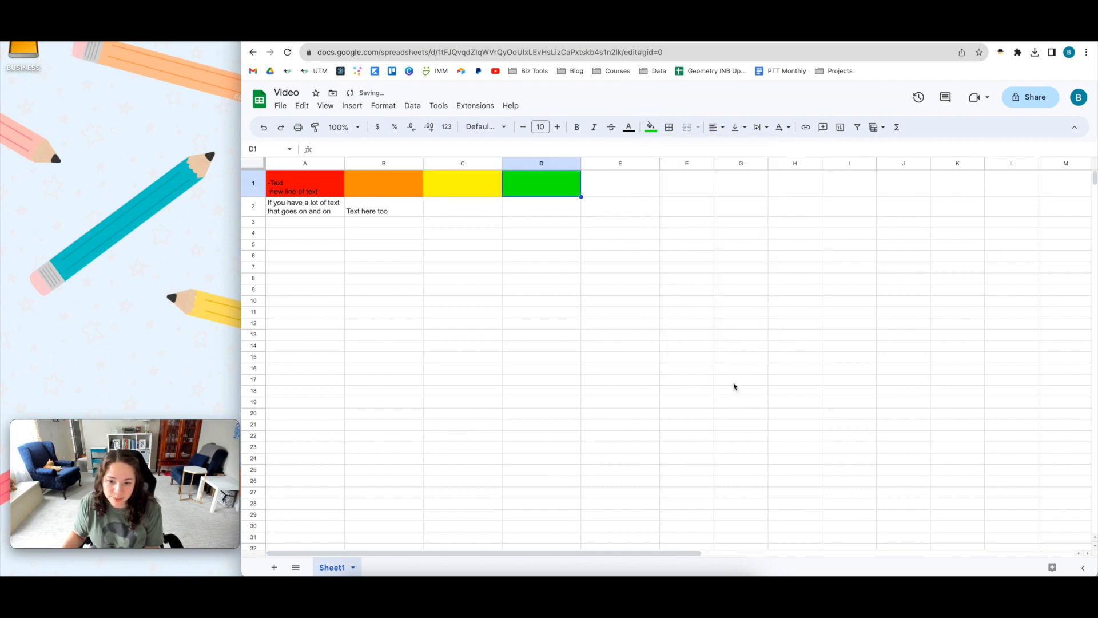
left_click(628, 183)
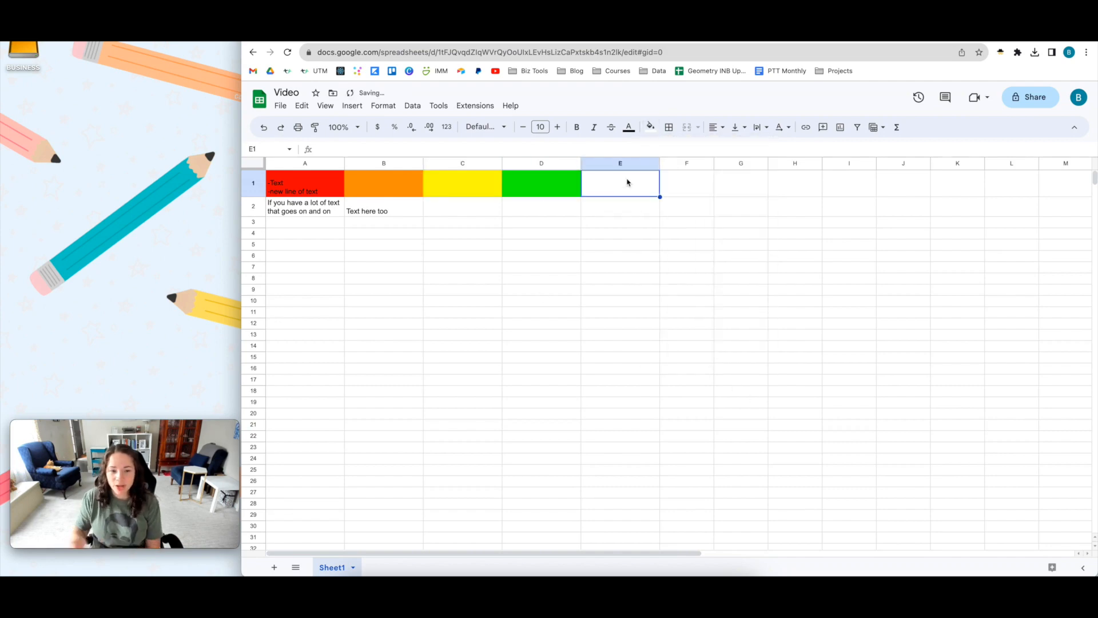
left_click(324, 191)
left_click(366, 186)
left_click(428, 189)
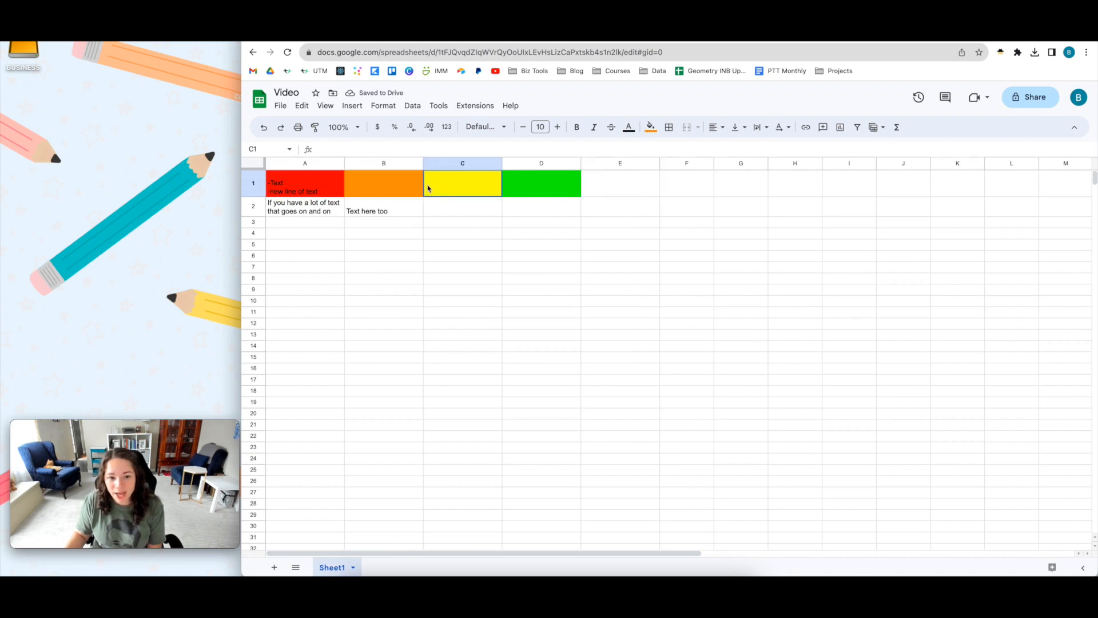
left_click(577, 189)
left_click(609, 195)
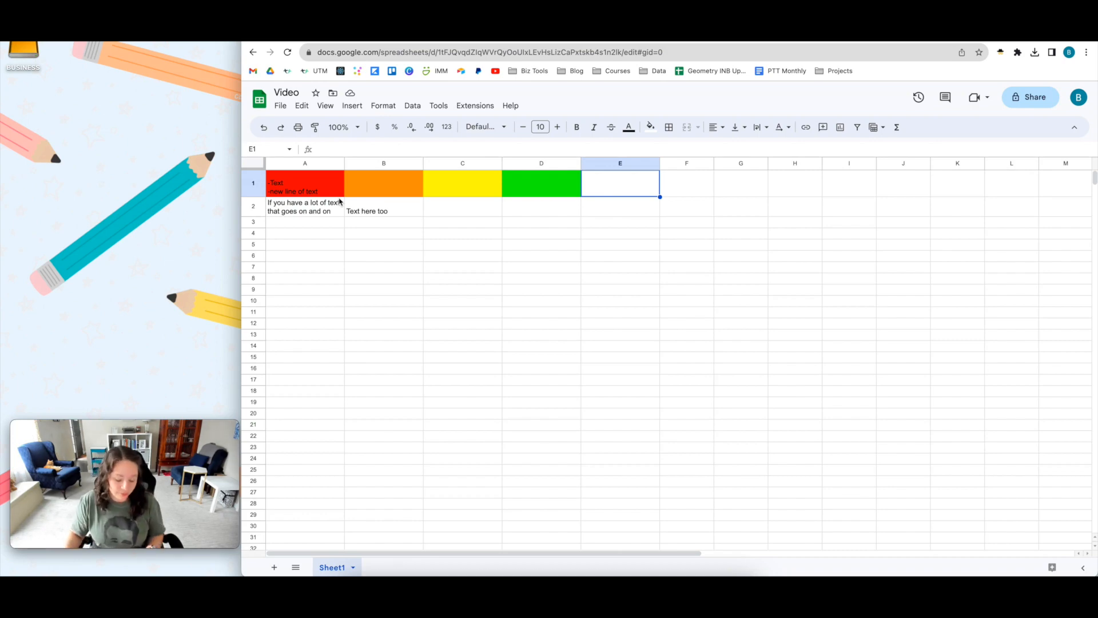
Step: Undo the fill colors applied to cells A1 through D1
key("ctrl+z")
key("ctrl+z")
key("ctrl+z")
key("ctrl+z")
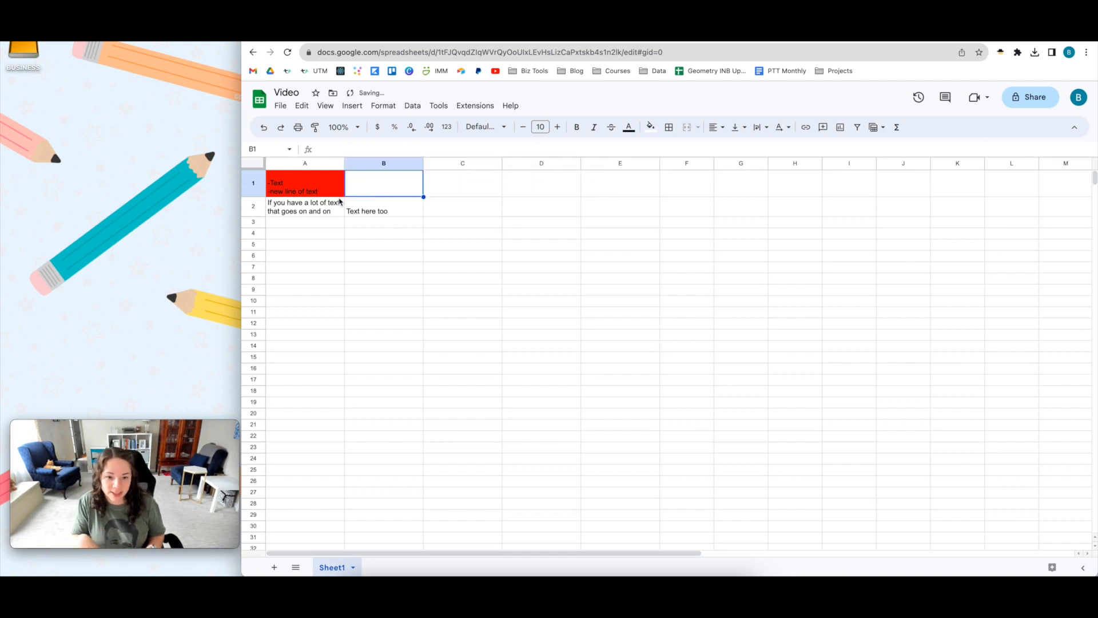
key("ctrl+z")
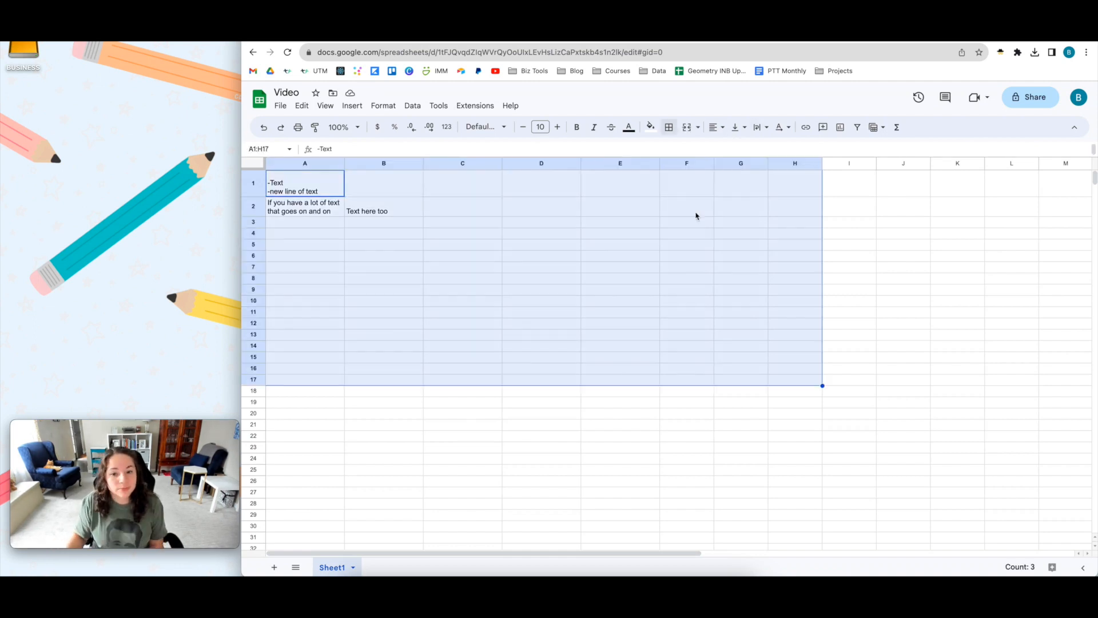
Step: Add outer borders around the range A1:H17 and apply all borders to its cells
left_click(669, 130)
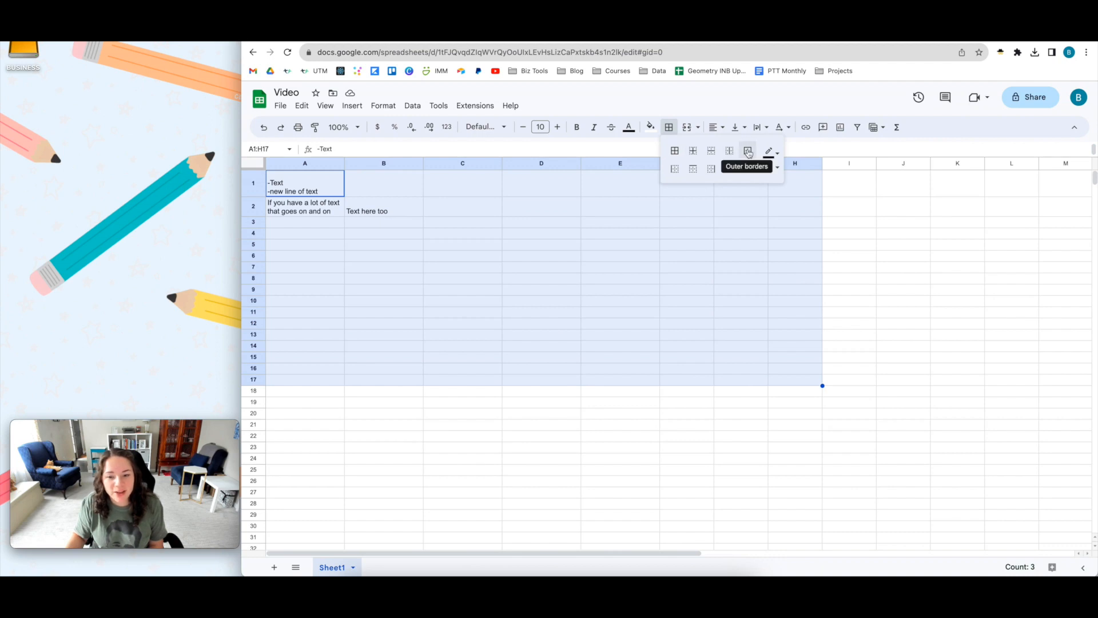
left_click(748, 152)
left_click(859, 210)
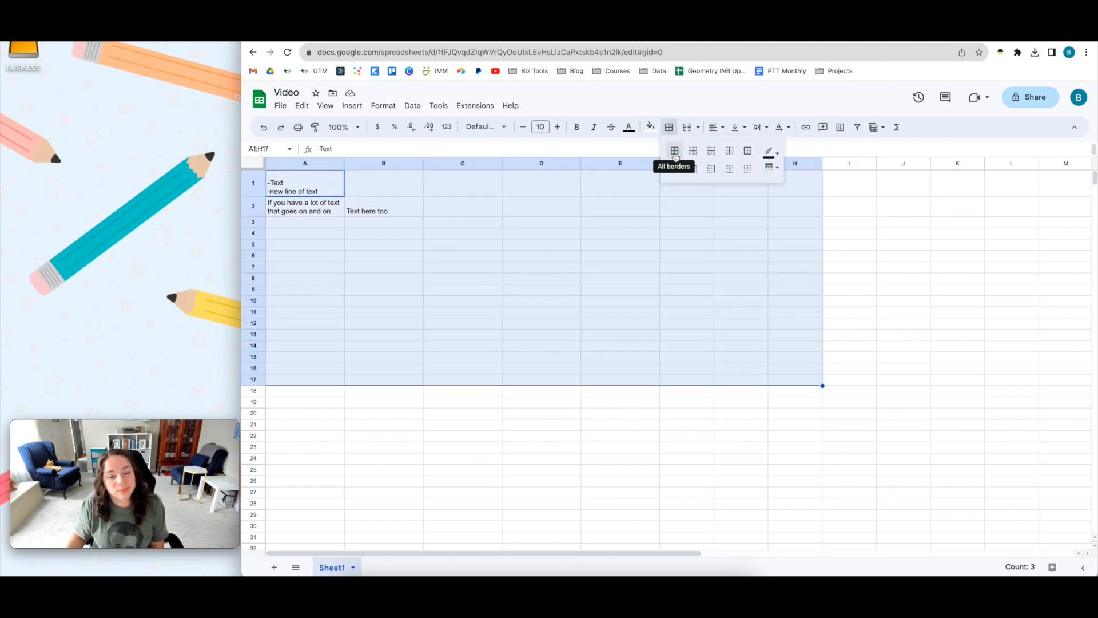
left_click(675, 154)
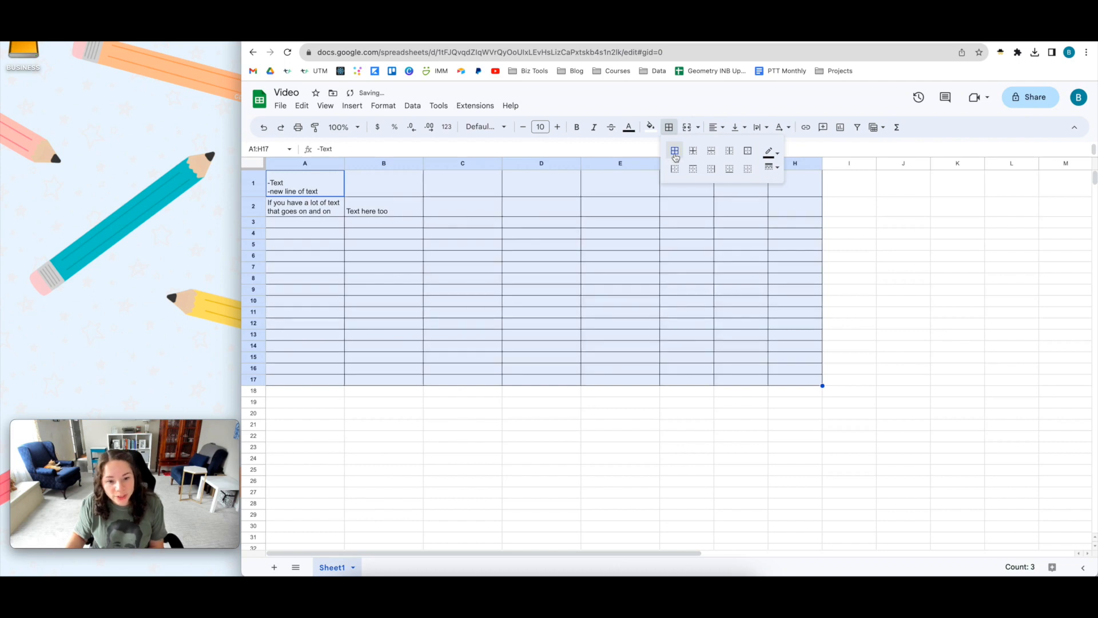
Step: Change the borders of A1:H17 to magenta with a thicker line style
left_click(772, 152)
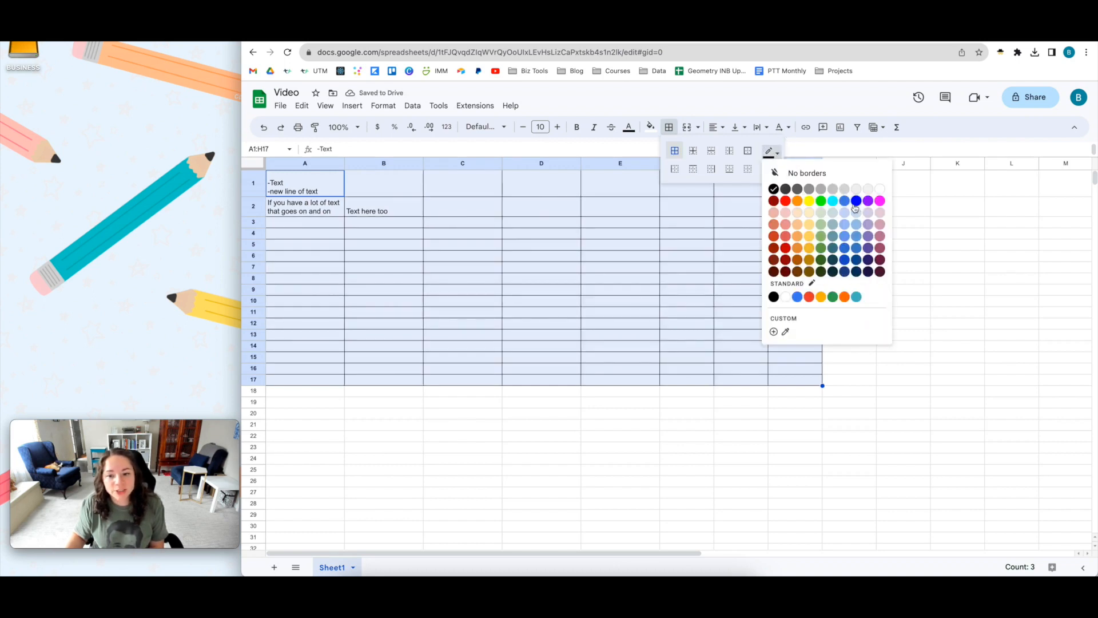
left_click(880, 200)
left_click(777, 168)
left_click(789, 211)
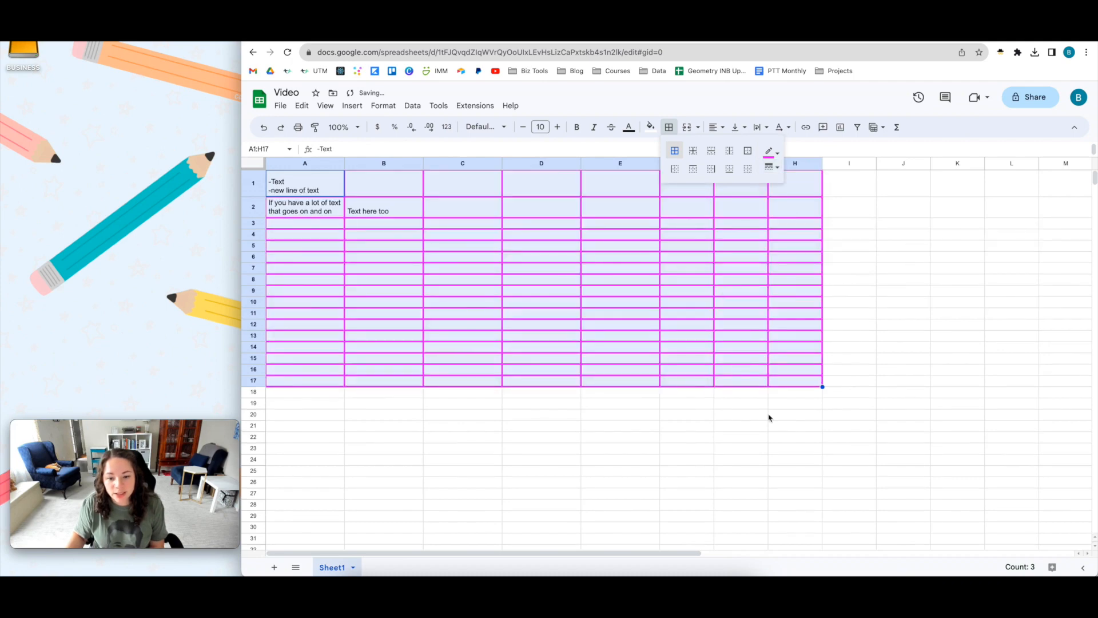
left_click(864, 437)
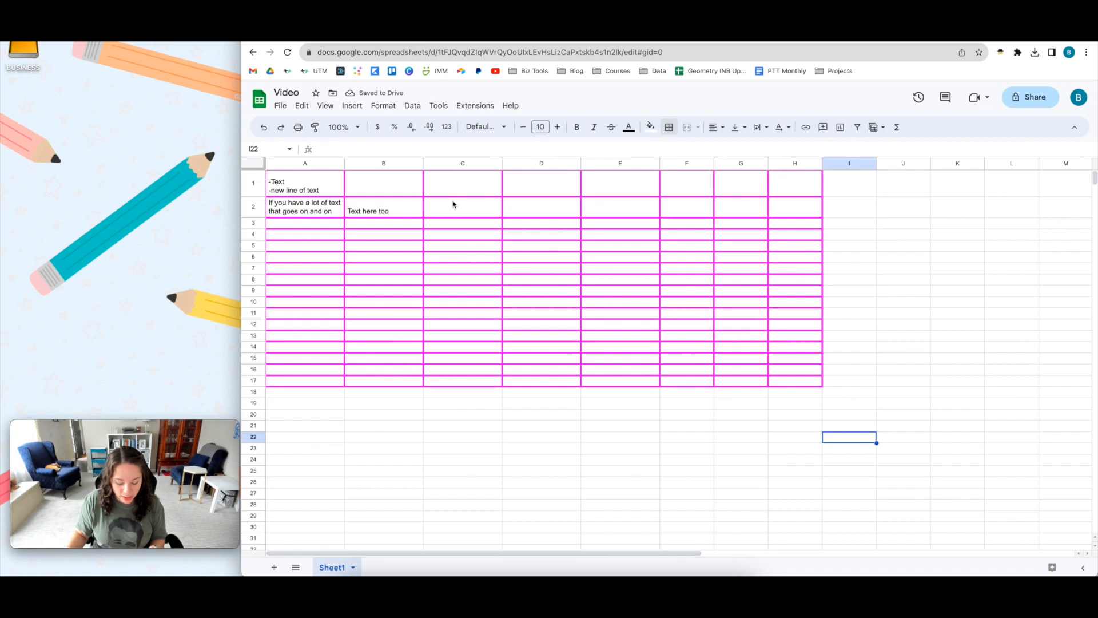
Step: Undo the magenta color, thicker line style and all-borders changes on A1:H17
key("ctrl+z")
key("ctrl+z")
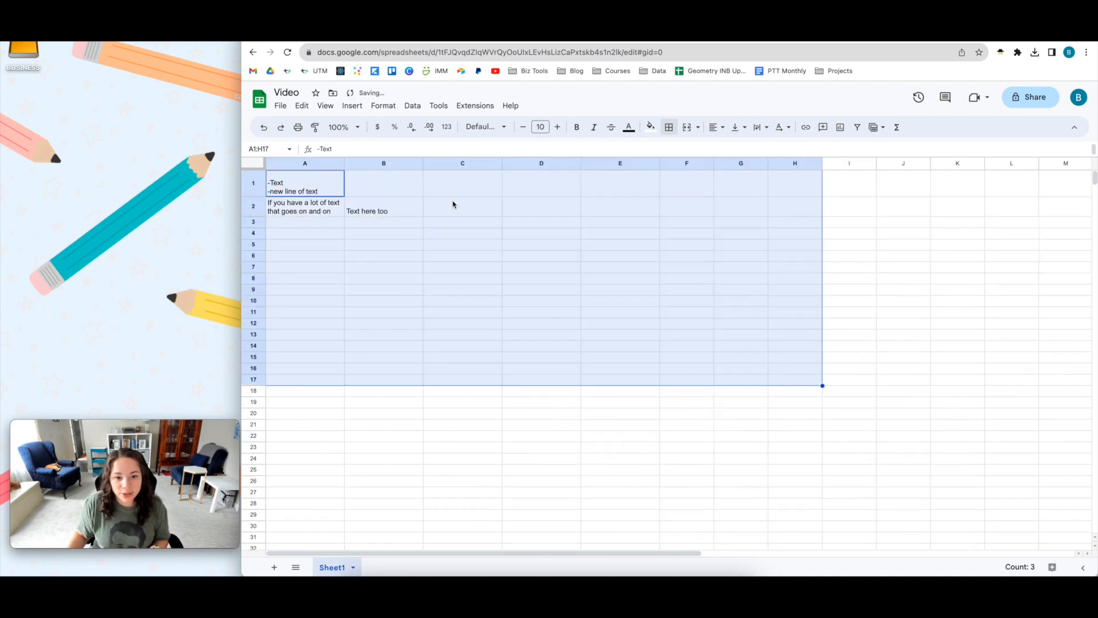
left_click(447, 211)
Step: Add a black left border in a thicker line style to B1:B17 and clear the sheet's borders
left_click_drag(399, 183, 412, 381)
left_click(669, 126)
left_click(772, 151)
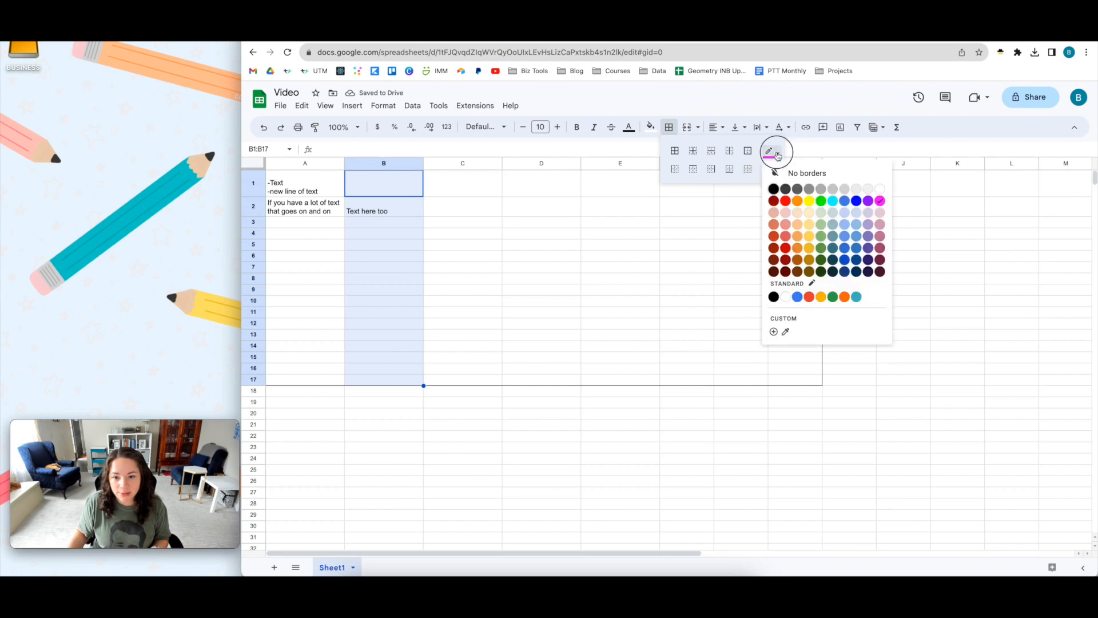
left_click(775, 187)
left_click(773, 166)
left_click(793, 200)
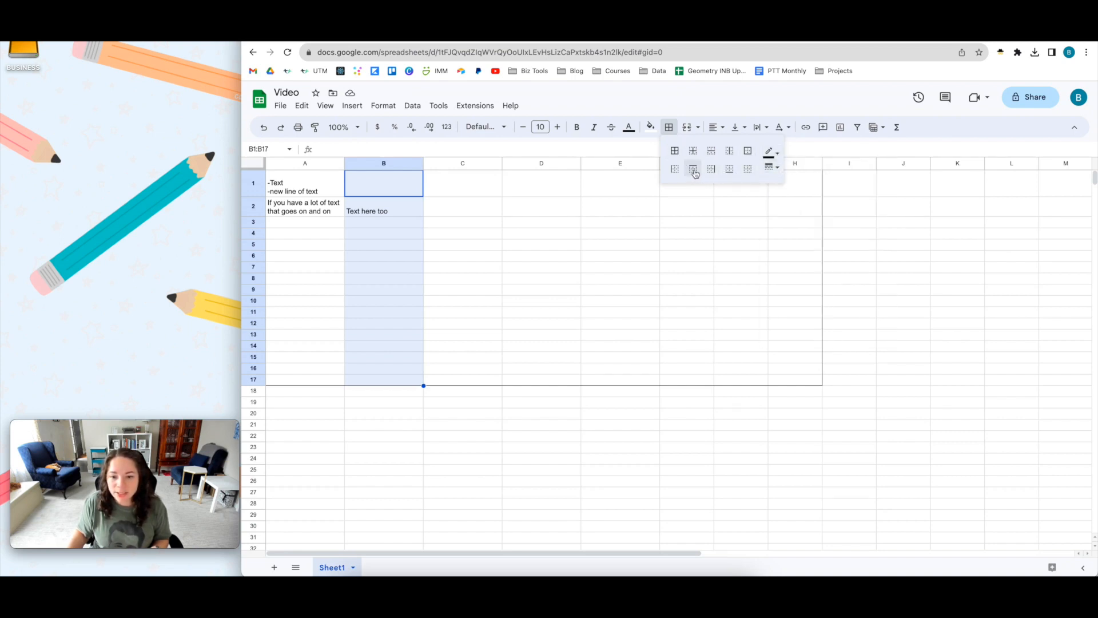
left_click(675, 168)
left_click(490, 211)
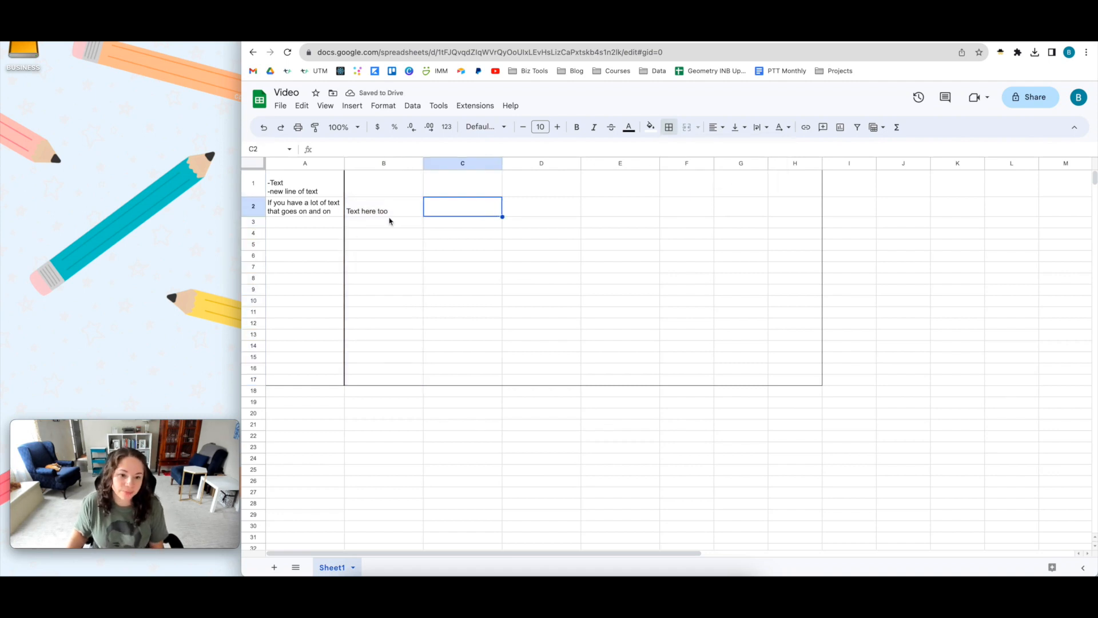
left_click(668, 127)
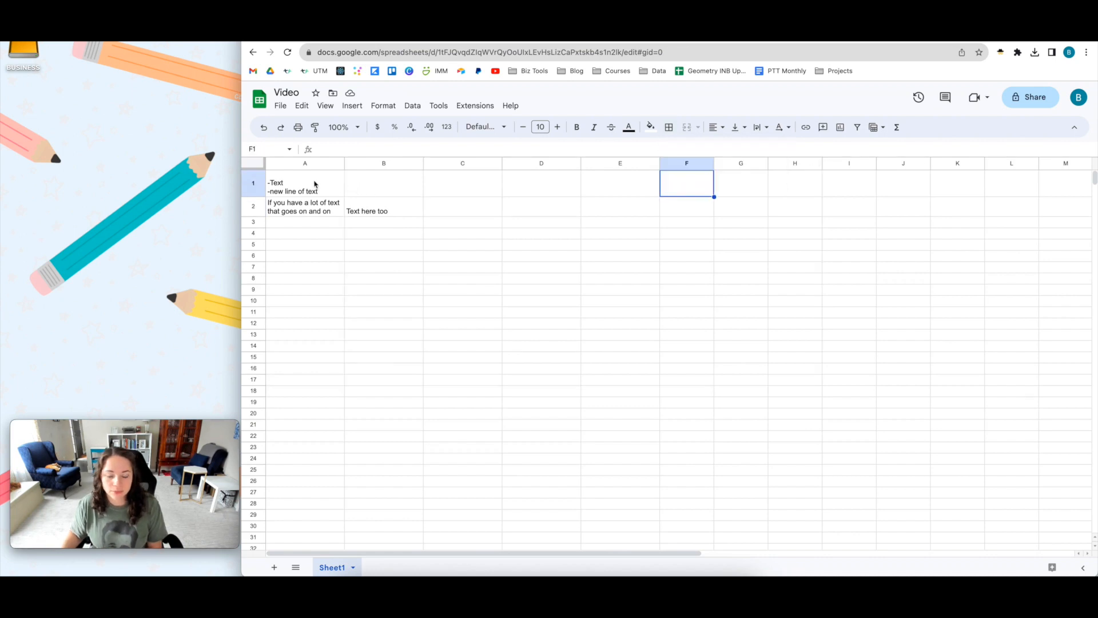
Step: Merge all cells in the range A1:E1 and unmerge them again
left_click_drag(313, 182, 644, 191)
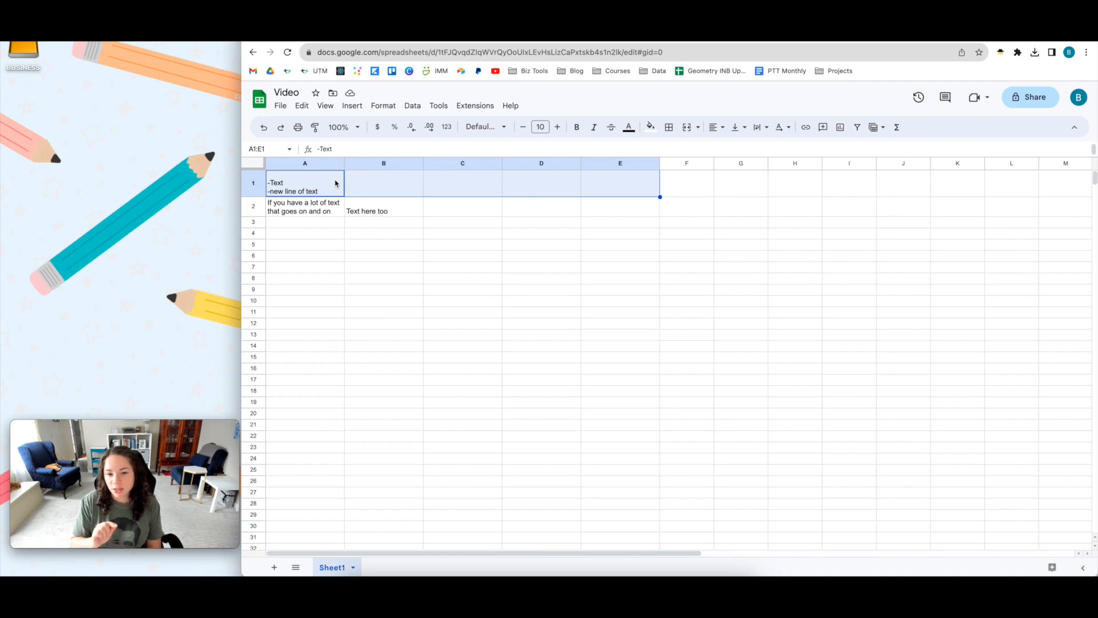
left_click(698, 127)
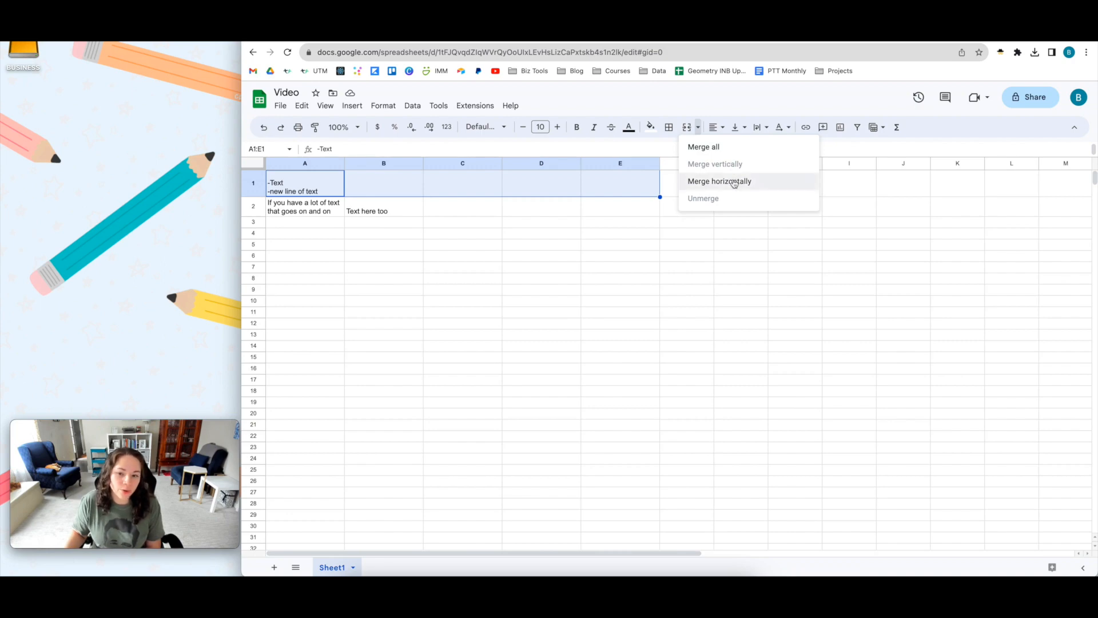
left_click(703, 147)
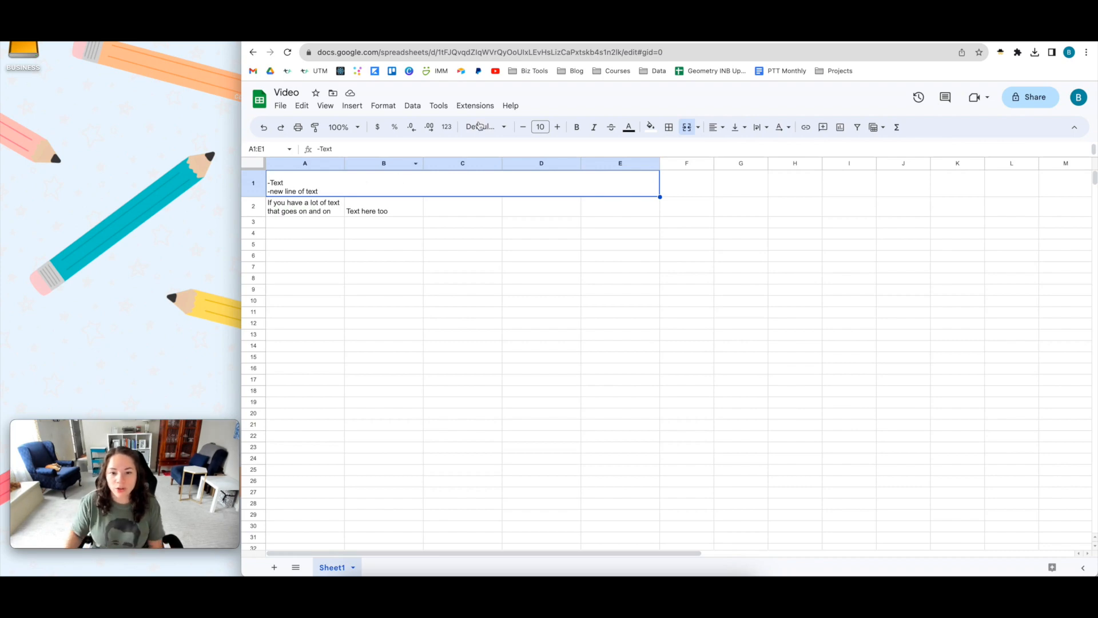
left_click(698, 127)
left_click(715, 196)
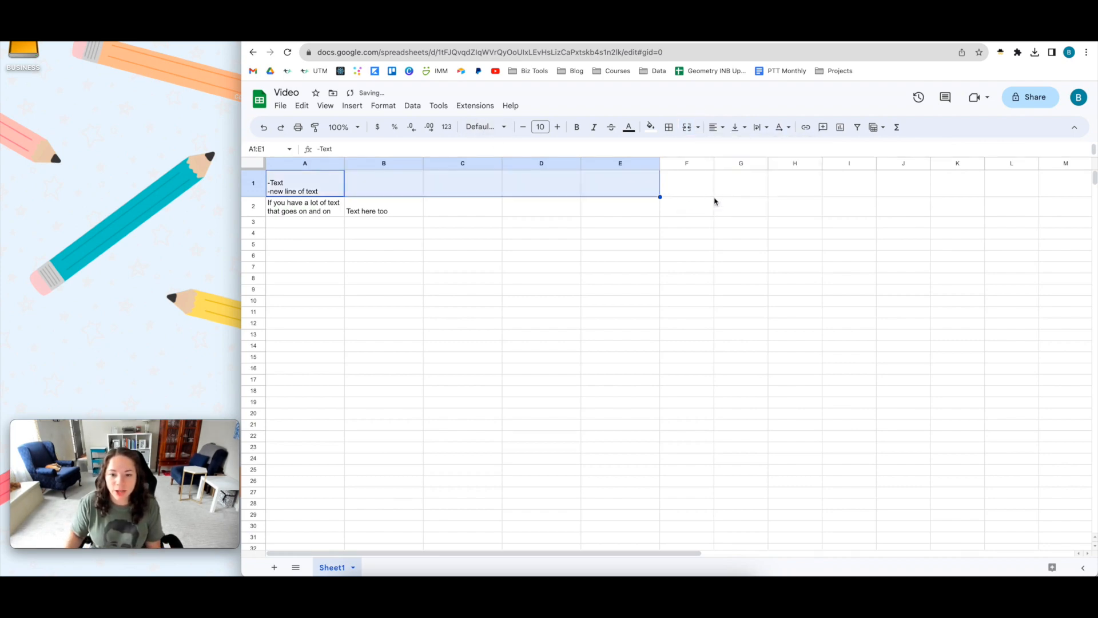
Step: Merge all cells in the range F1:F28 and undo the merge
left_click_drag(691, 189, 705, 504)
left_click(697, 127)
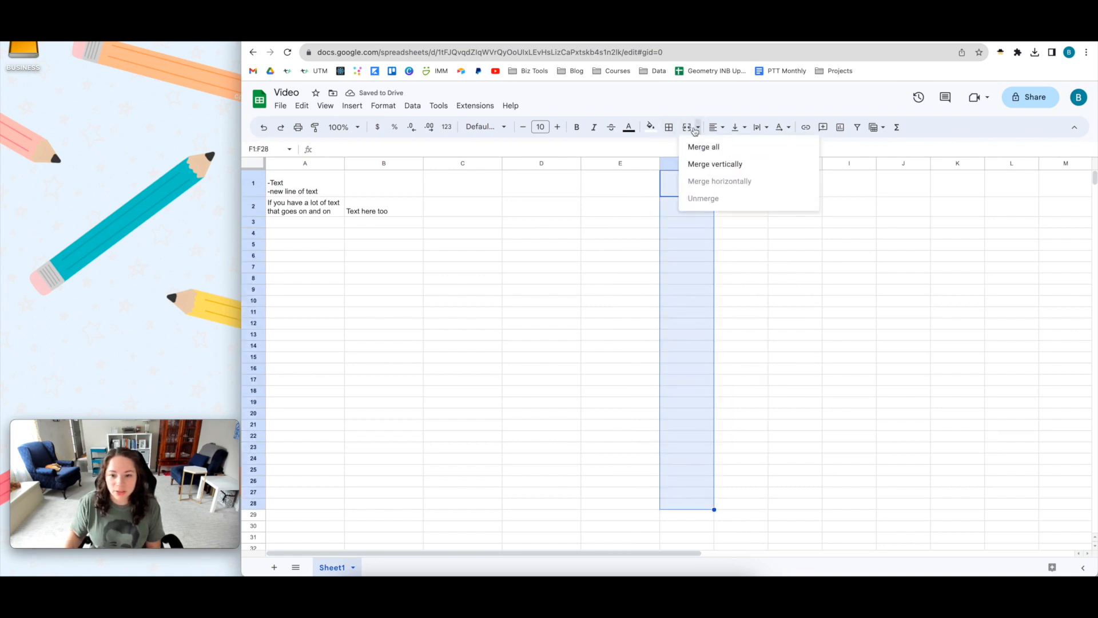
left_click(704, 145)
left_click(740, 196)
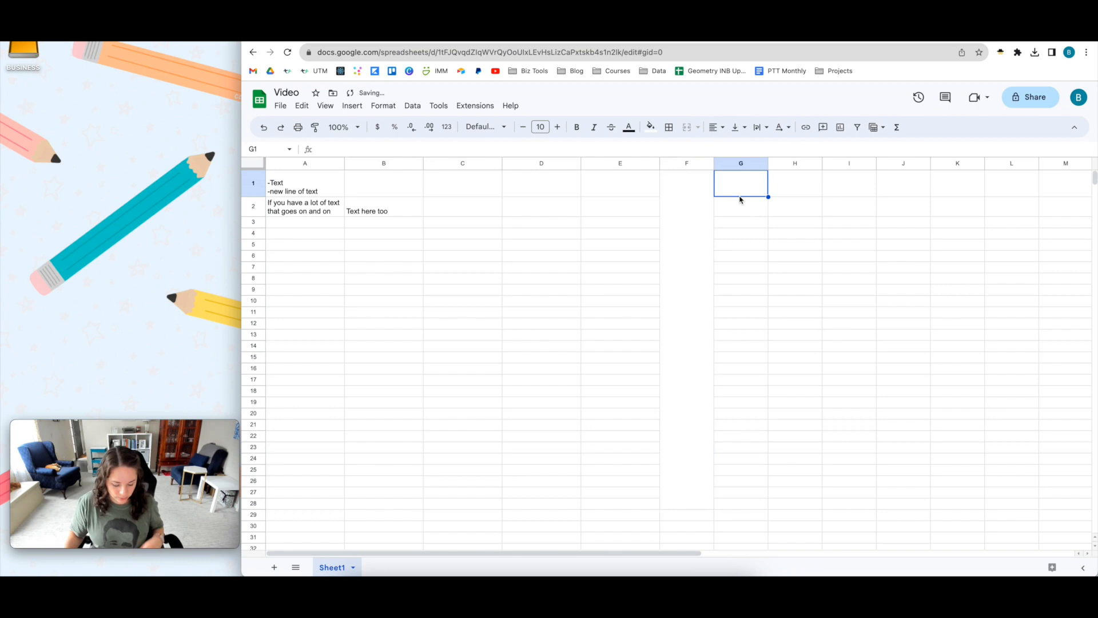
left_click_drag(739, 199, 688, 208)
Step: Merge the block E1:I16 into a single cell and undo the merge
left_click_drag(587, 195, 816, 368)
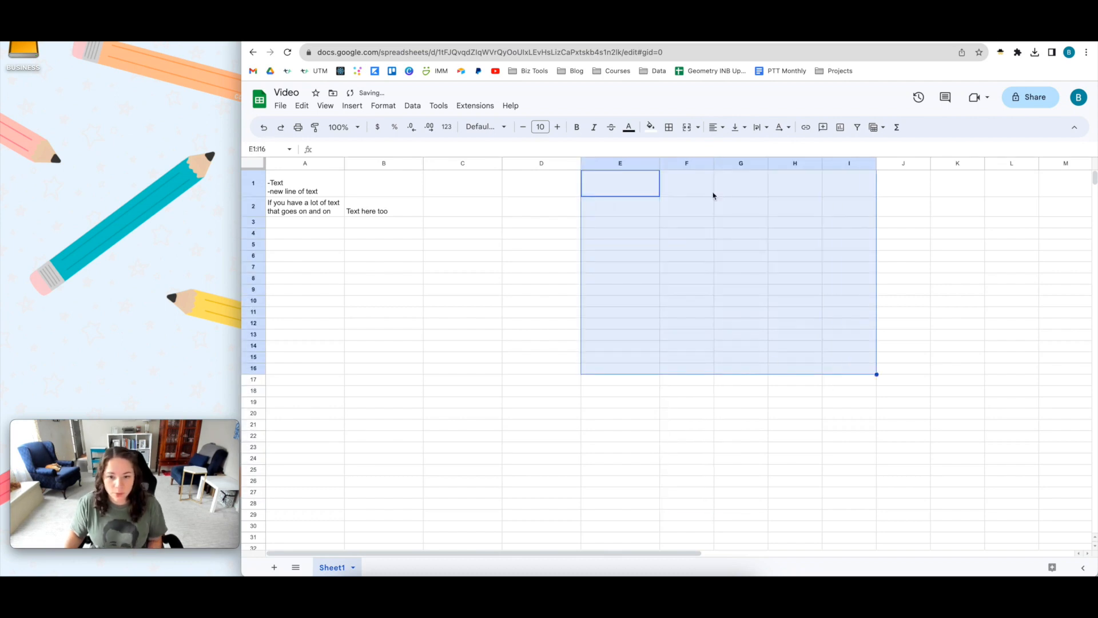
left_click(688, 128)
left_click(557, 280)
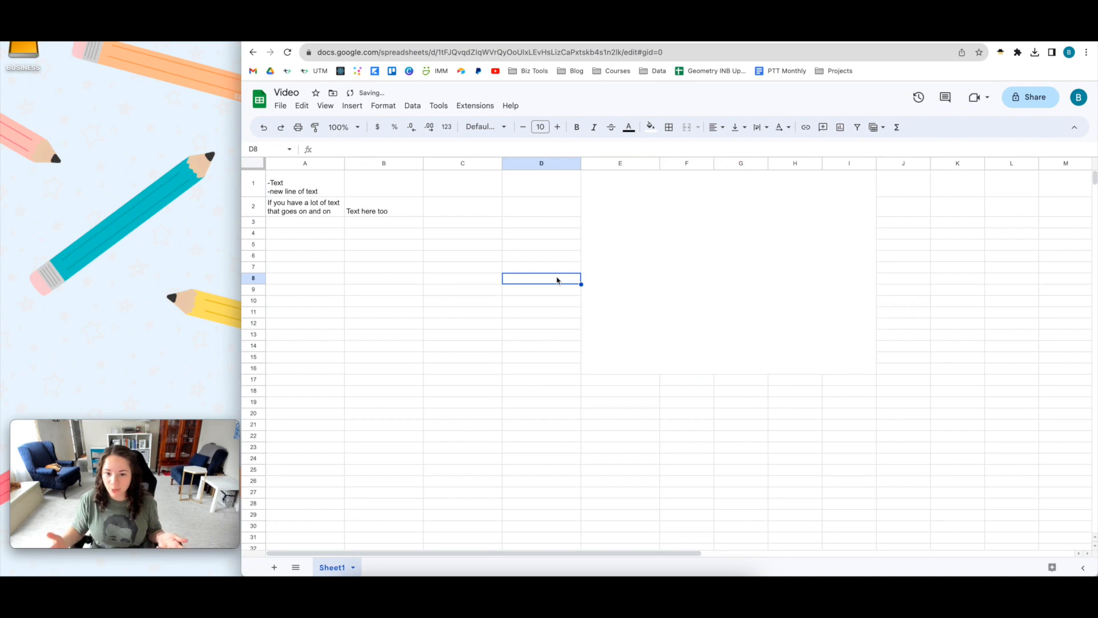
key("ctrl+z")
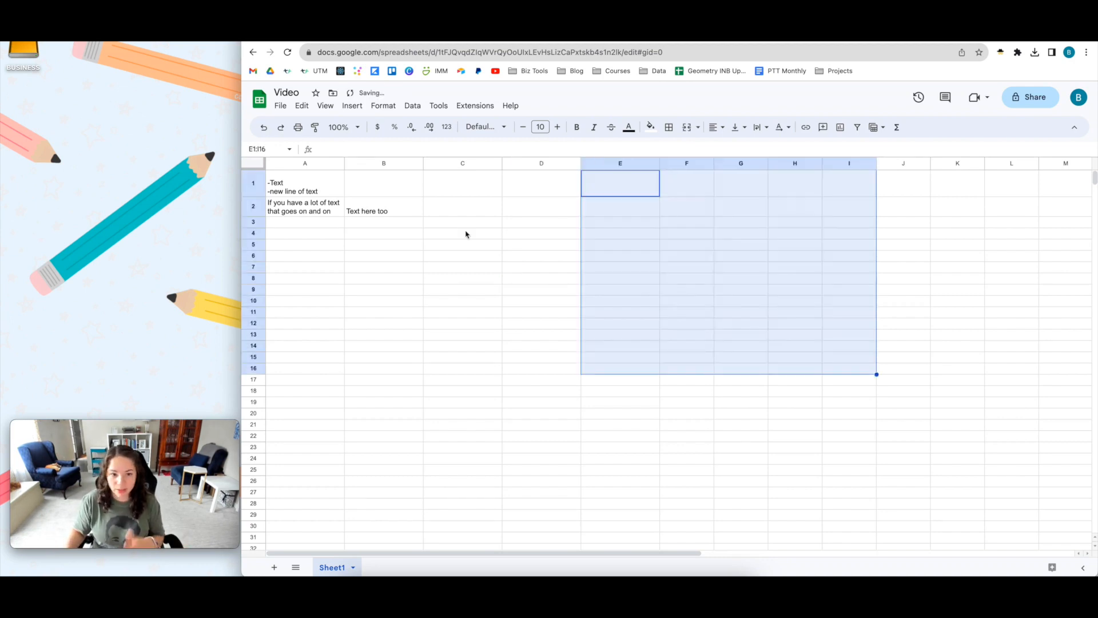
left_click(339, 191)
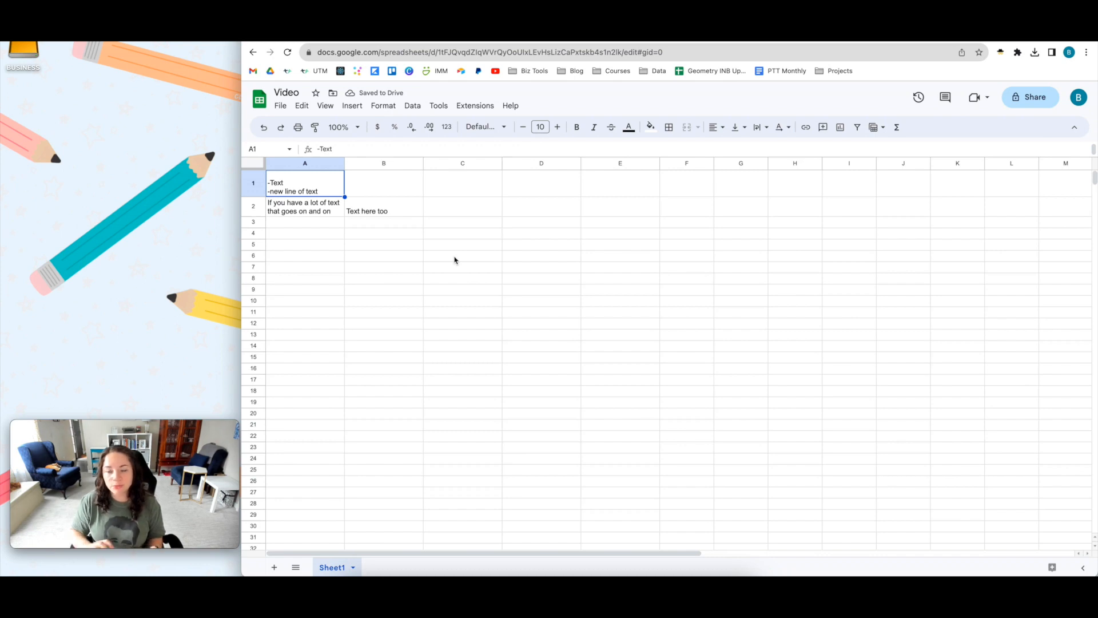
left_click_drag(475, 192, 517, 215)
left_click(517, 215)
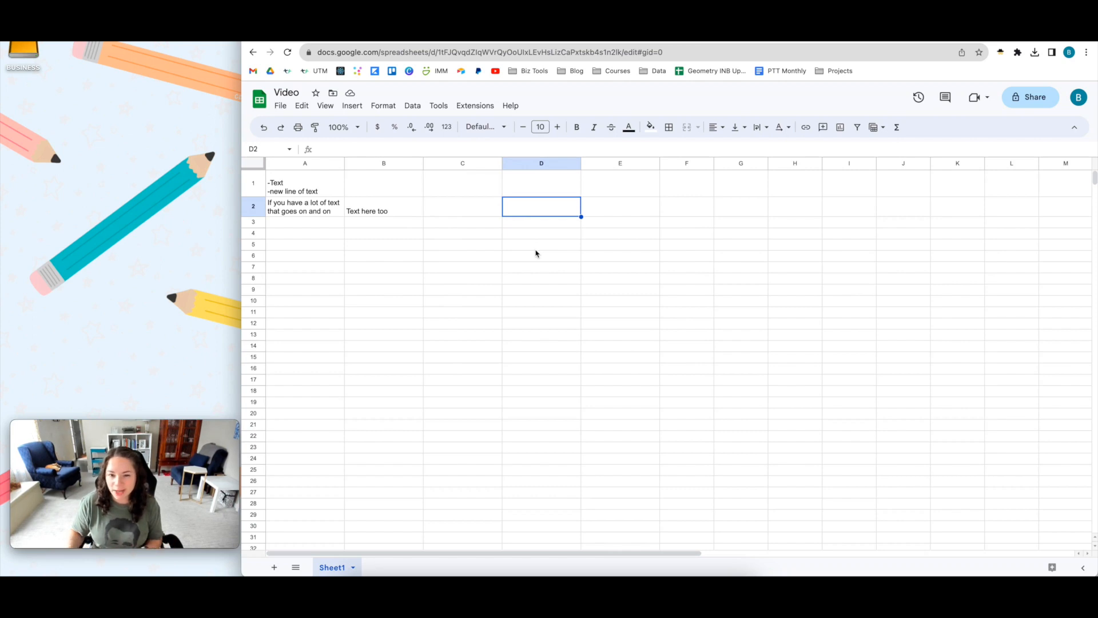
Step: Set the vertical alignment of cell A1 to top
key("ctrl+Home")
left_click(716, 127)
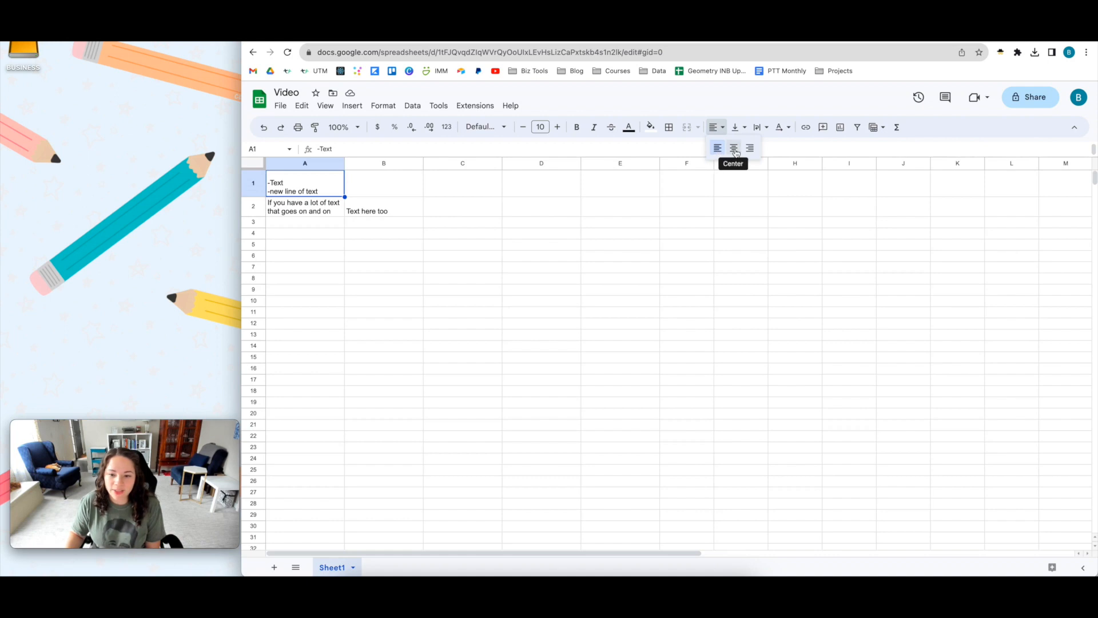
left_click(746, 131)
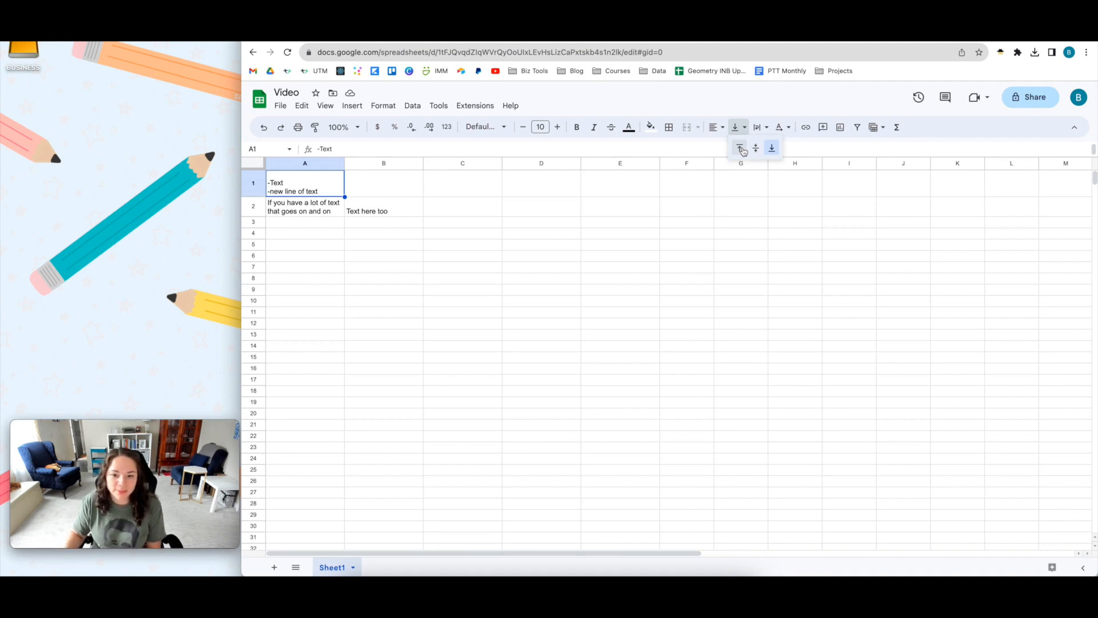
left_click(742, 150)
left_click(410, 188)
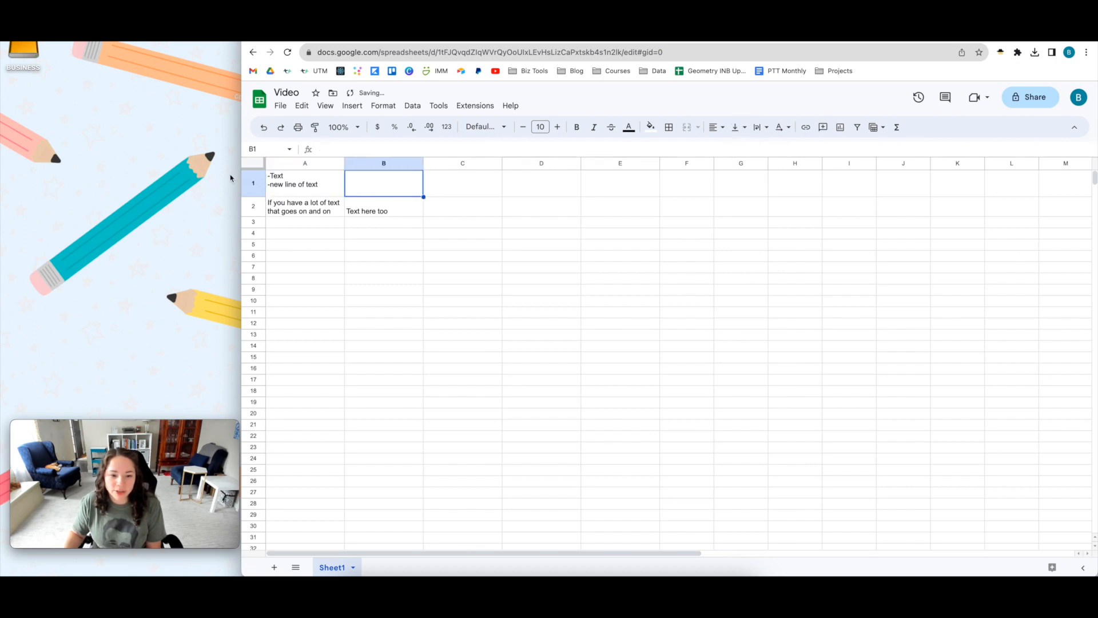
Step: Set the vertical alignment of every cell in the sheet to top
left_click(255, 164)
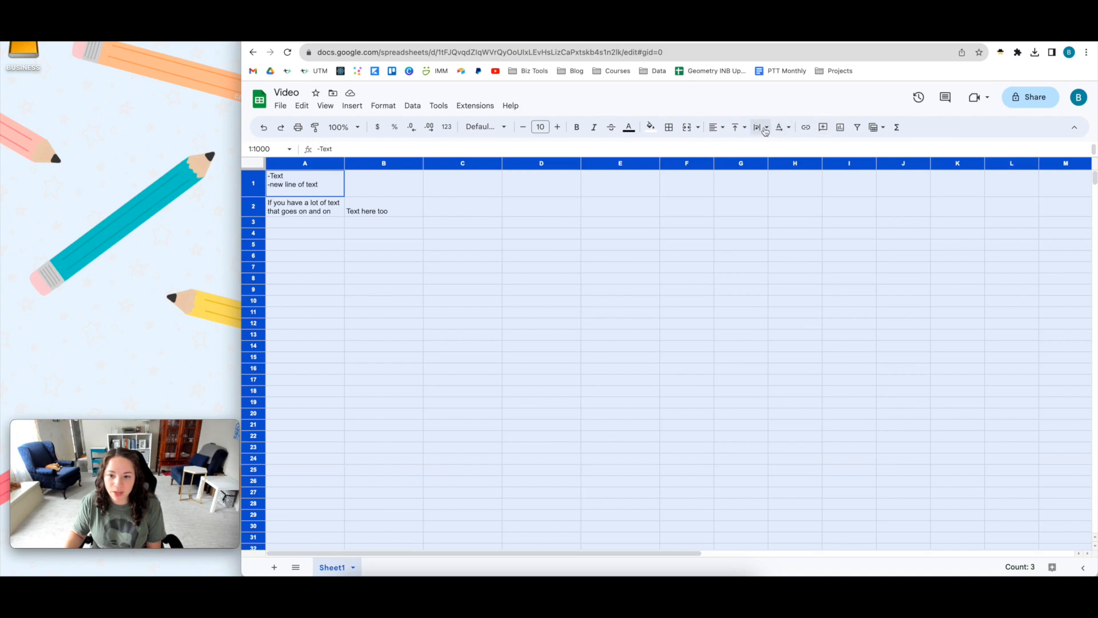
left_click(738, 128)
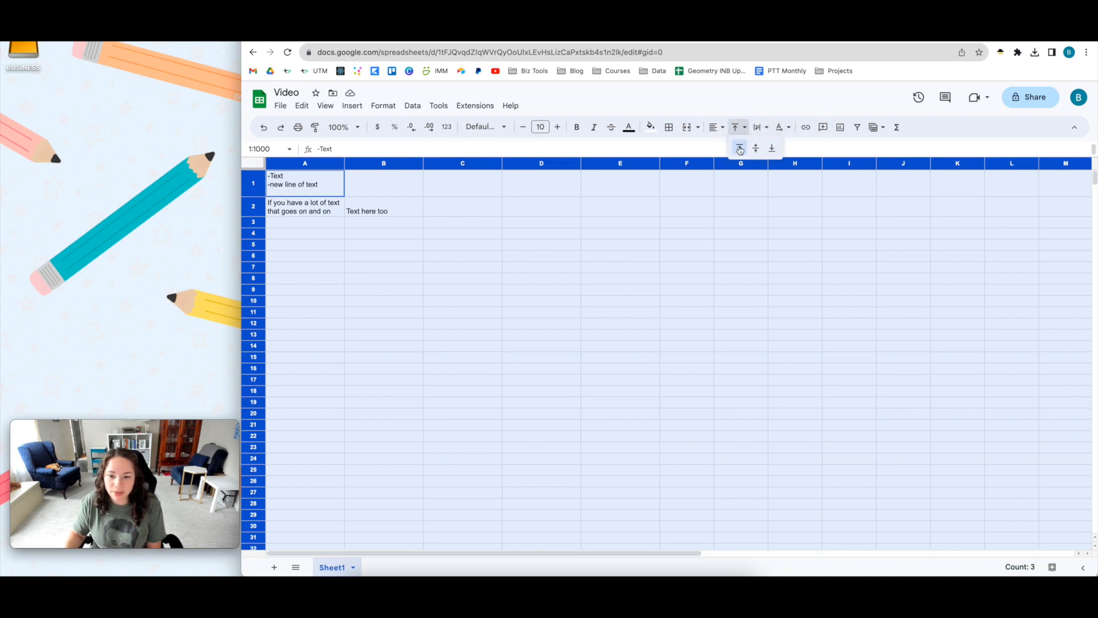
left_click(740, 147)
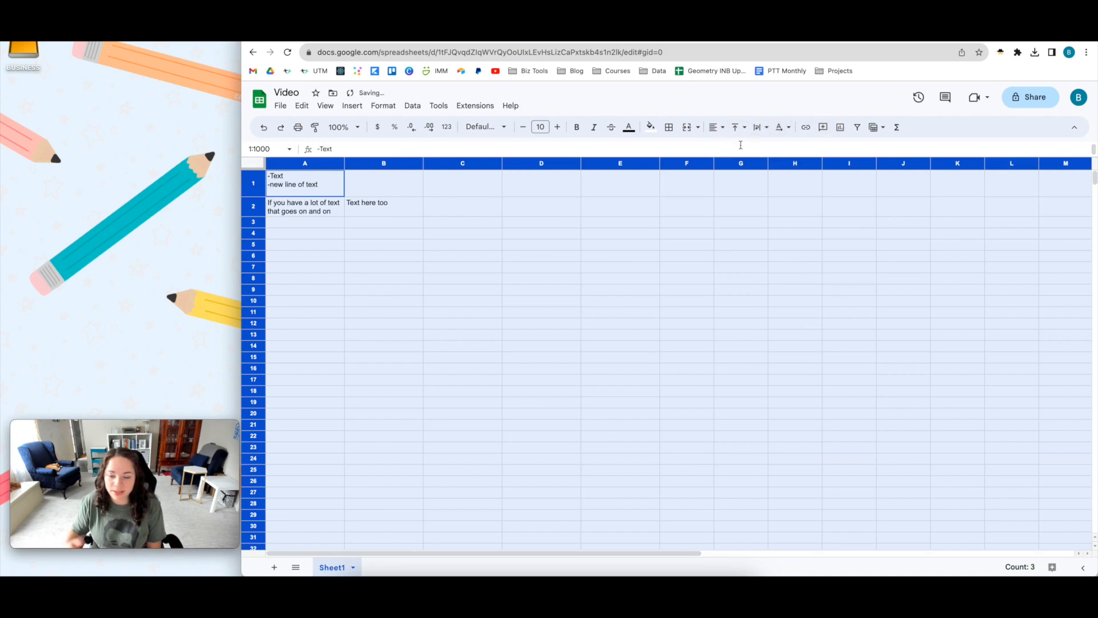
left_click(401, 211)
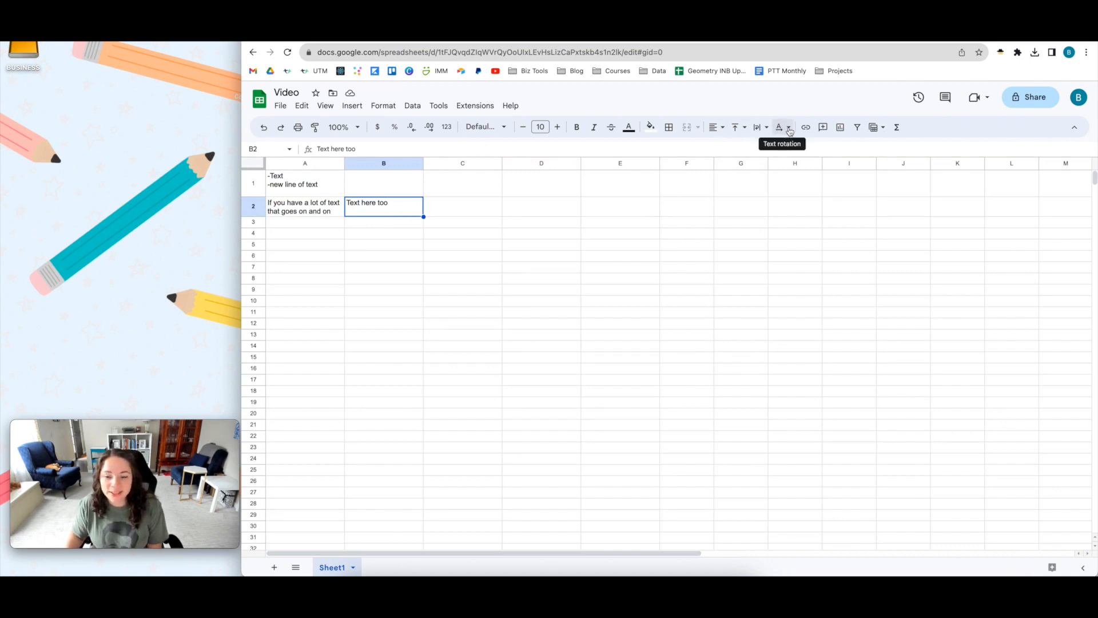
Step: Clear the text in A1:B2 and enter Date in each of the cells A2, A3 and A4
left_click_drag(314, 186, 379, 213)
key("Delete")
left_click(294, 203)
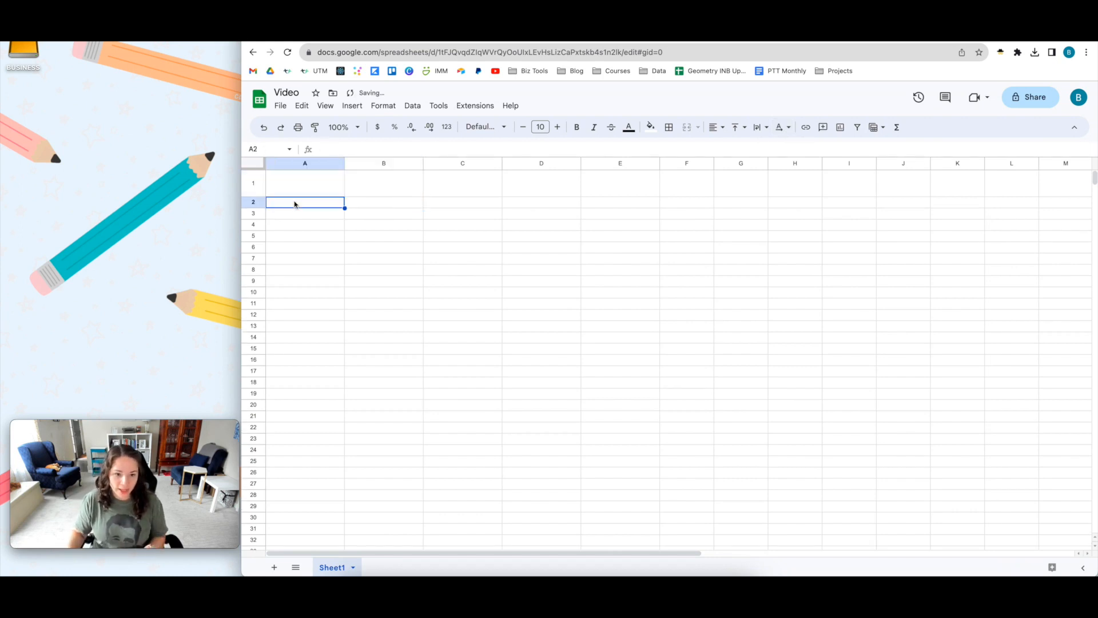
type("Date")
key("Return")
type("Date")
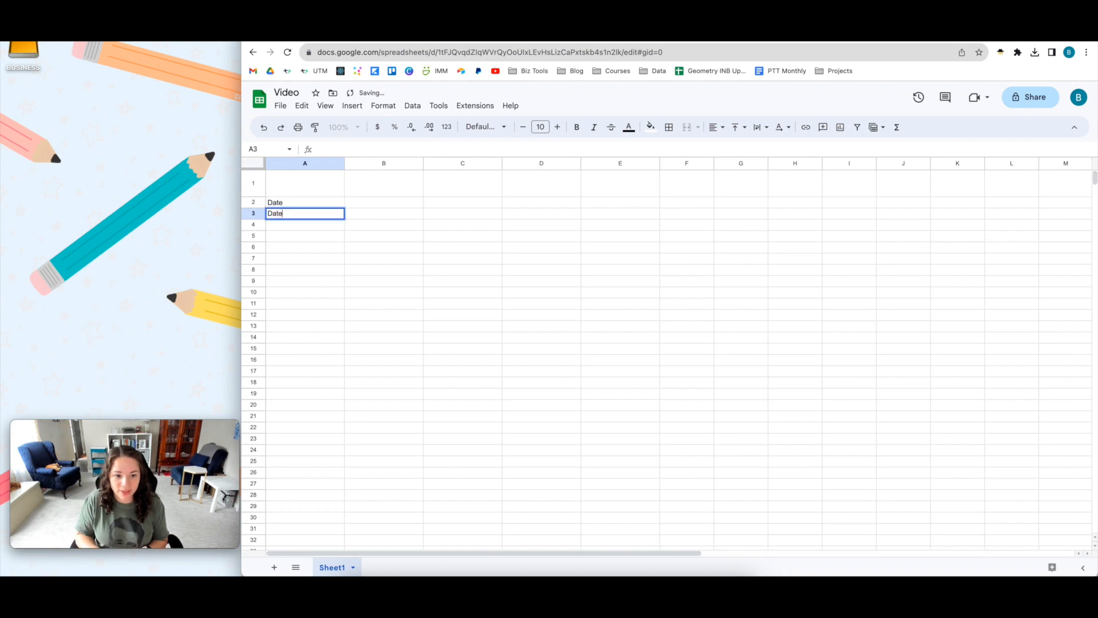
key("Return")
type("Date")
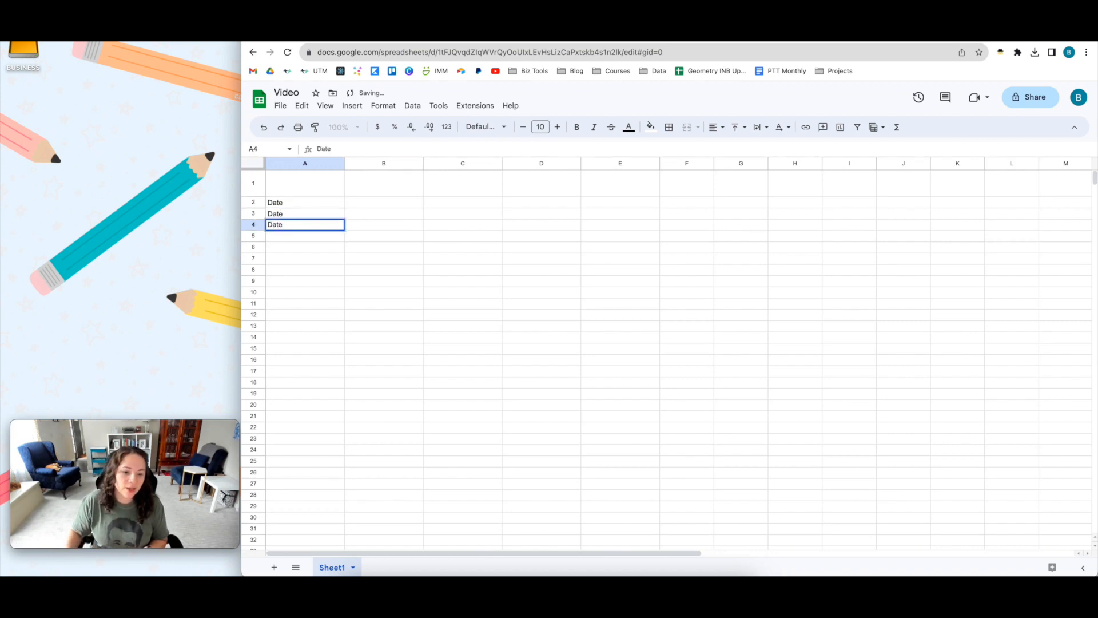
Step: Rotate the text in A2:A4 upward so it reads vertically from bottom to top
left_click_drag(297, 203, 300, 223)
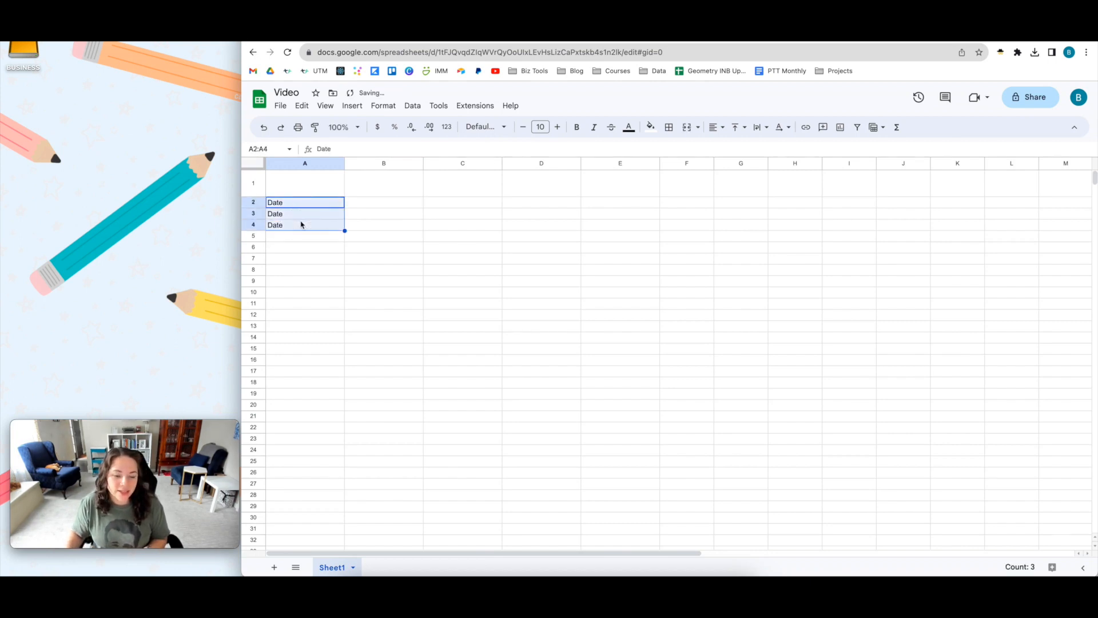
left_click(787, 129)
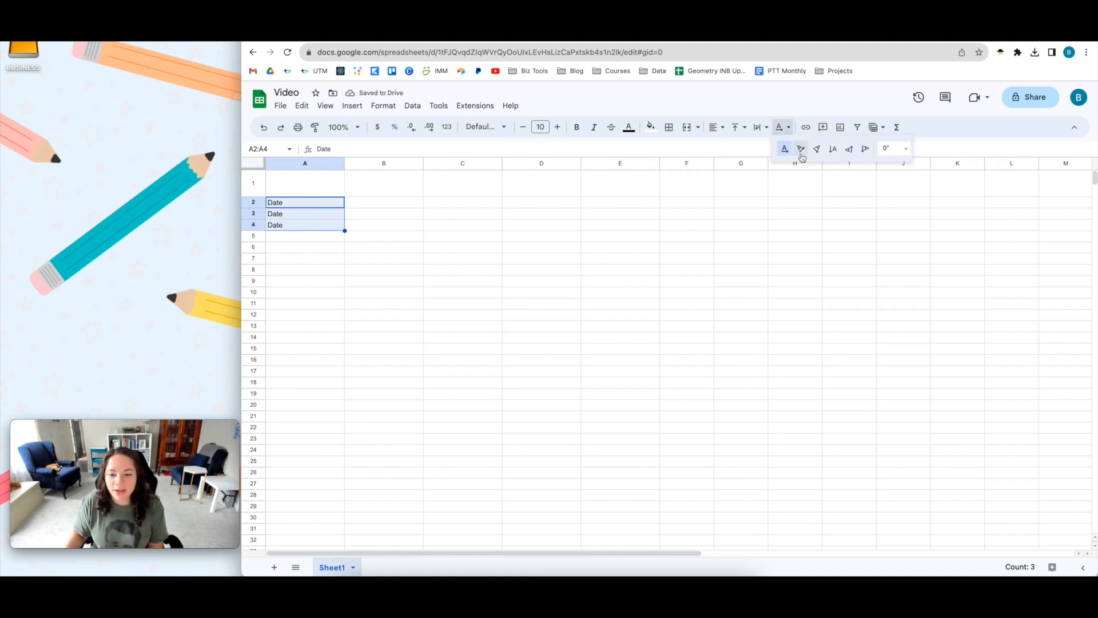
left_click(848, 150)
left_click(297, 204)
left_click(301, 228)
left_click(302, 204)
left_click_drag(311, 214, 330, 235)
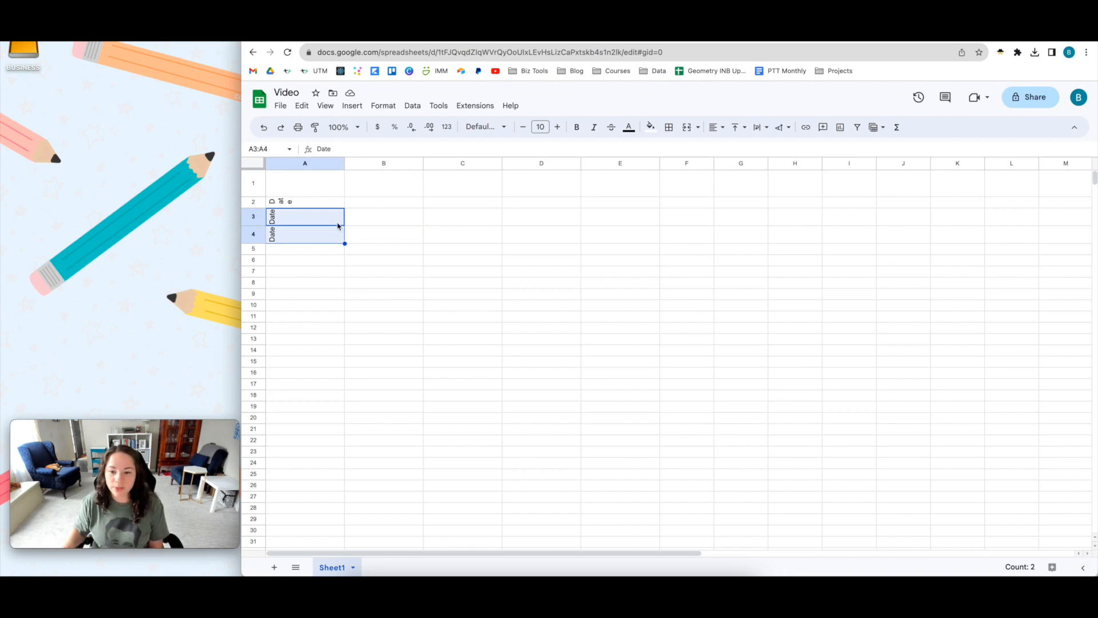
Step: Resize row 2 using the Fit to data option
left_click(309, 205)
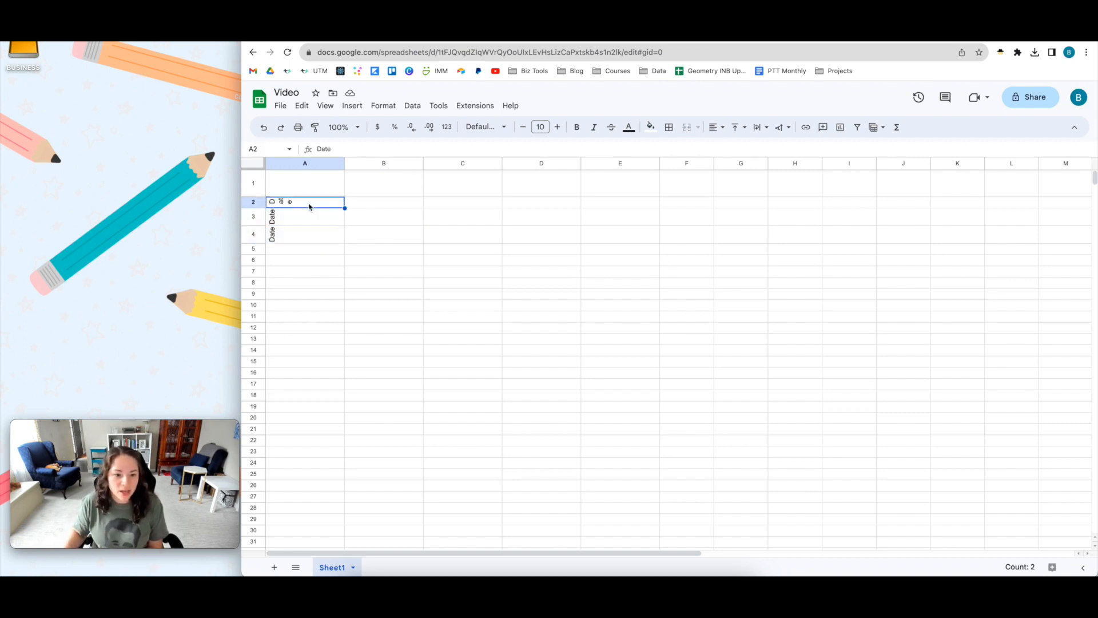
right_click(255, 203)
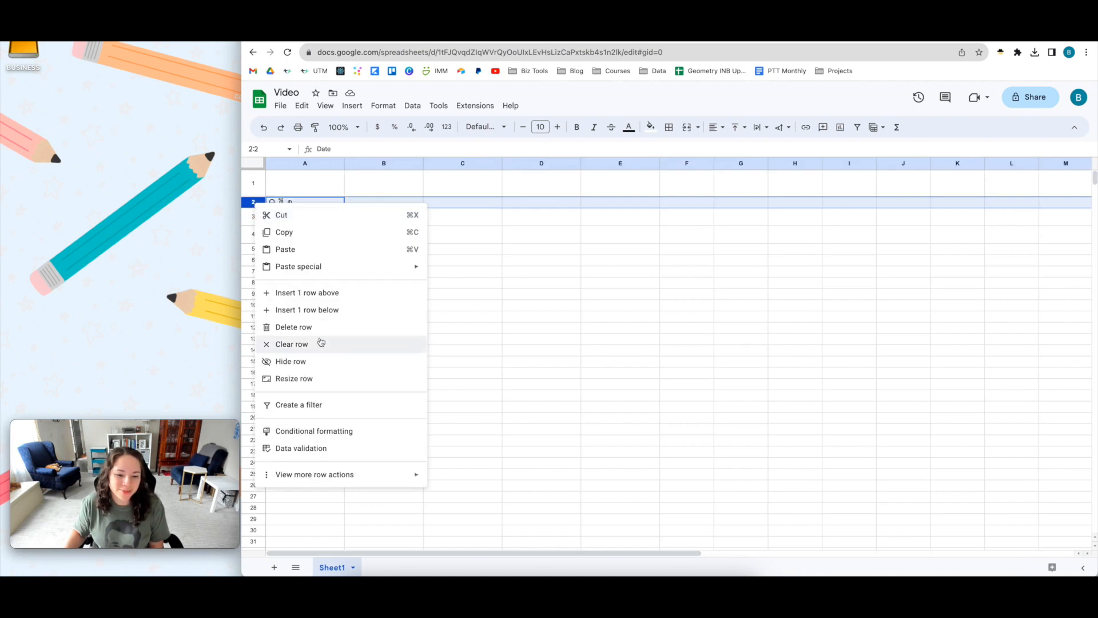
left_click(343, 378)
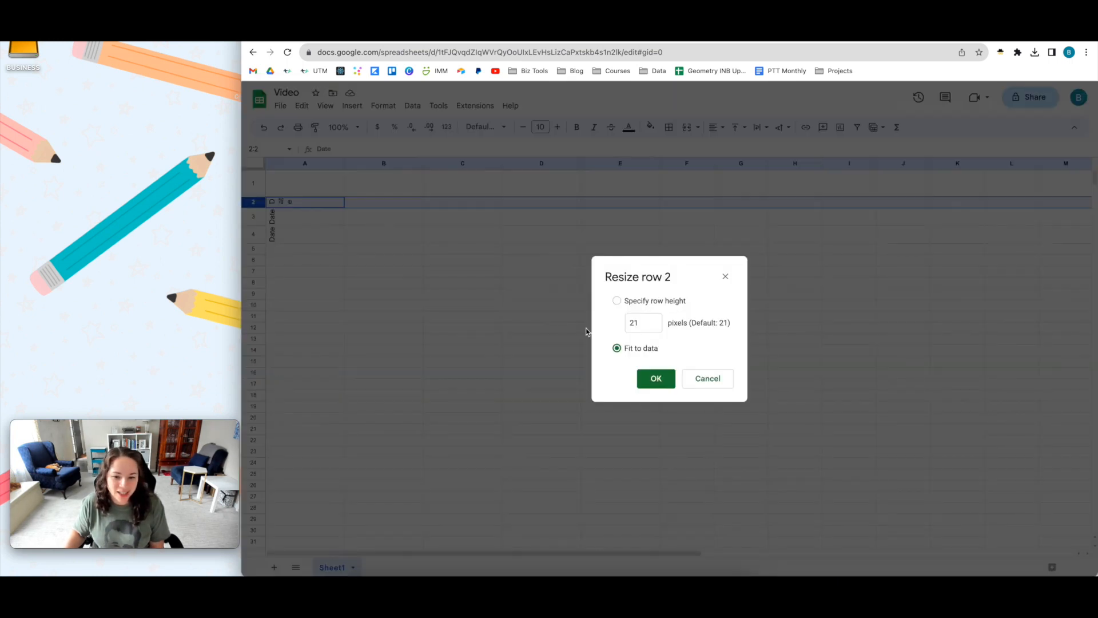
left_click(651, 302)
left_click(645, 348)
left_click(656, 379)
Step: Set the vertical alignment of A2:A4 to middle and switch it to bottom
left_click_drag(252, 207, 323, 259)
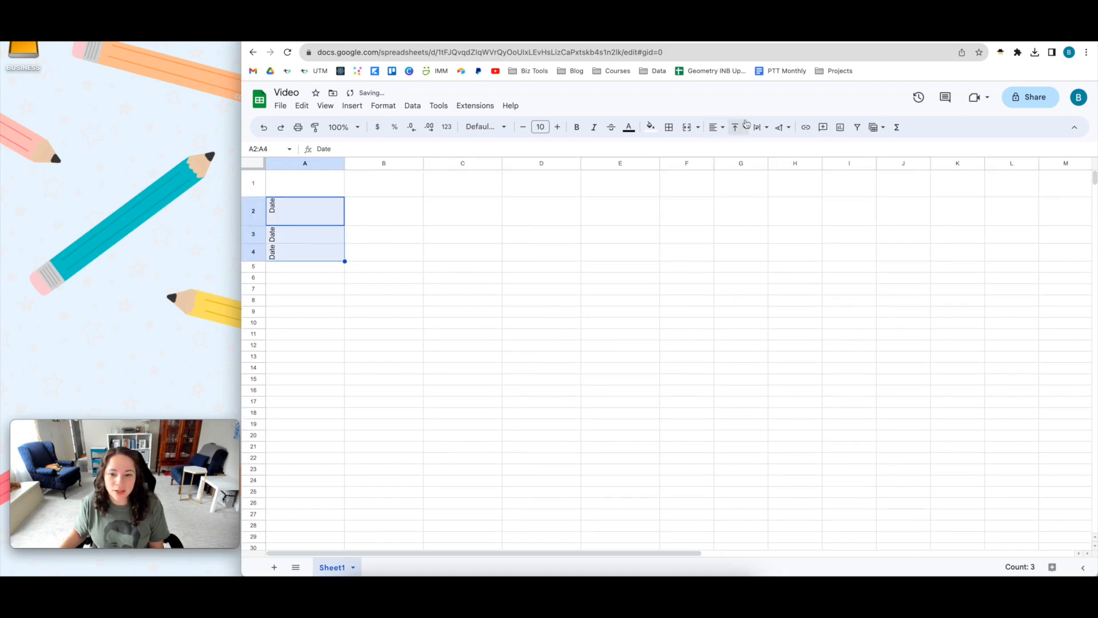
left_click(743, 128)
left_click(756, 148)
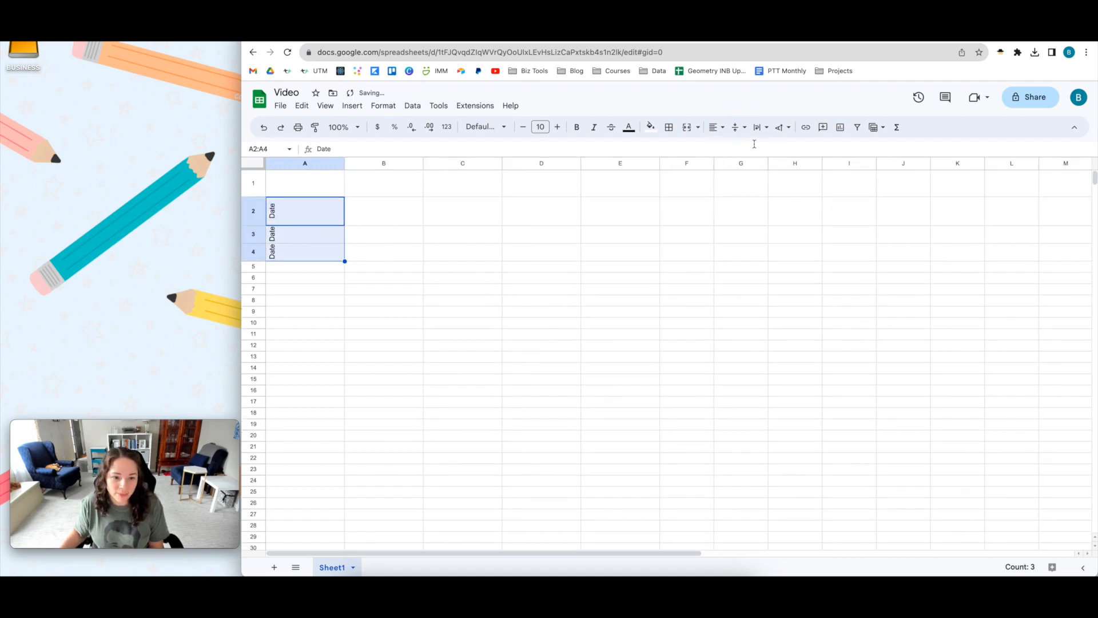
left_click(742, 128)
left_click(770, 149)
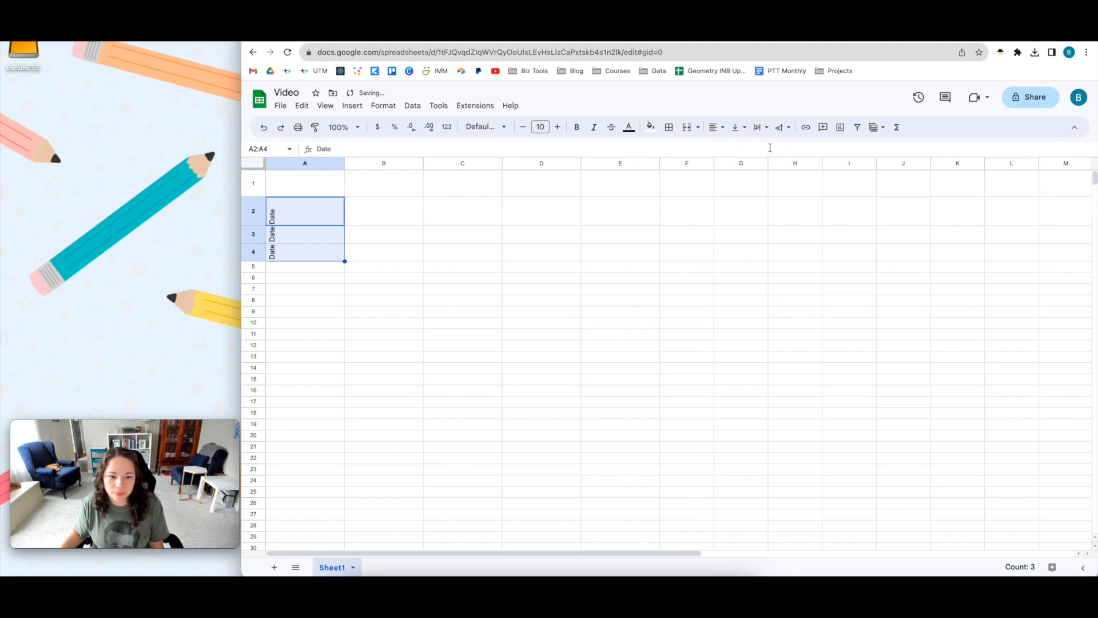
Step: Center the text in A2:A4 horizontally and set its vertical alignment to middle
left_click(717, 127)
left_click(730, 148)
left_click(742, 127)
left_click(756, 149)
left_click(721, 214)
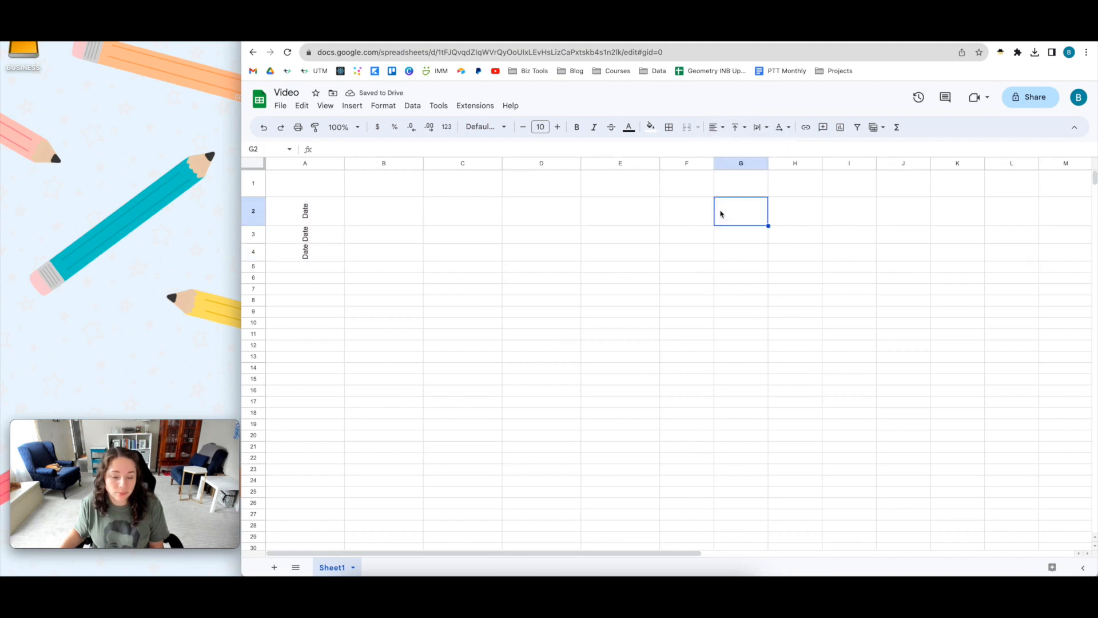
Step: Enter Link 1 and Link 2 on two separate lines inside cell E1
left_click(337, 217)
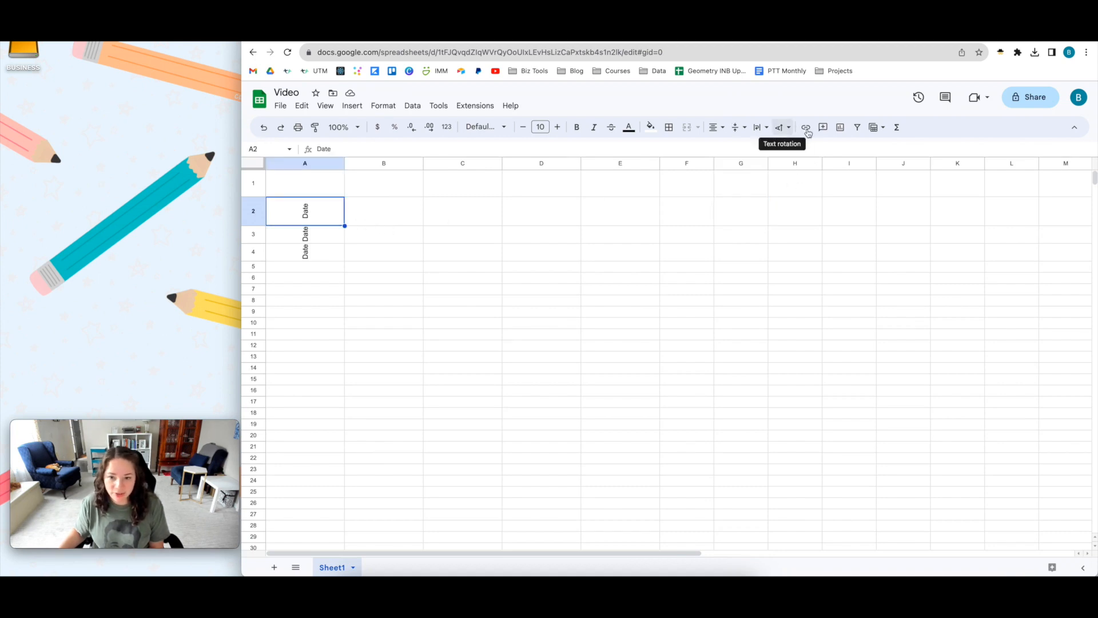
key("Up")
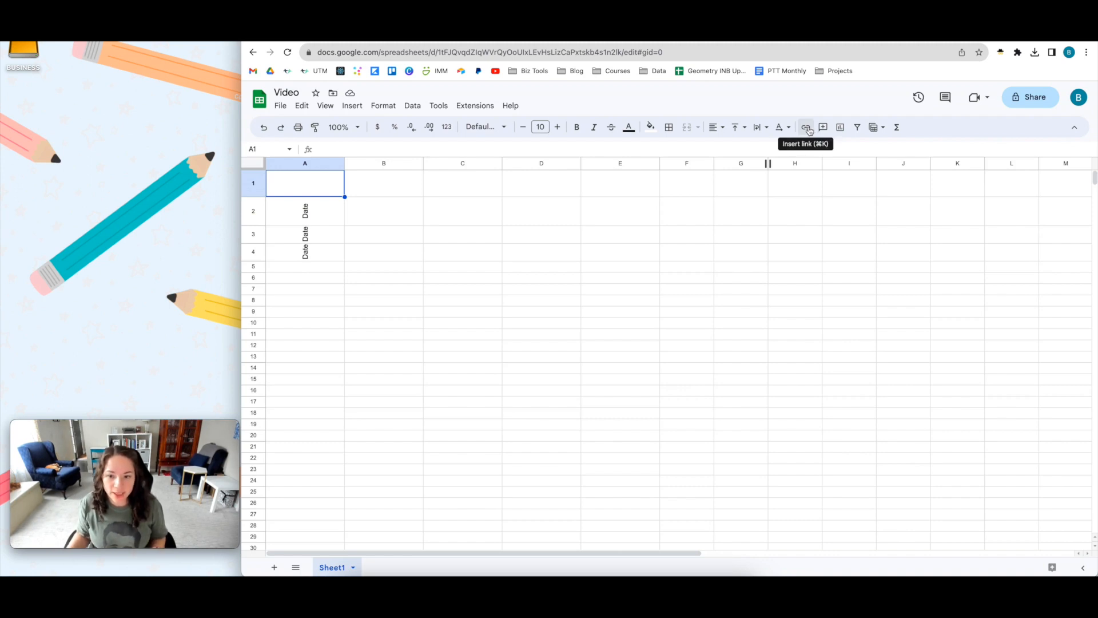
left_click(634, 189)
key("Return")
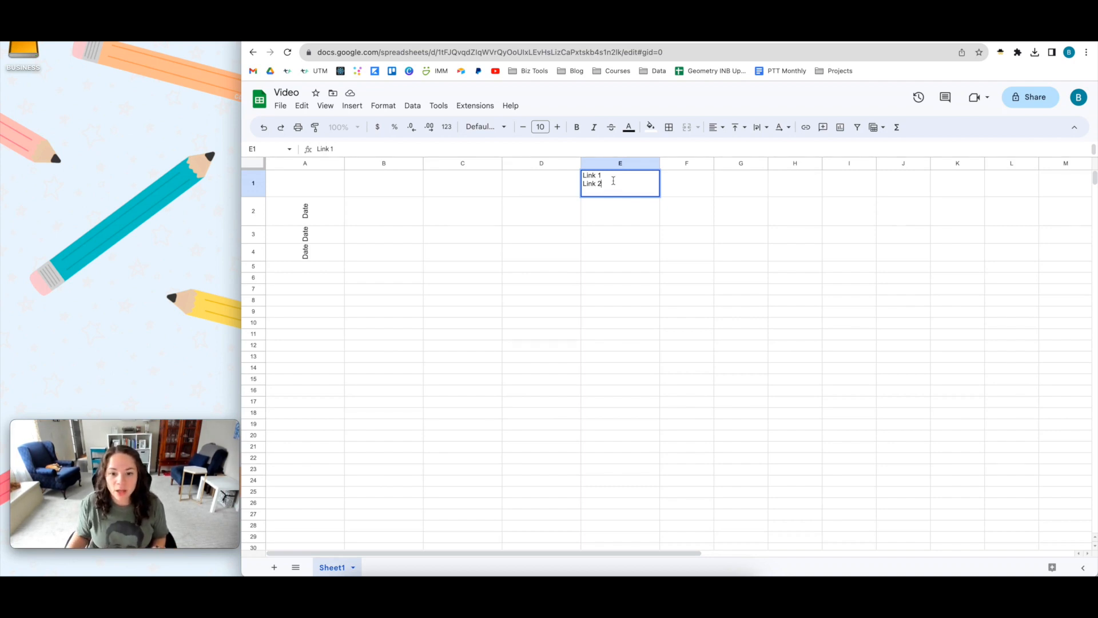
Step: Link only the text Link 1 in cell E1 to the BTS To-Do List Listing document
left_click_drag(603, 176, 581, 174)
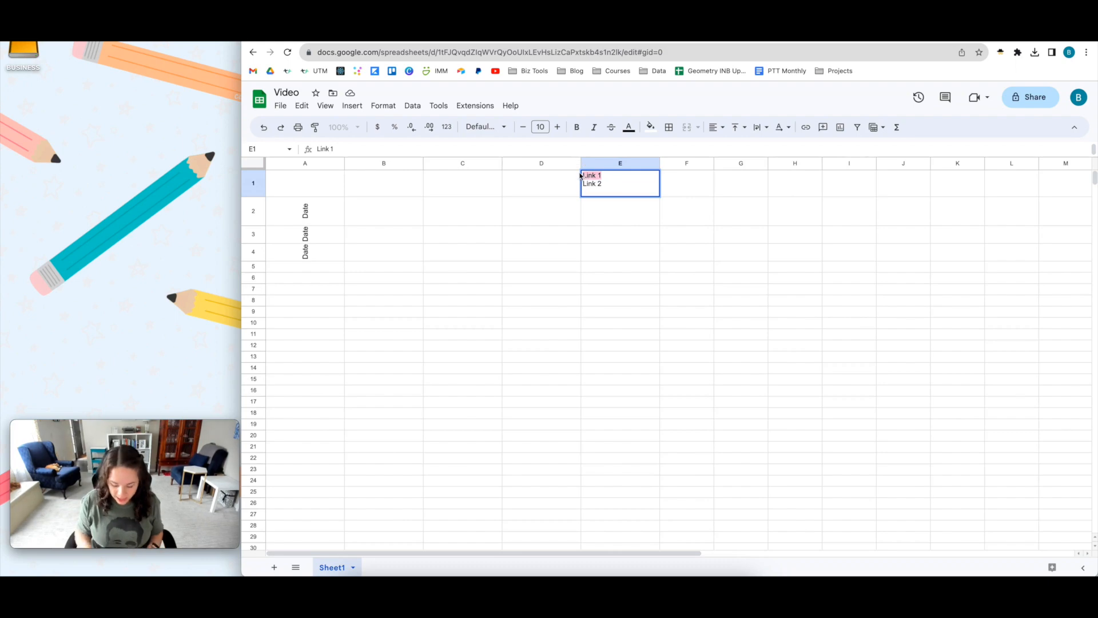
left_click(806, 128)
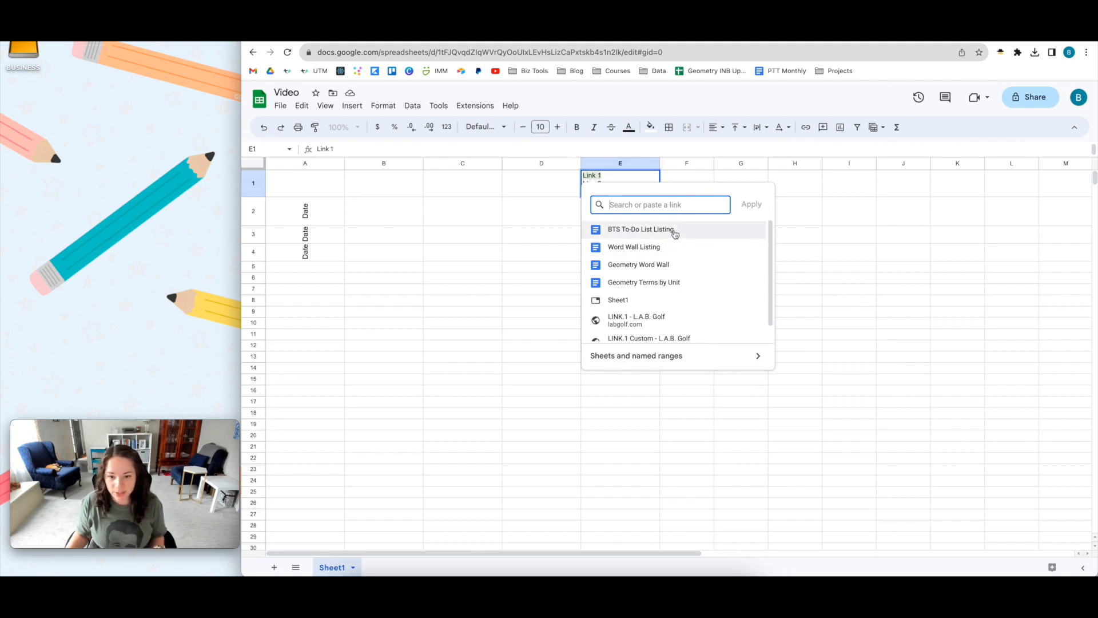
left_click(676, 229)
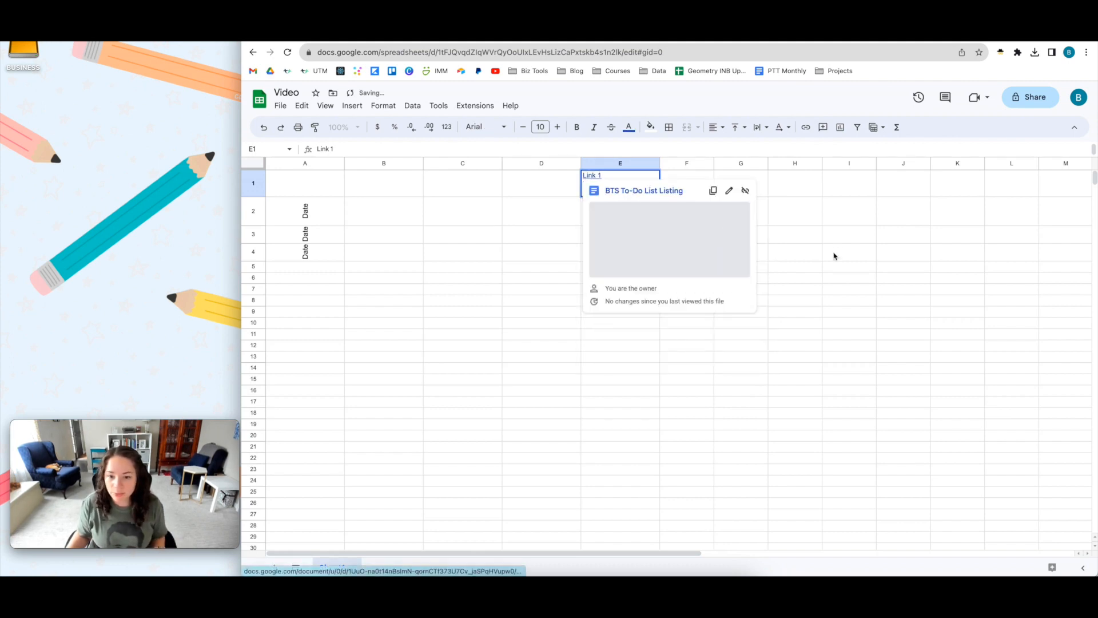
left_click(858, 284)
Step: Link only the text Link 2 in cell E1 to the SSCC Checklist 2 document and preview the cell's links
left_click(610, 187)
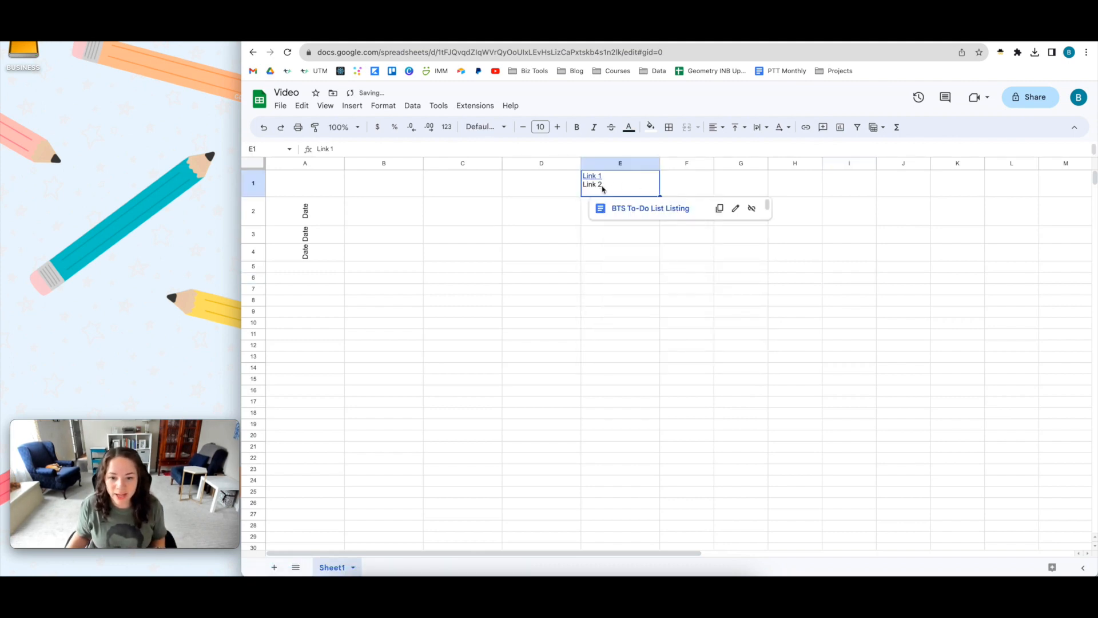
double_click(605, 186)
left_click_drag(605, 186, 585, 187)
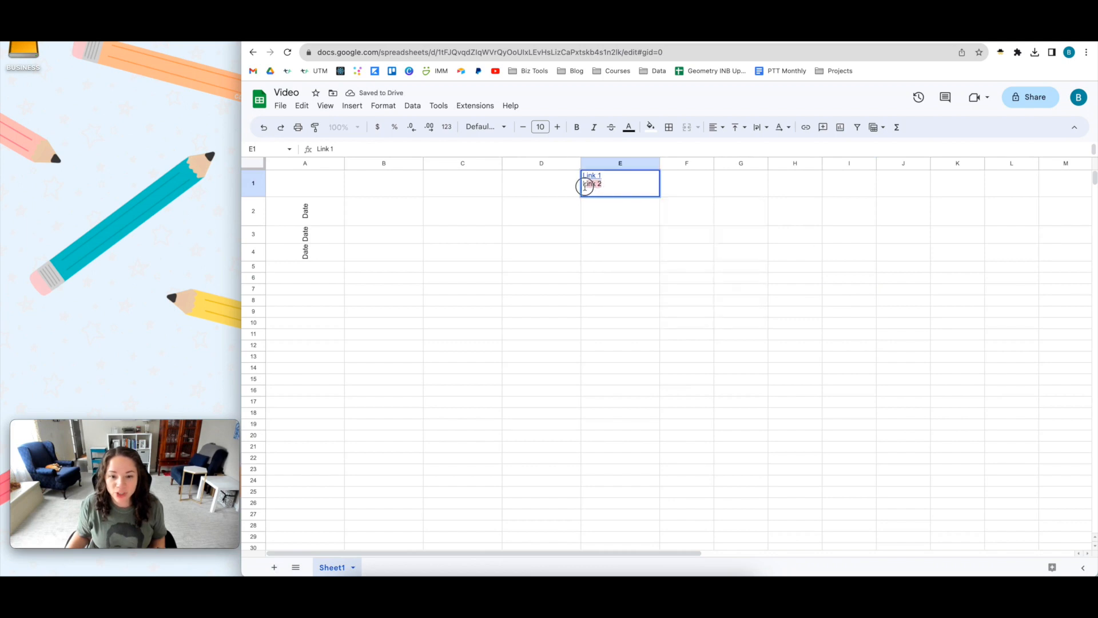
left_click(806, 128)
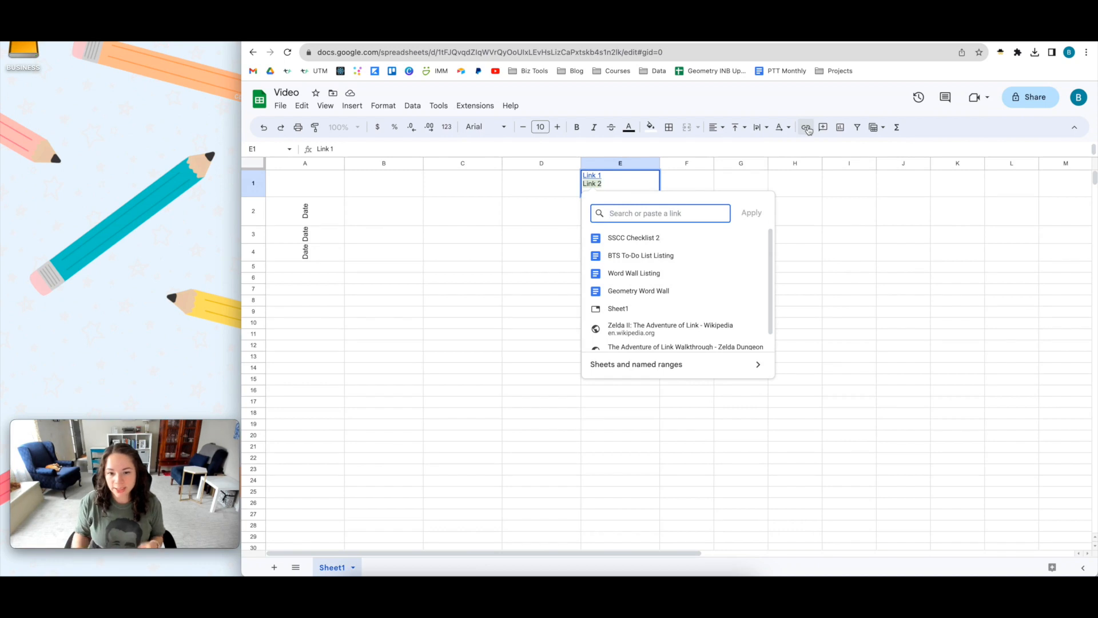
left_click(634, 238)
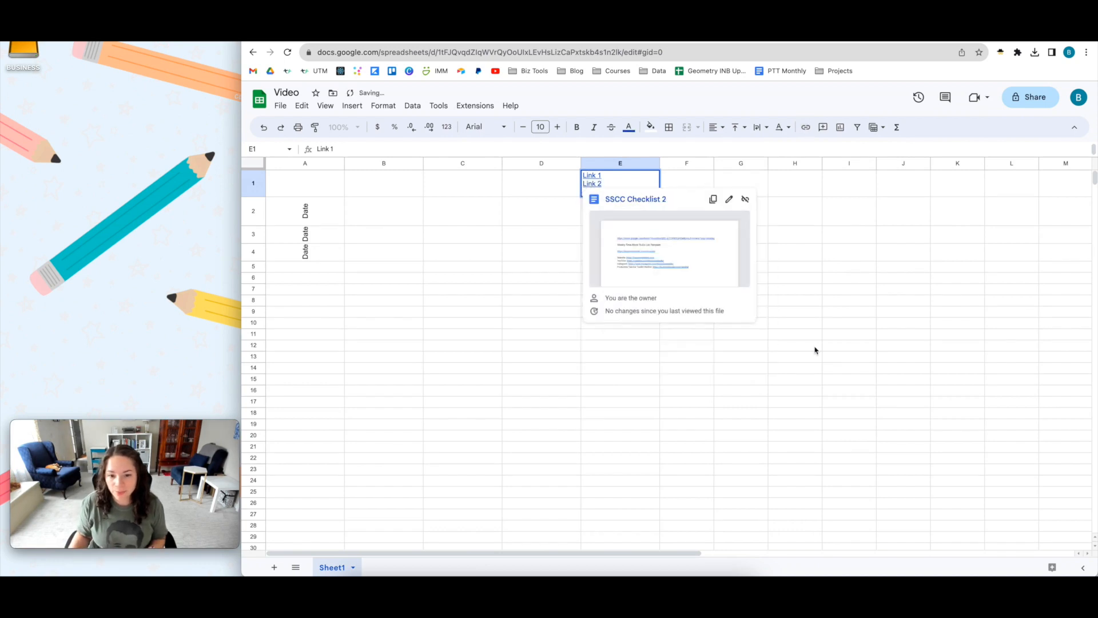
left_click(813, 346)
left_click(597, 181)
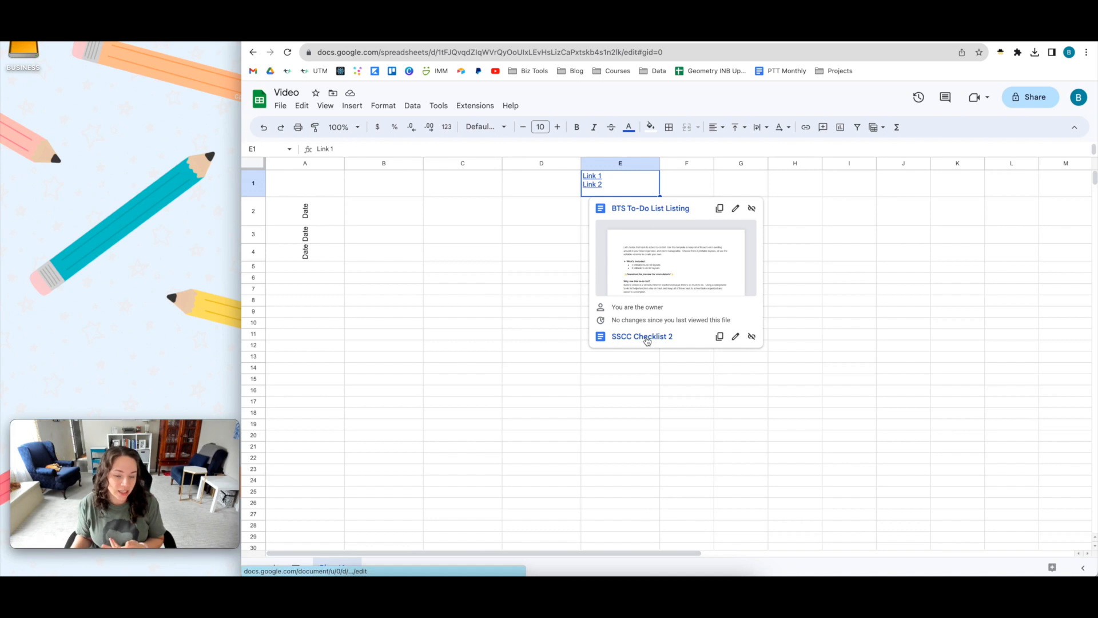
left_click(729, 394)
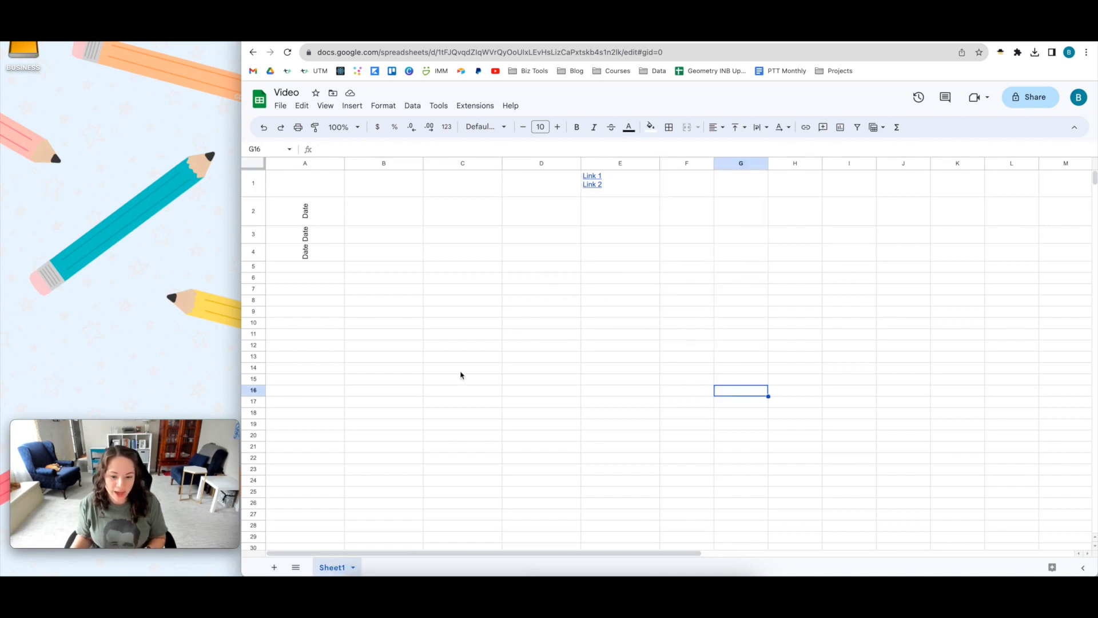
Step: Add a second sheet to the spreadsheet and return to Sheet1
left_click(354, 568)
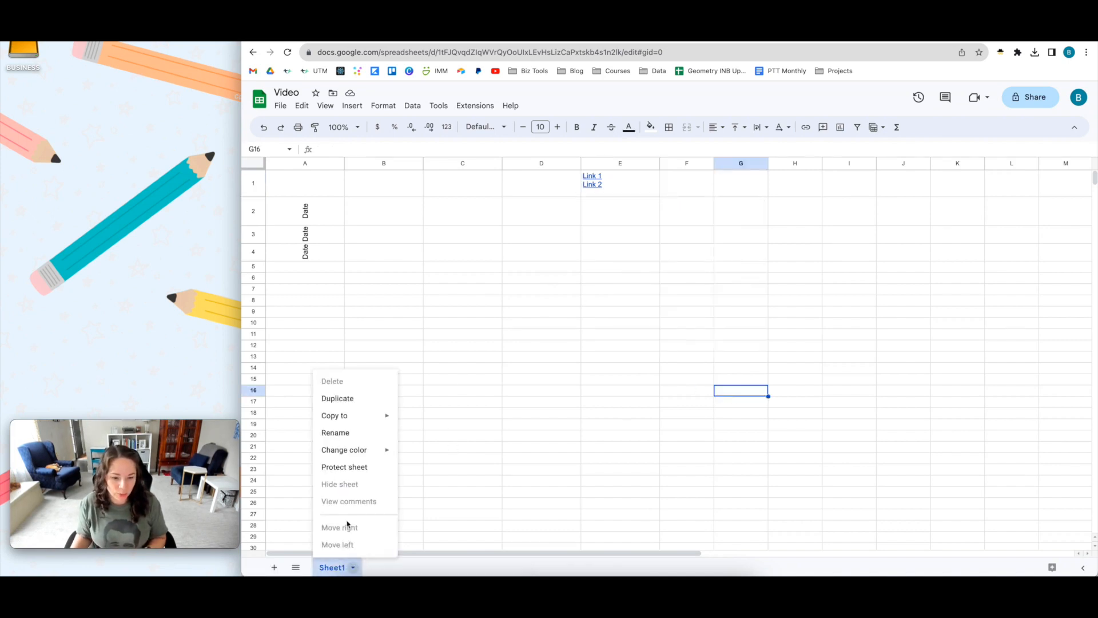
left_click(274, 568)
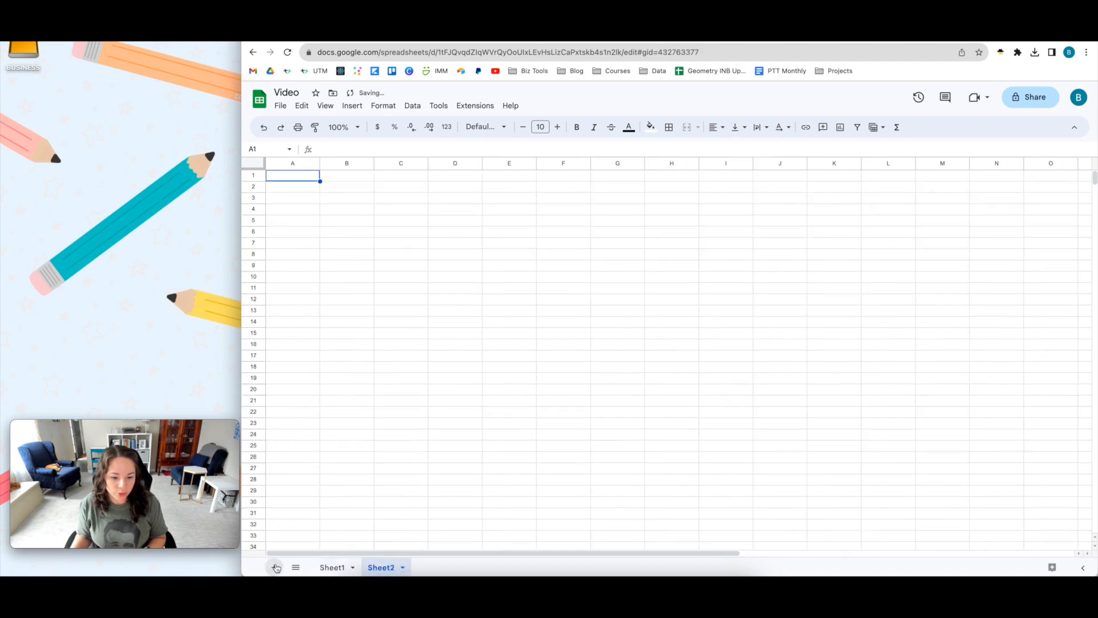
left_click(335, 567)
Step: Insert a link to Sheet2 in cell D2 of Sheet1
left_click(546, 218)
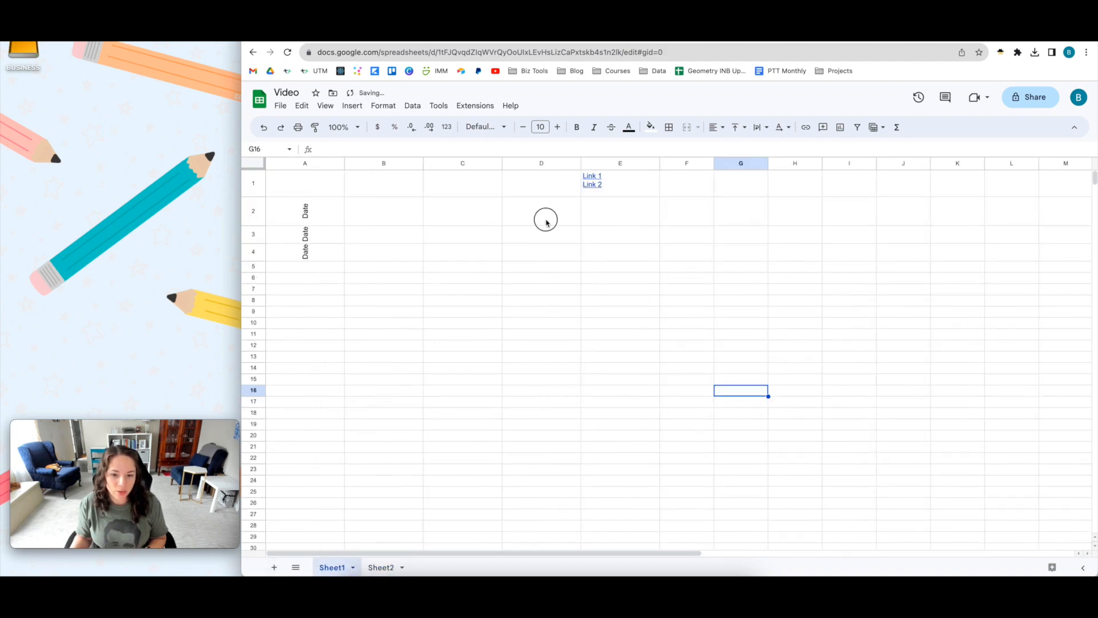
right_click(547, 218)
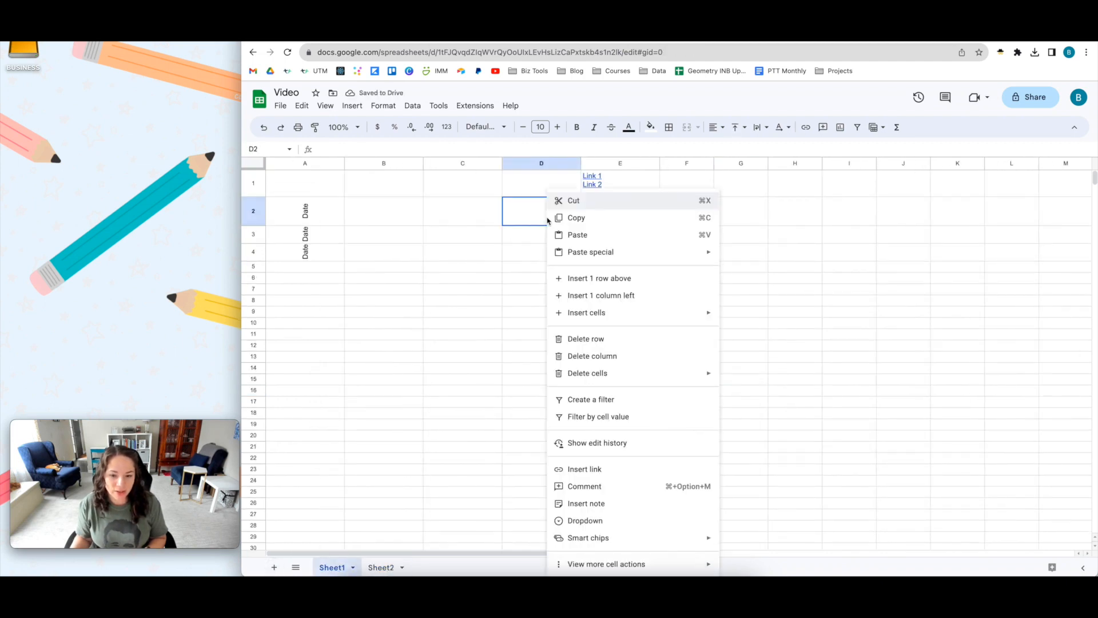
left_click(810, 131)
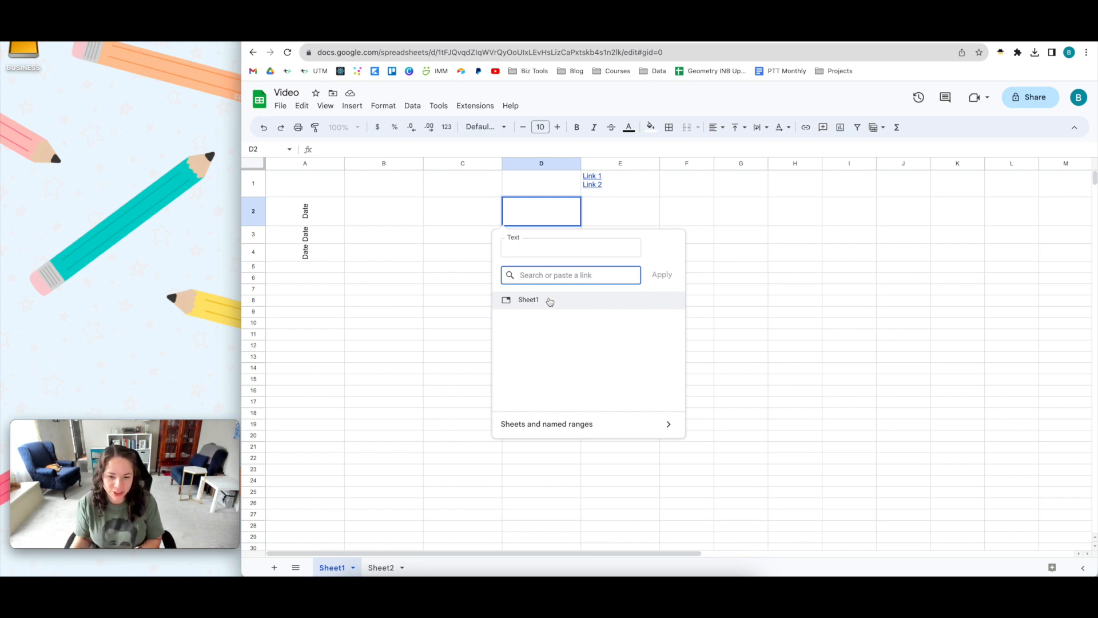
type("sheet")
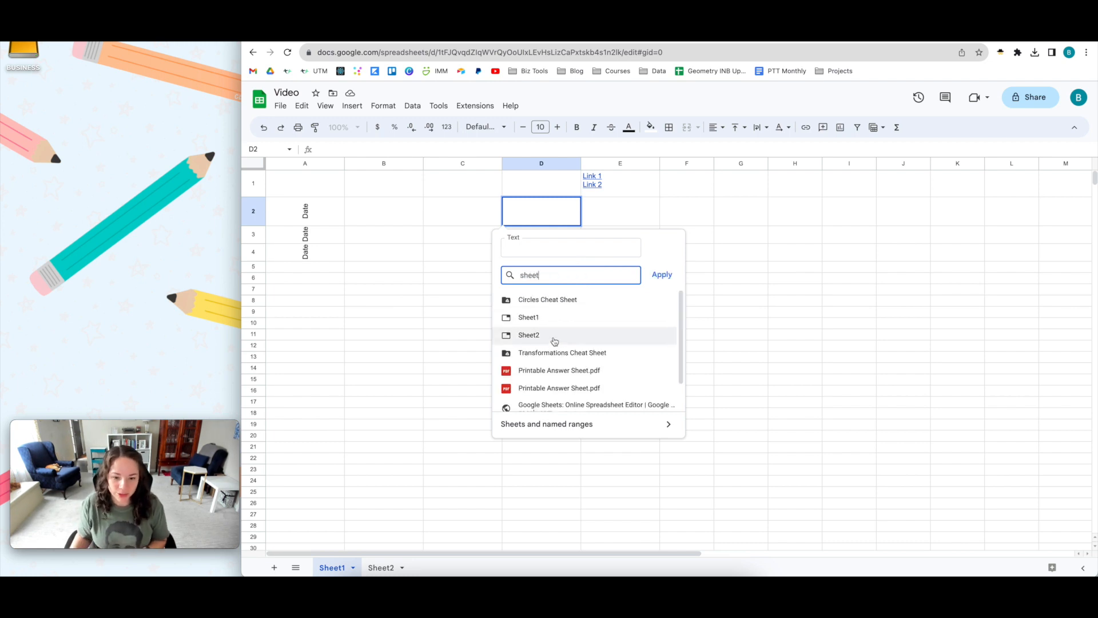
left_click(555, 340)
left_click(623, 306)
Step: Follow the Sheet2 link in cell D2, and switch back and forth between the two sheets, ending on Sheet1
left_click(518, 205)
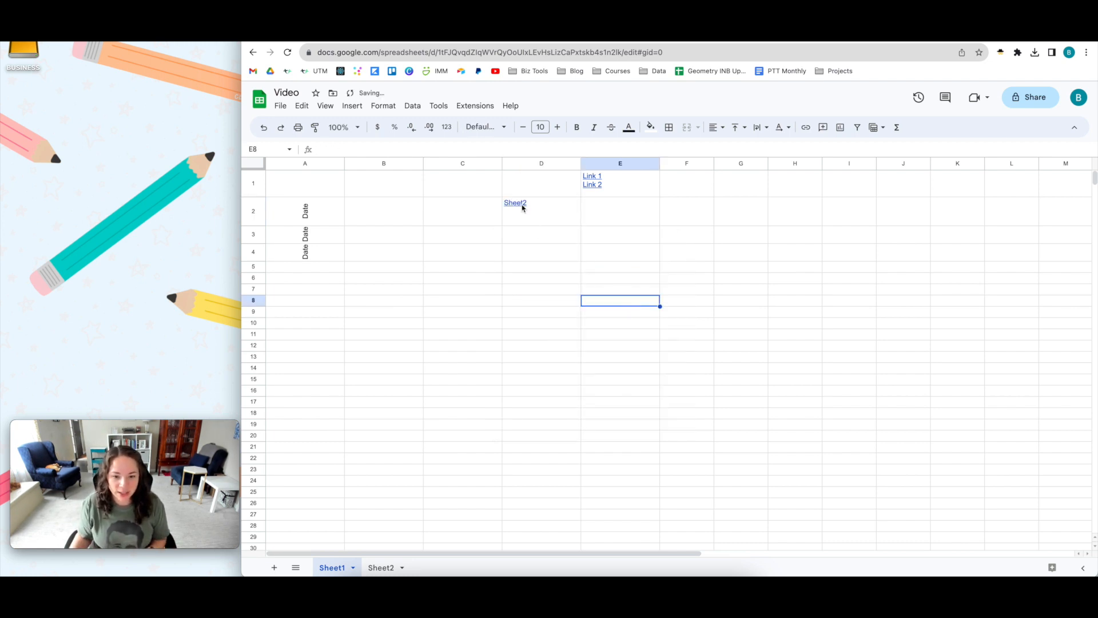
left_click(539, 239)
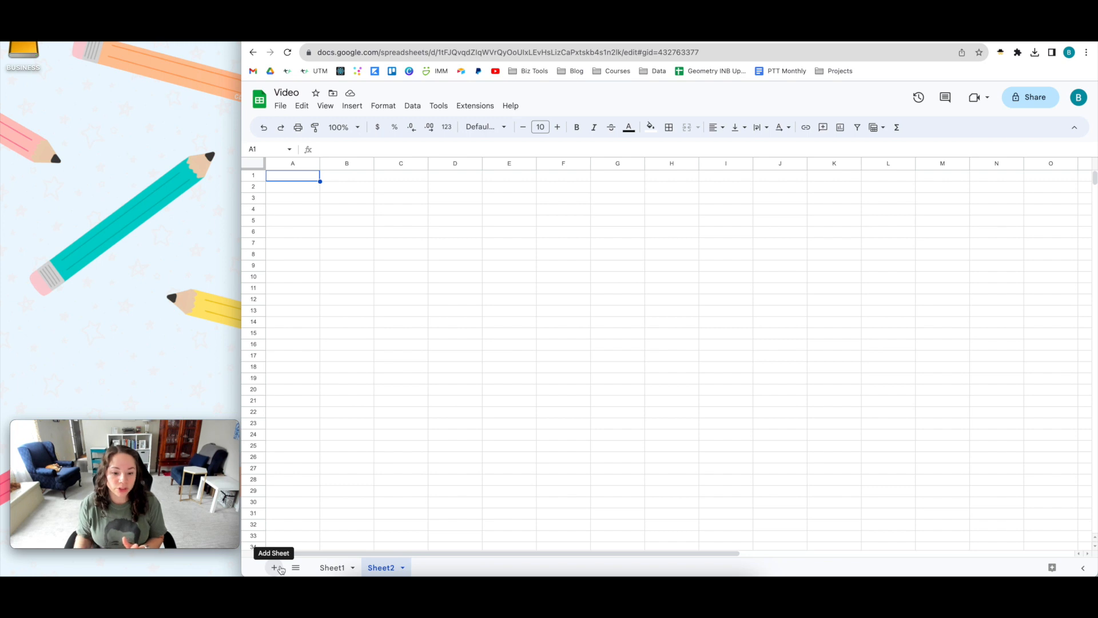
left_click(377, 569)
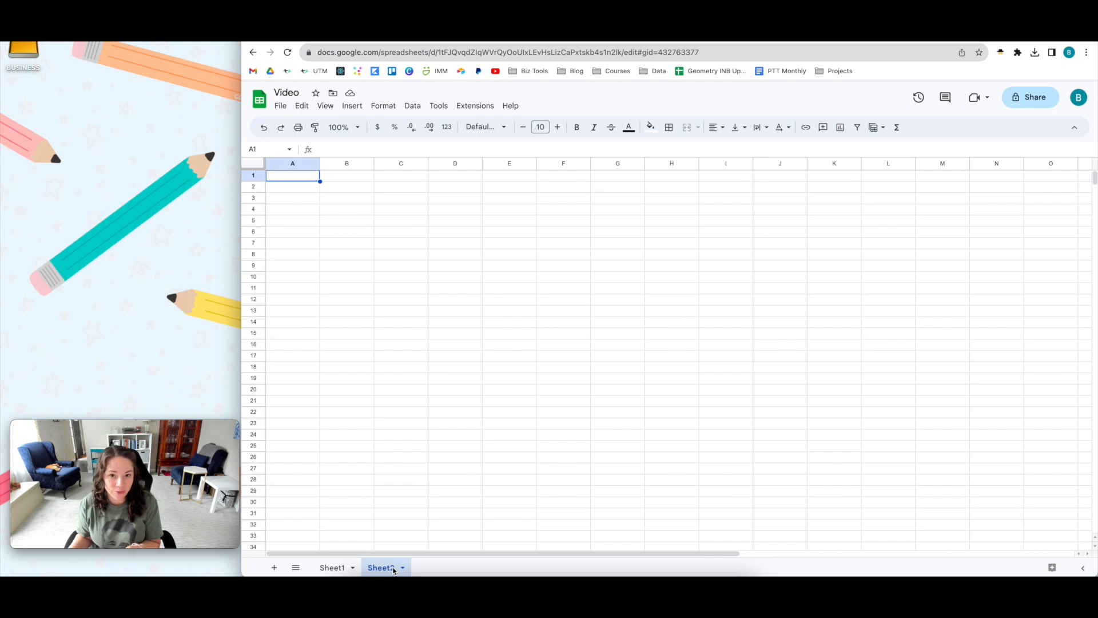
left_click(333, 568)
left_click(380, 568)
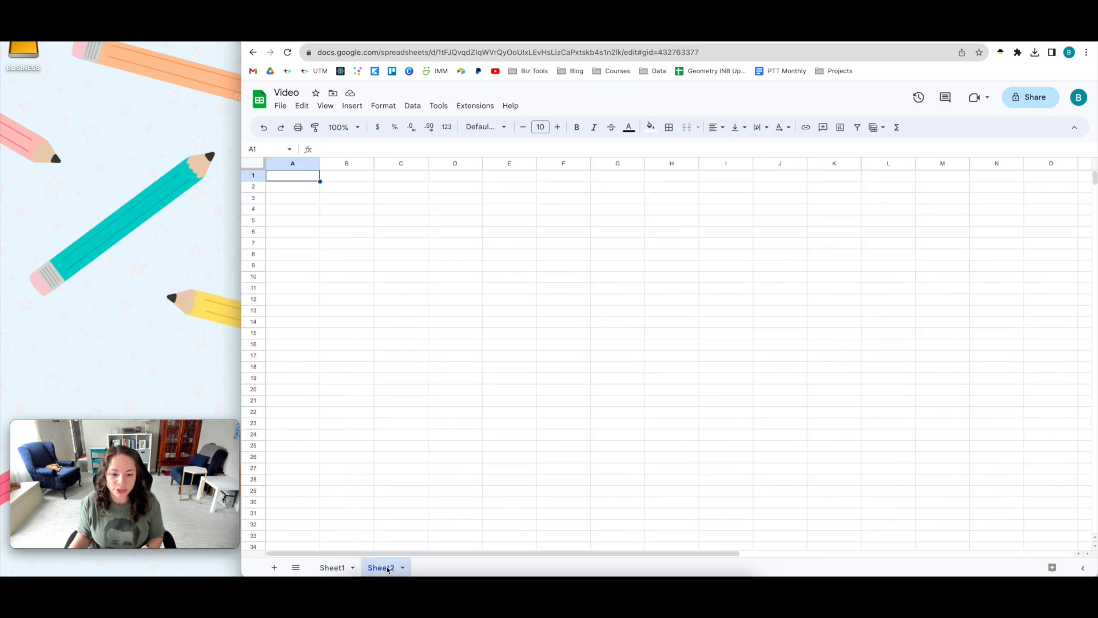
left_click(332, 567)
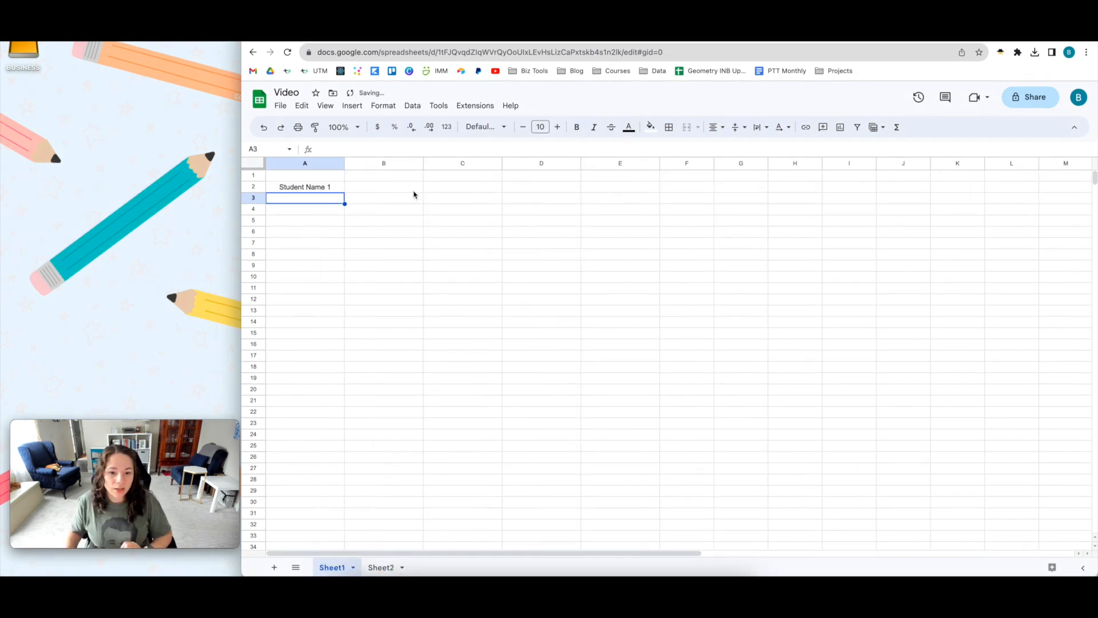
Step: Extend the Student Name 1 entry in A2 as a numbered series down to A28
left_click(337, 189)
left_click(344, 192)
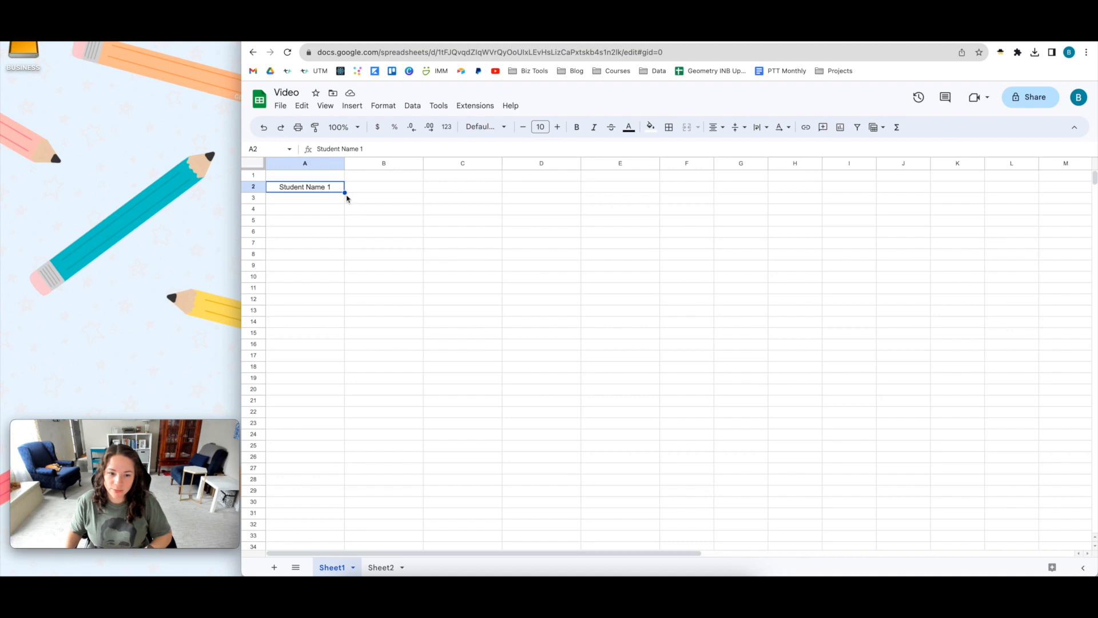
left_click_drag(344, 193, 333, 479)
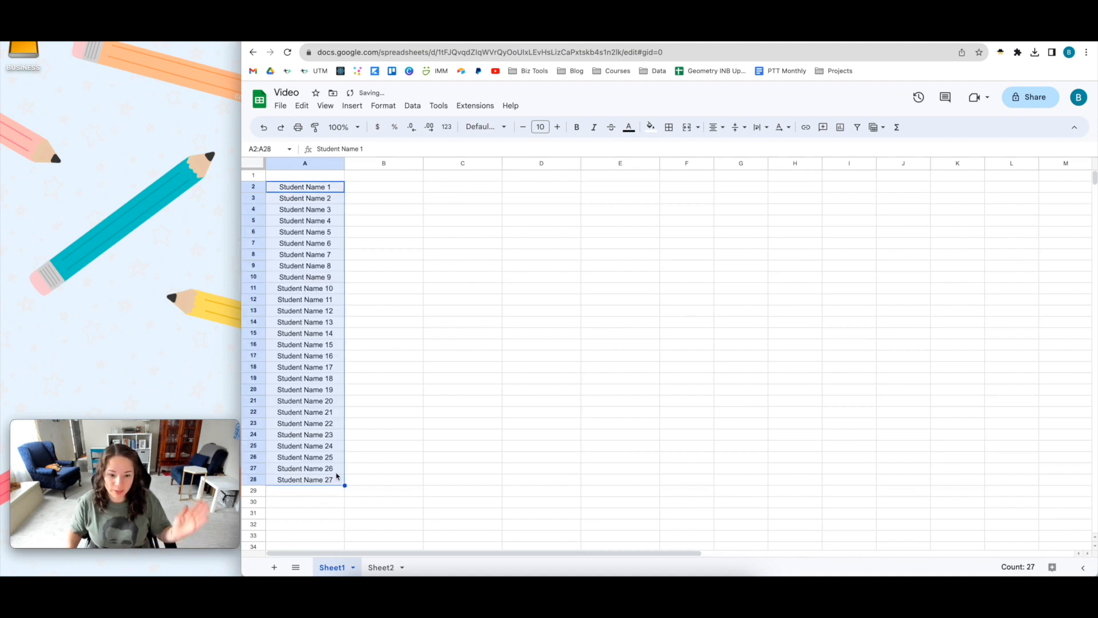
Step: Enter 1 in cell B2 and fill it down to B31
left_click(401, 190)
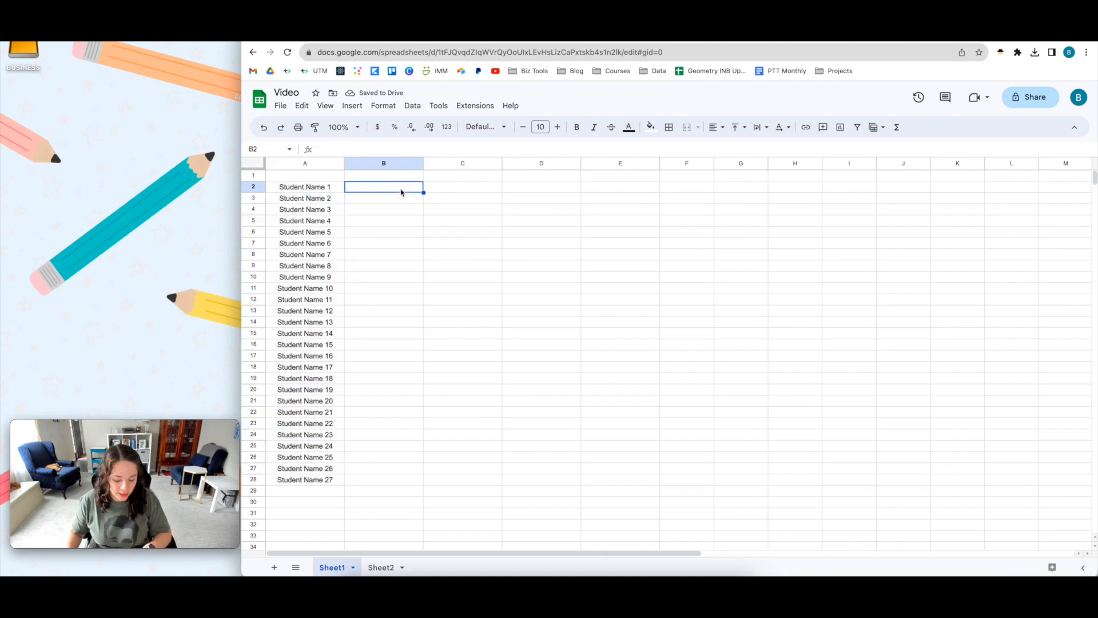
type("1")
key("Return")
left_click(413, 189)
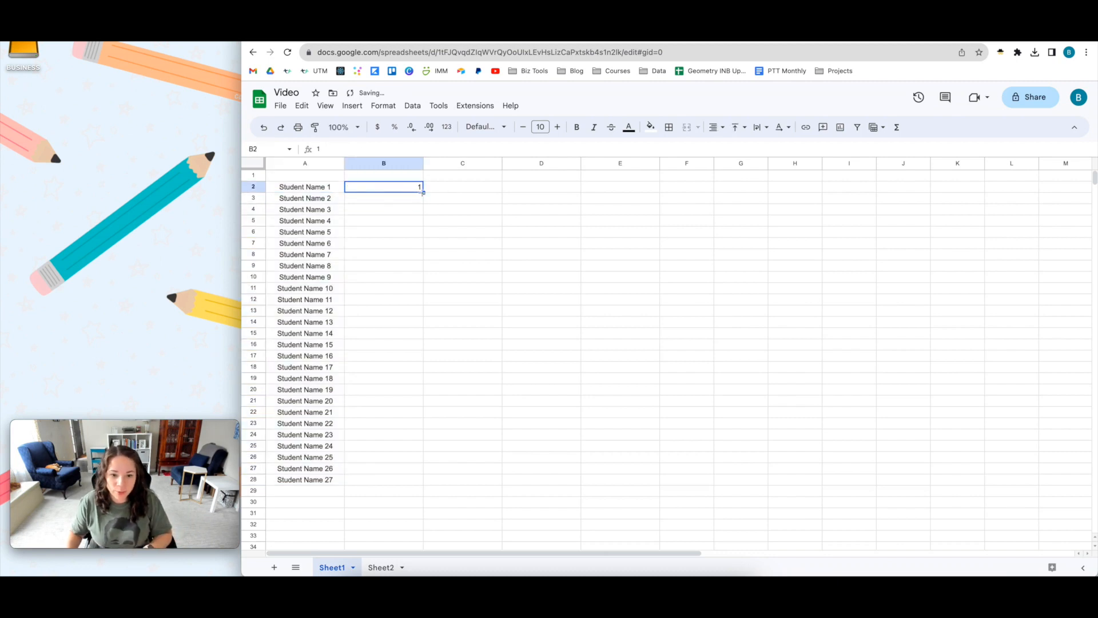
left_click_drag(424, 192, 433, 516)
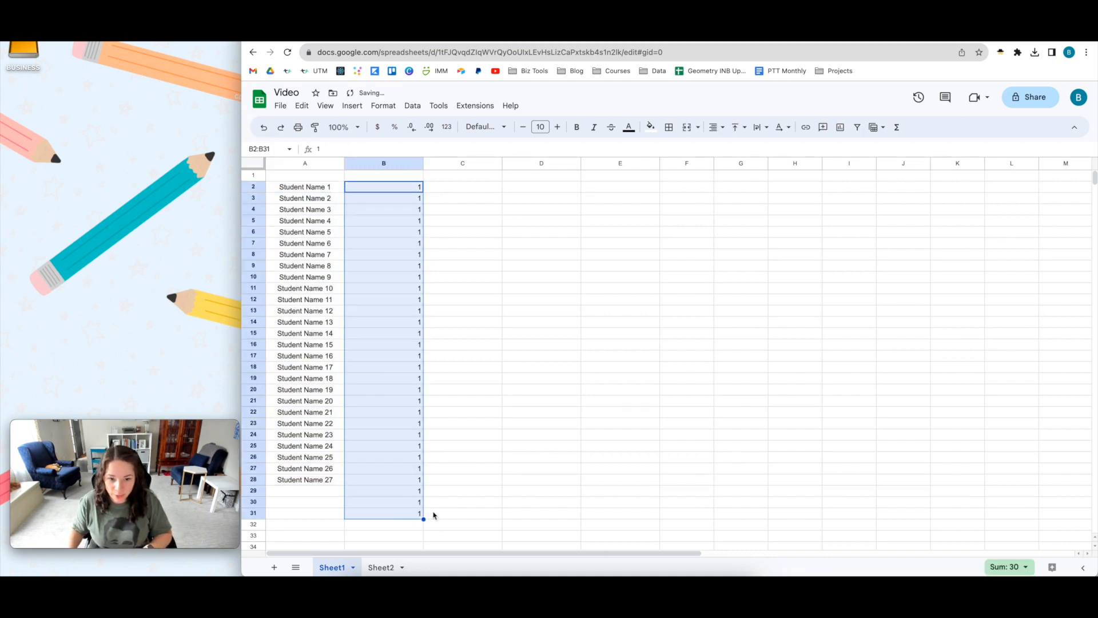
Step: Enter 1, 2 and 3 in C2:C4 and extend the series down to C29
left_click(470, 193)
type("1")
key("Return")
type("2")
key("Return")
type("3")
key("Return")
left_click_drag(493, 188, 518, 493)
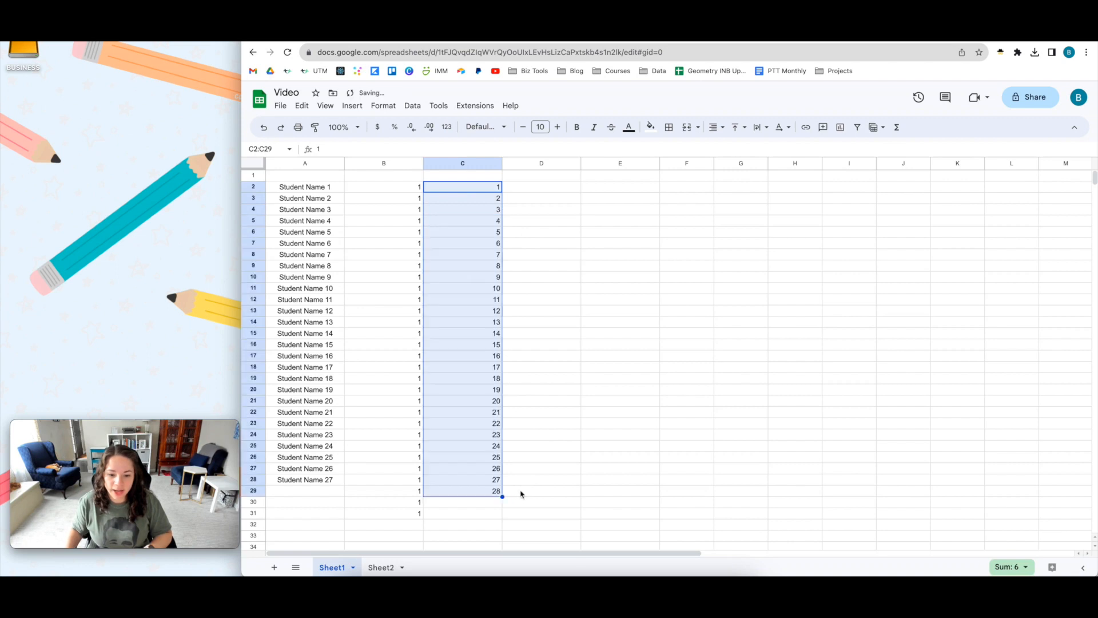
Step: Enter 1, 3 and 5 in D2:D4 and extend the odd-number series down to D22
left_click(558, 189)
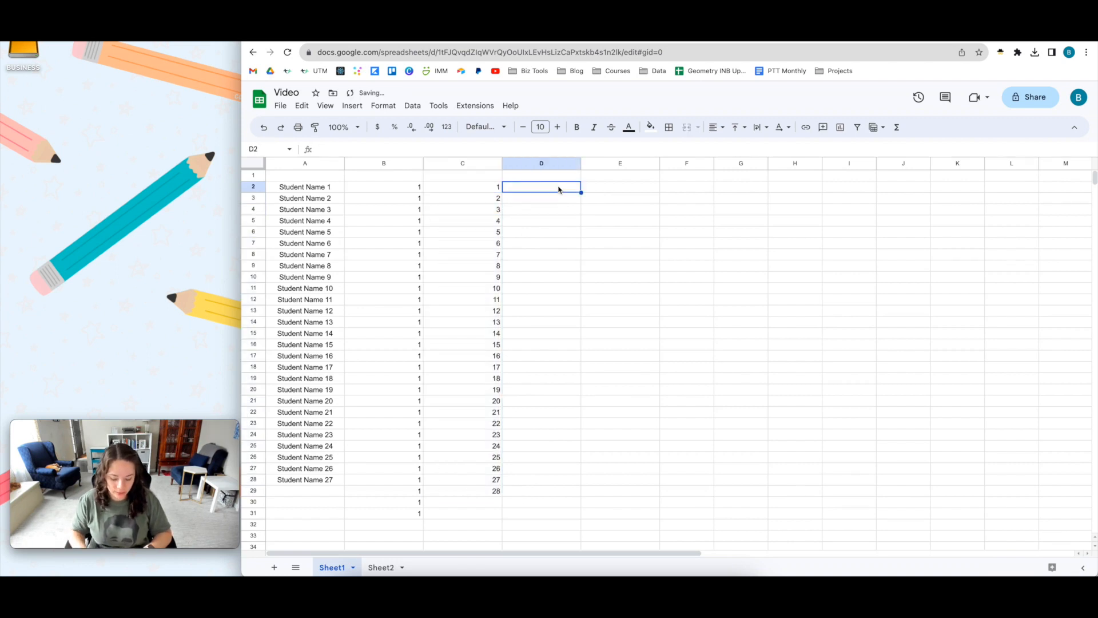
type("1")
key("Return")
type("3")
key("Return")
type("5")
key("Return")
left_click(571, 189)
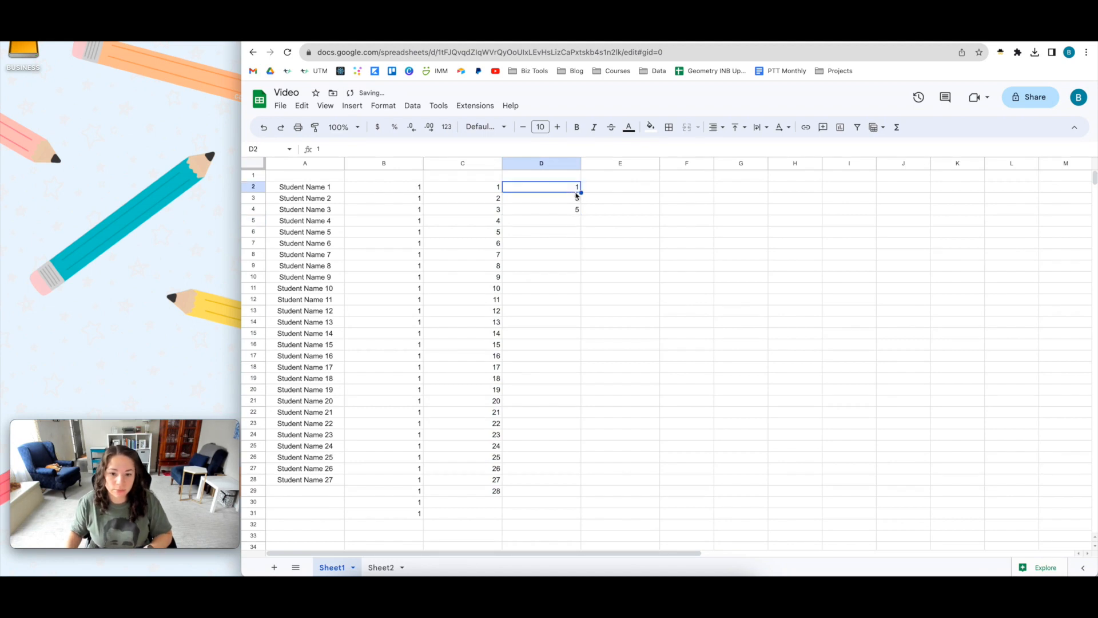
left_click_drag(560, 193, 591, 413)
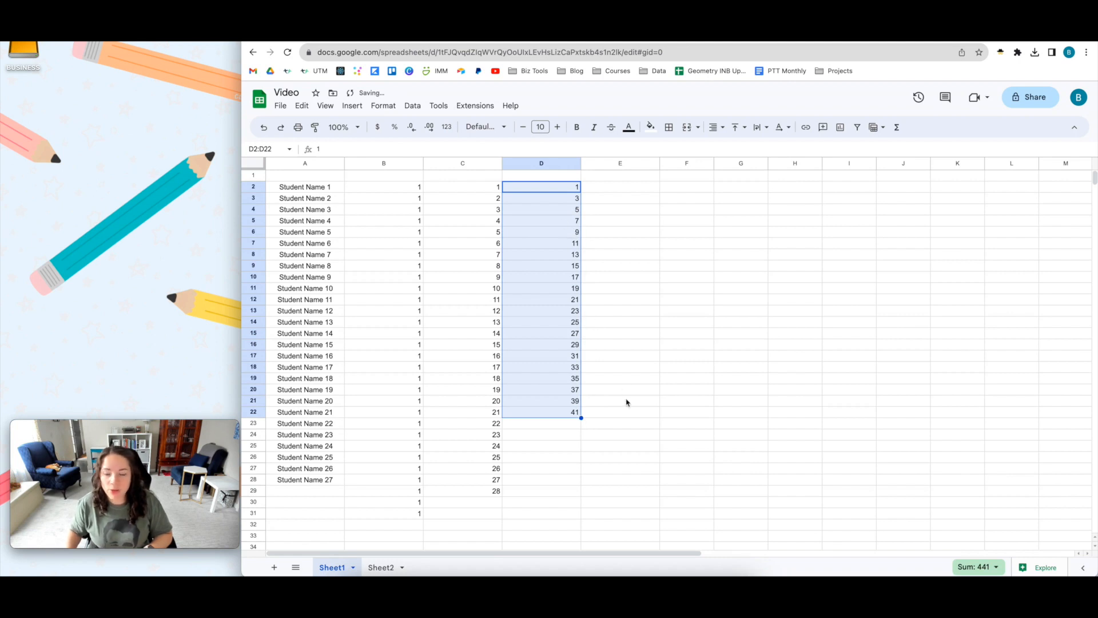
Step: Clear the contents of cells B2:E32
left_click_drag(404, 186, 605, 524)
key("Delete")
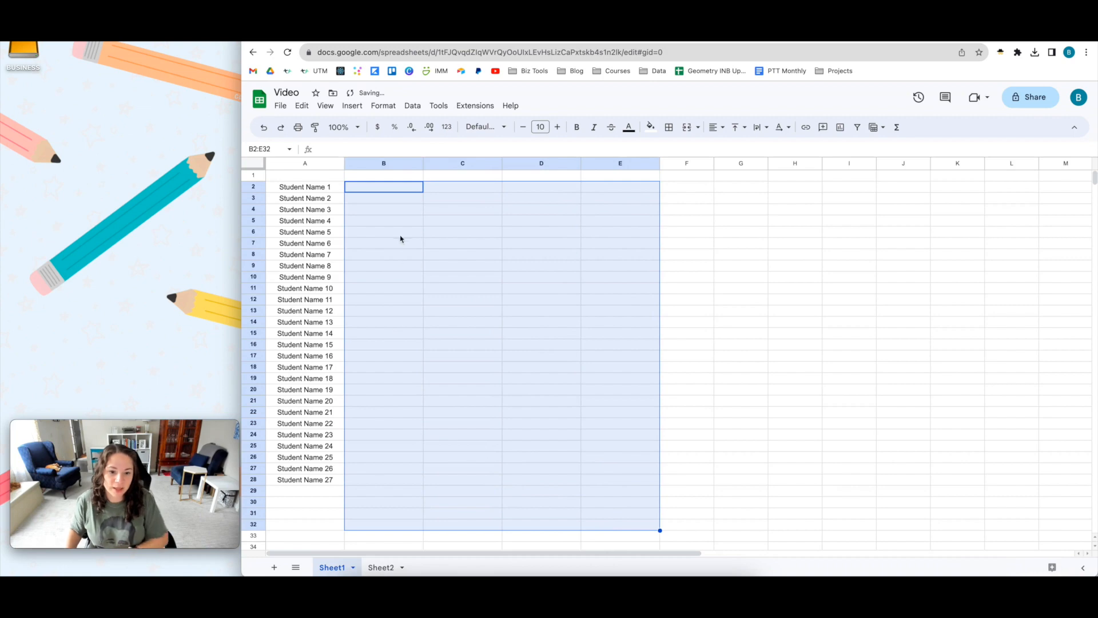
Step: Insert checkboxes in B2:B28 beside the student names
left_click(380, 177)
left_click_drag(381, 189, 404, 482)
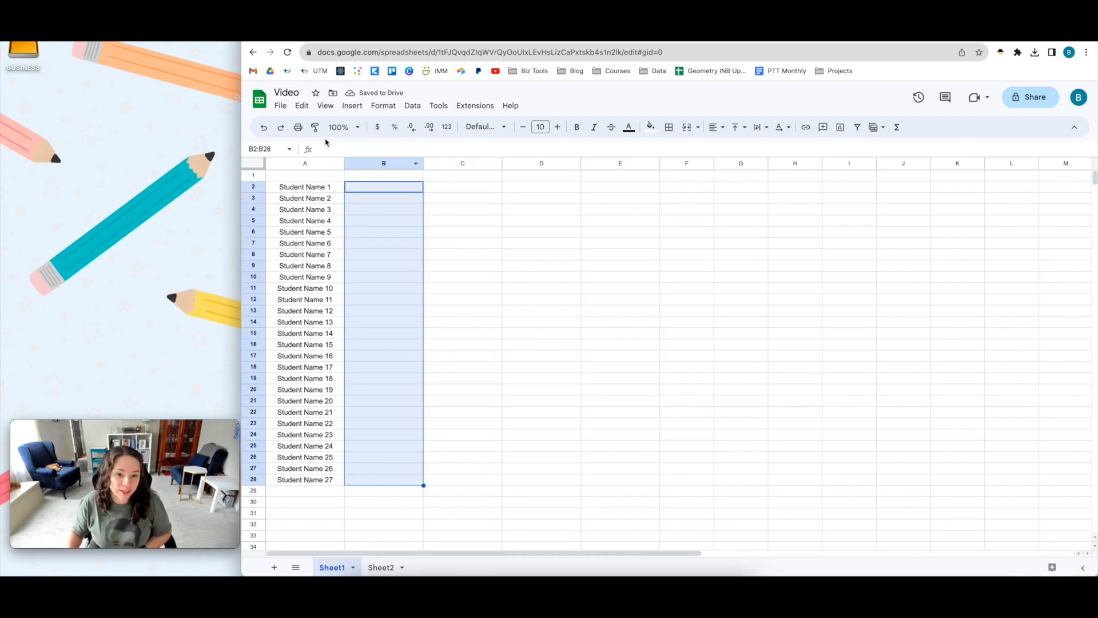
left_click(352, 106)
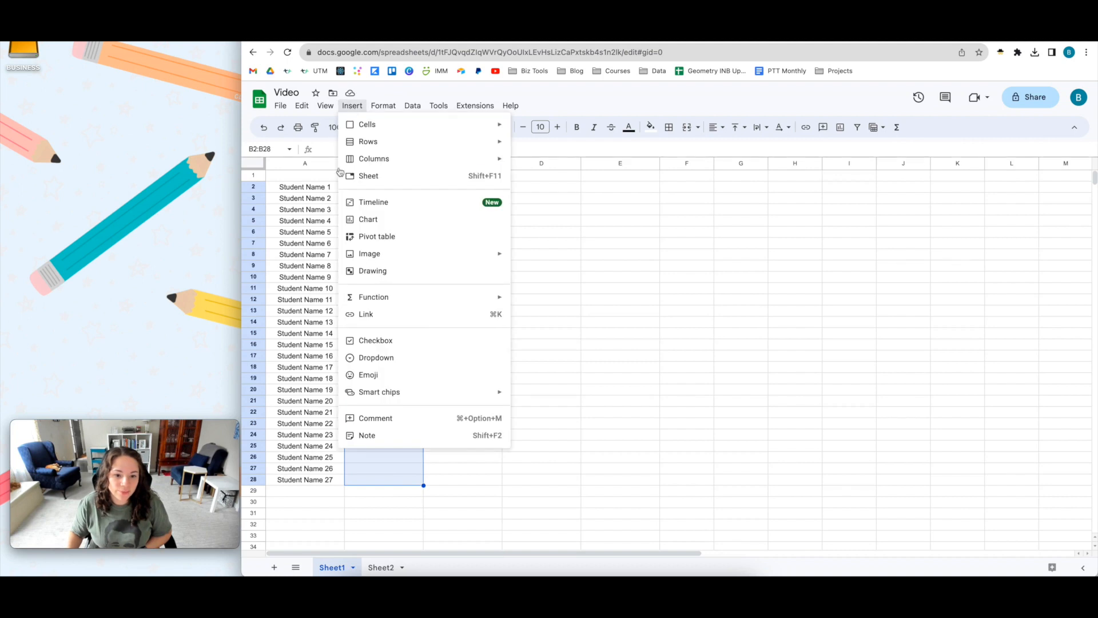
left_click(433, 341)
left_click(457, 211)
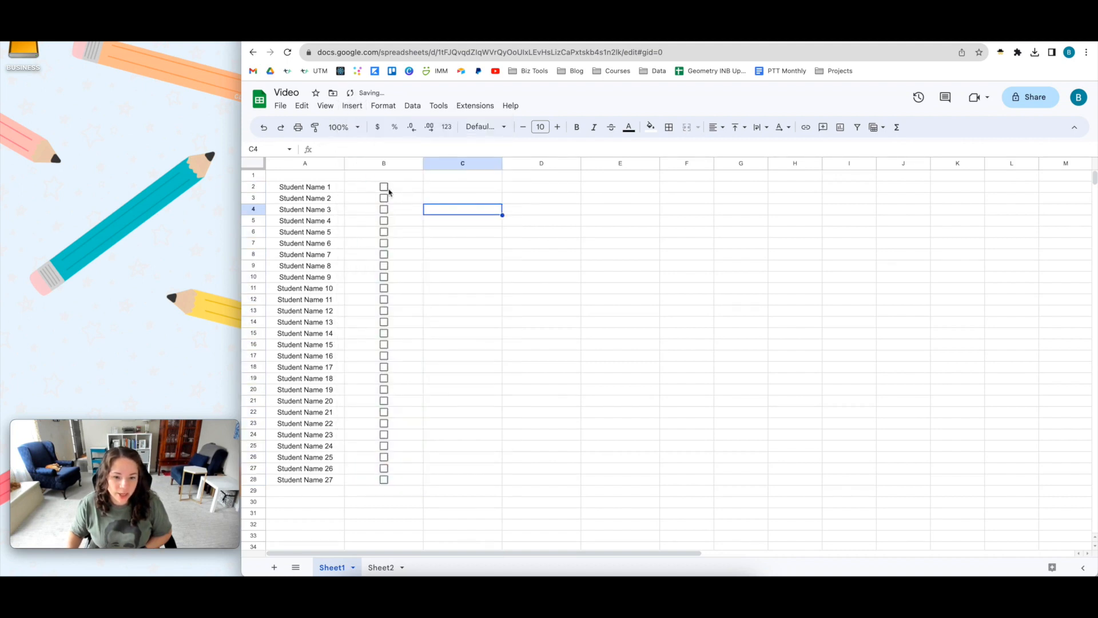
Step: Tick the checkboxes for the first three students in B2:B4 and untick them again
left_click(385, 188)
left_click(384, 199)
left_click(385, 210)
left_click(384, 198)
left_click(385, 188)
left_click(386, 210)
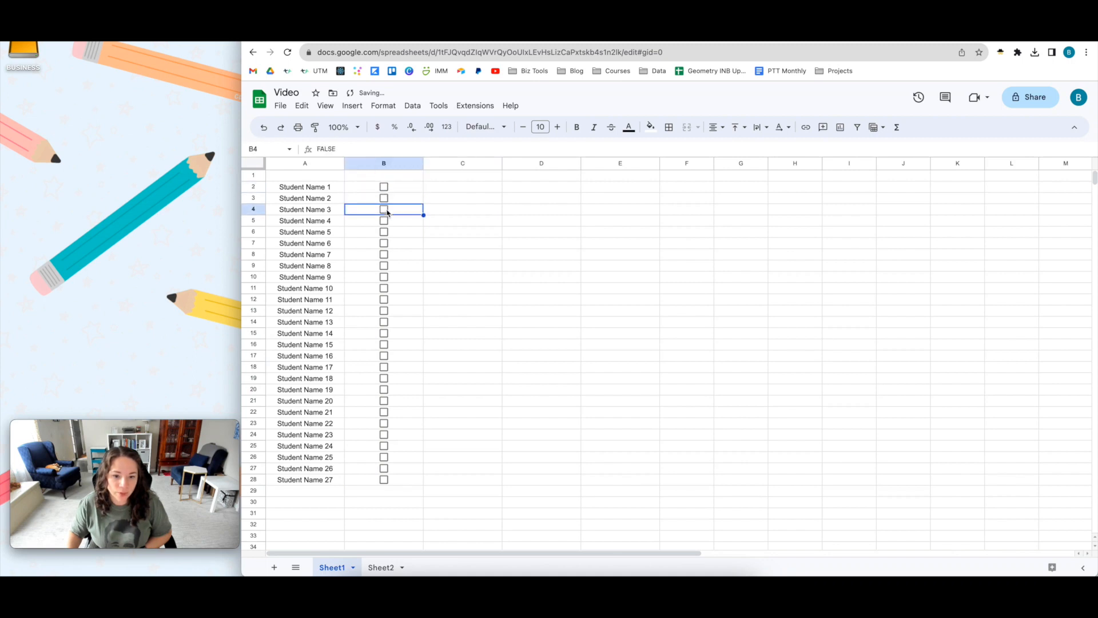
Step: Insert a dropdown in cell C2
left_click(451, 187)
left_click(352, 106)
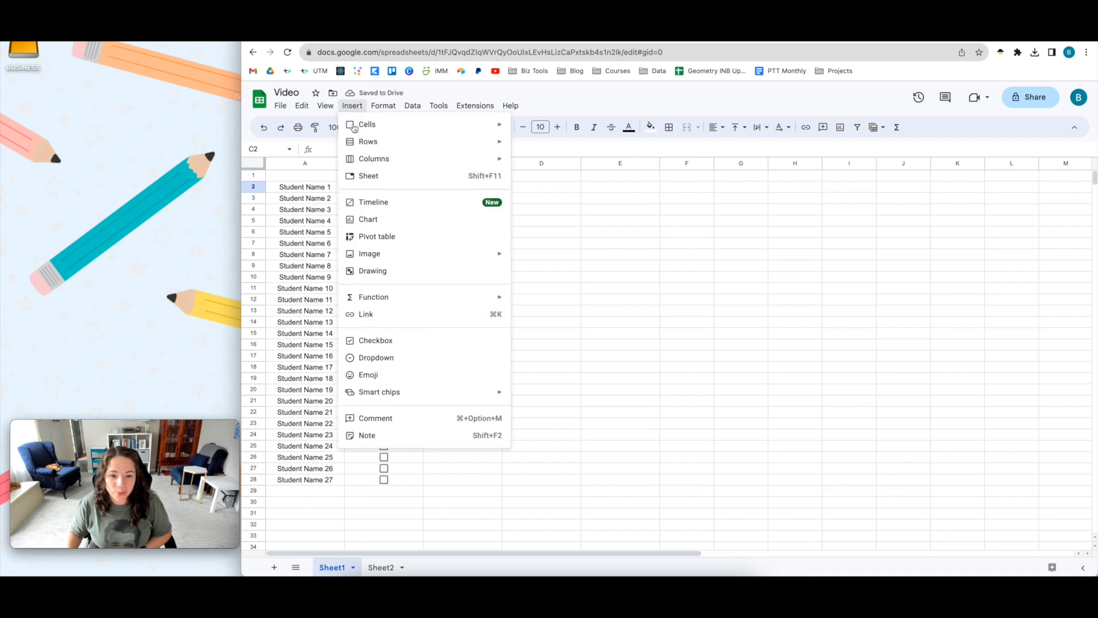
left_click(410, 363)
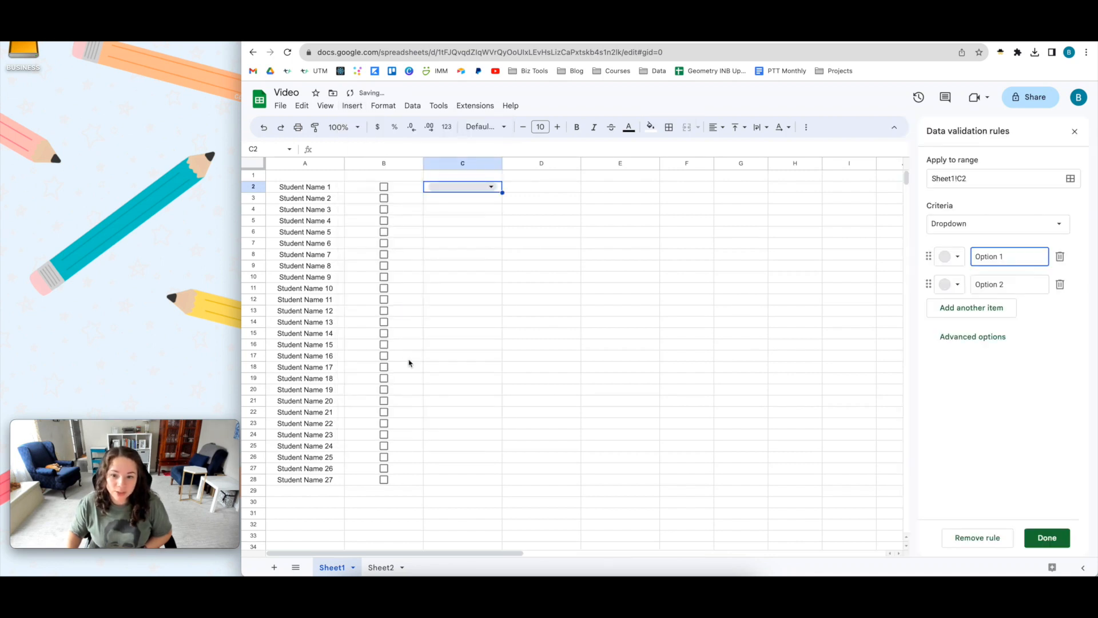
Step: Define the C2 dropdown options as Yes in light red and No in light orange
left_click(956, 257)
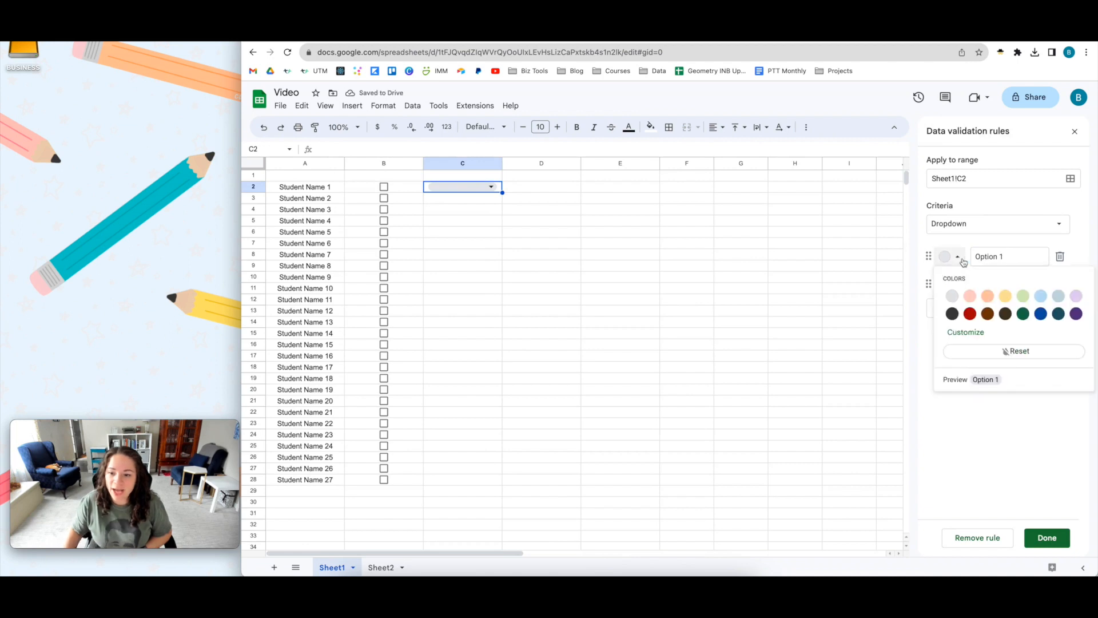
left_click(971, 295)
left_click(952, 285)
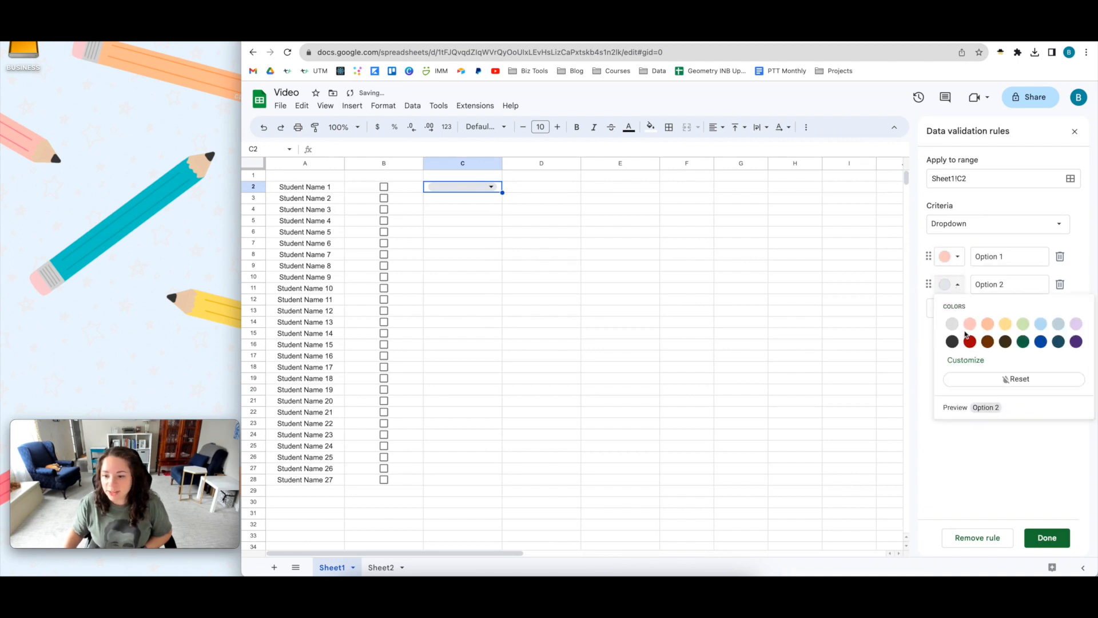
left_click(988, 323)
left_click(1007, 258)
type("Yes")
left_click(1012, 289)
type("No")
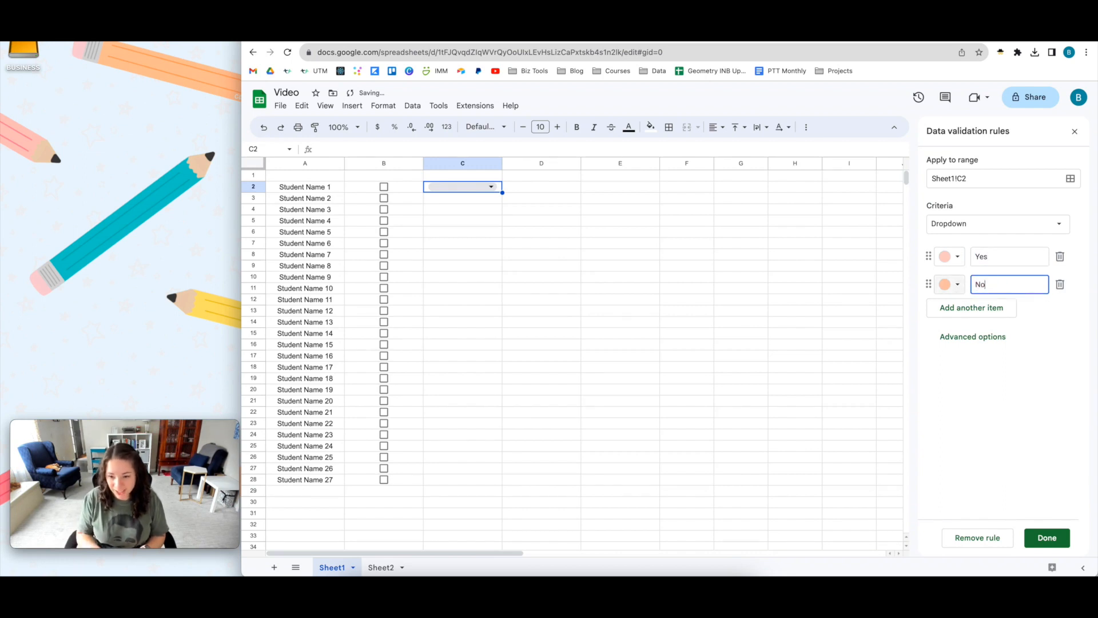
left_click(473, 191)
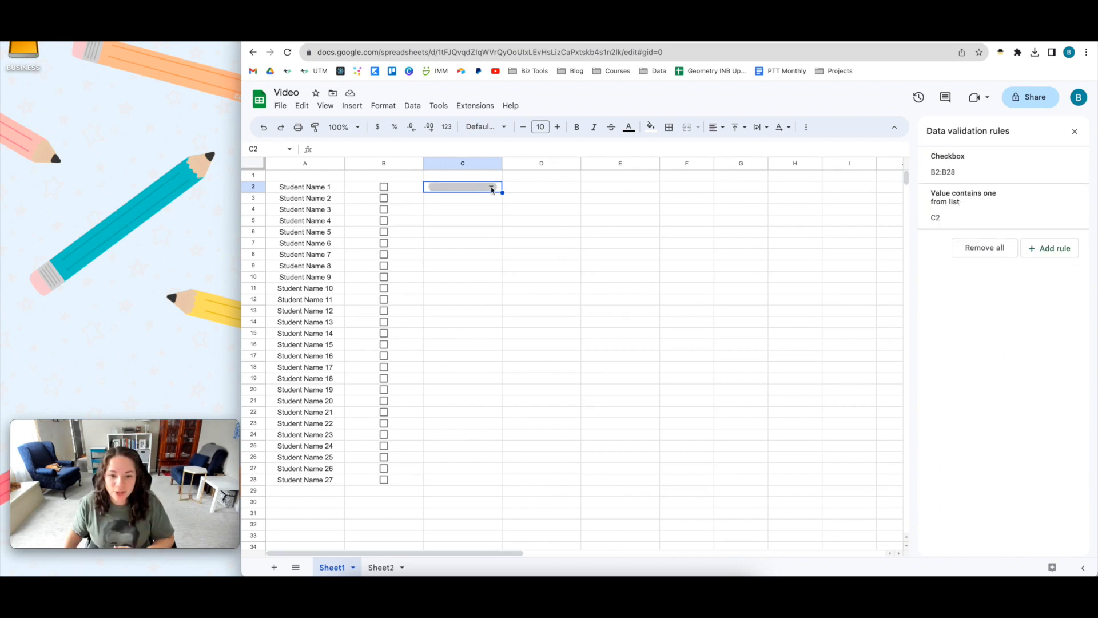
Step: Select Yes in the C2 dropdown and reopen its validation rule for editing
left_click(489, 188)
left_click(465, 209)
left_click(496, 199)
left_click(491, 187)
left_click(522, 189)
left_click(490, 188)
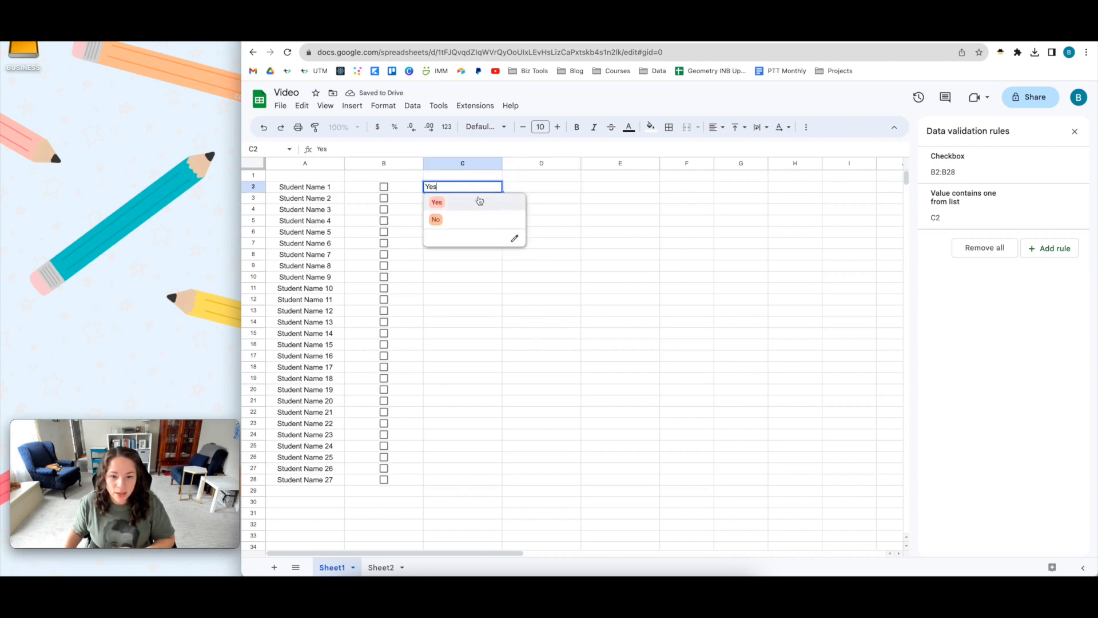
left_click(512, 238)
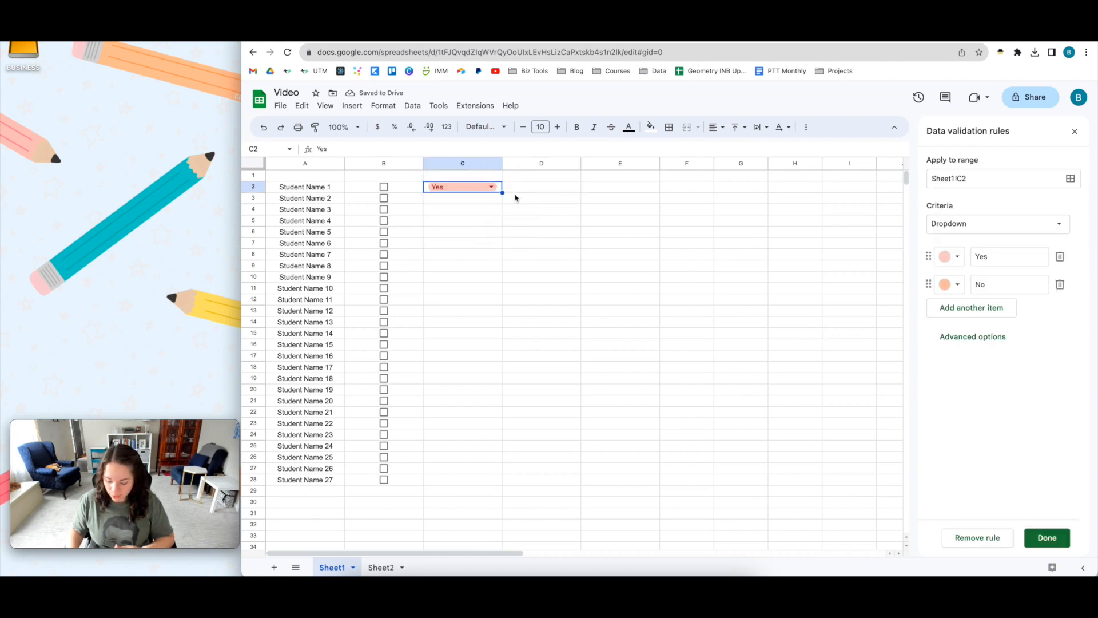
Step: Try to delete the Yes choice in C2 while editing the cell
left_click(483, 188)
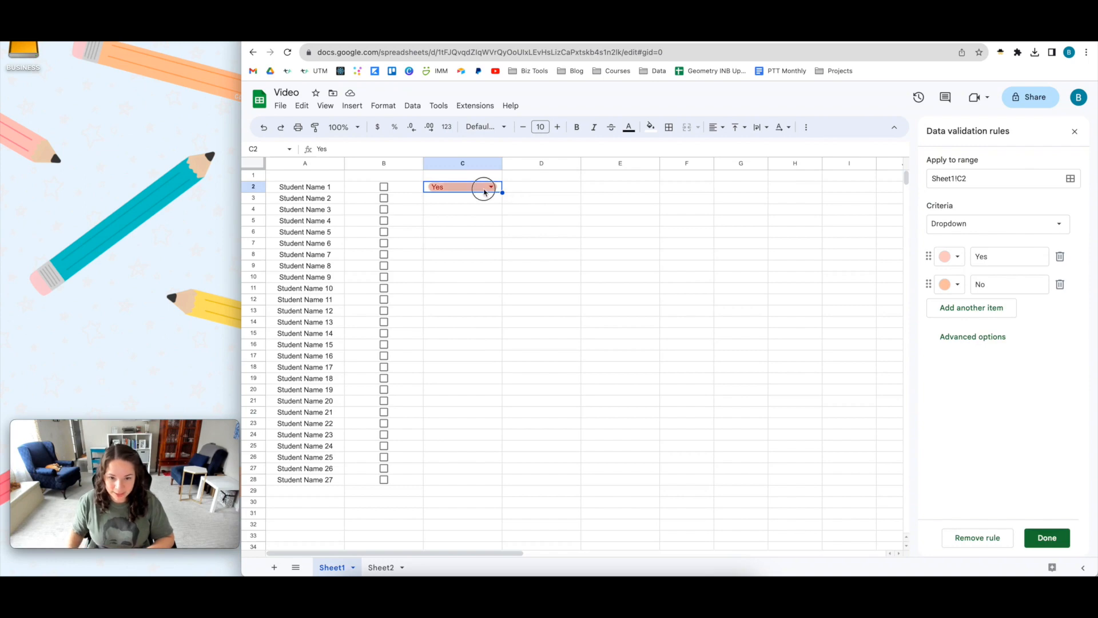
key("BackSpace")
left_click(585, 209)
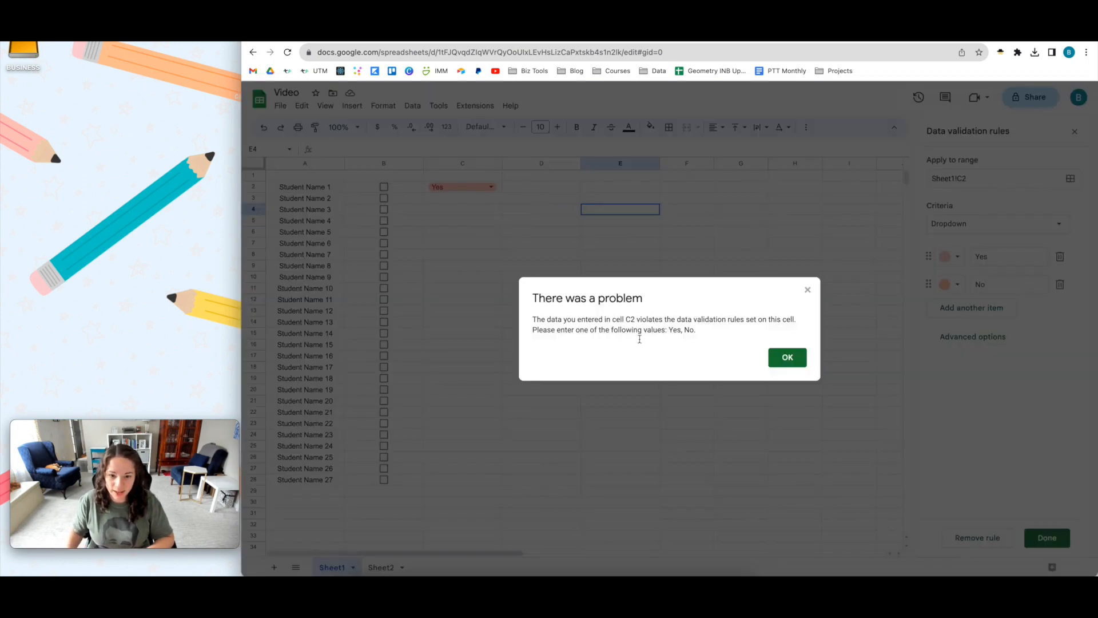
double_click(807, 290)
left_click(463, 243)
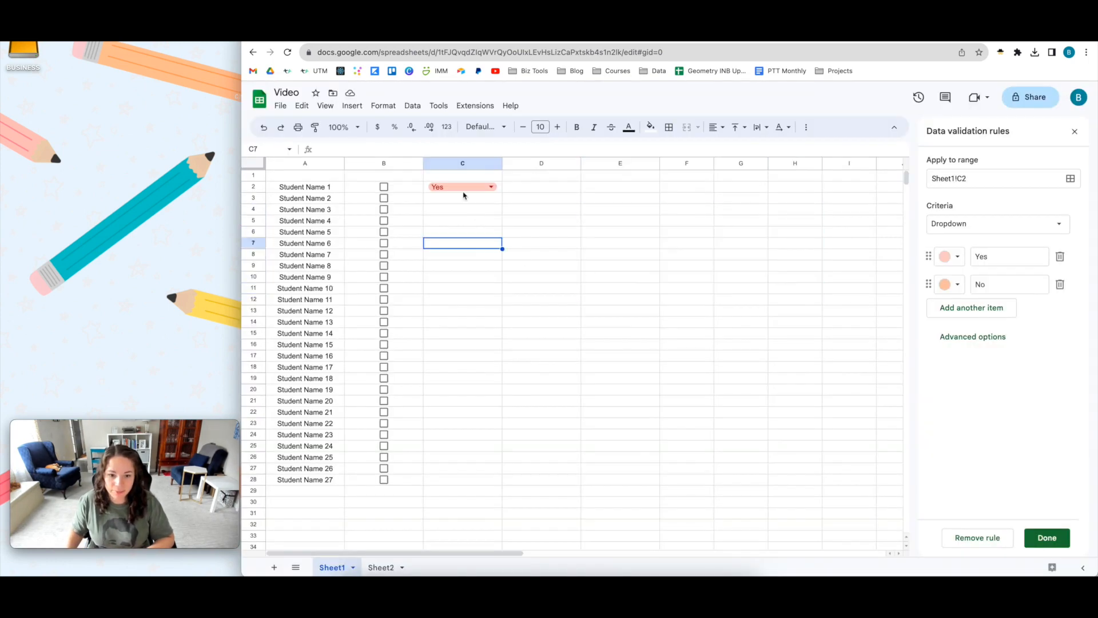
Step: Clear the choice in C2 and fill the empty dropdown down to C28
left_click(501, 189)
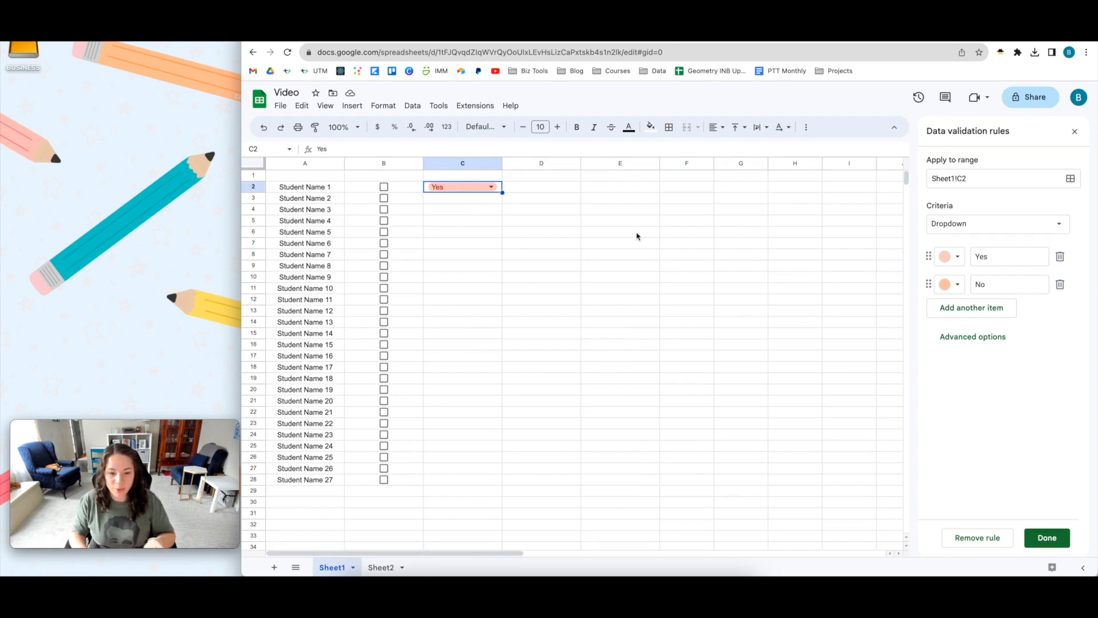
key("Delete")
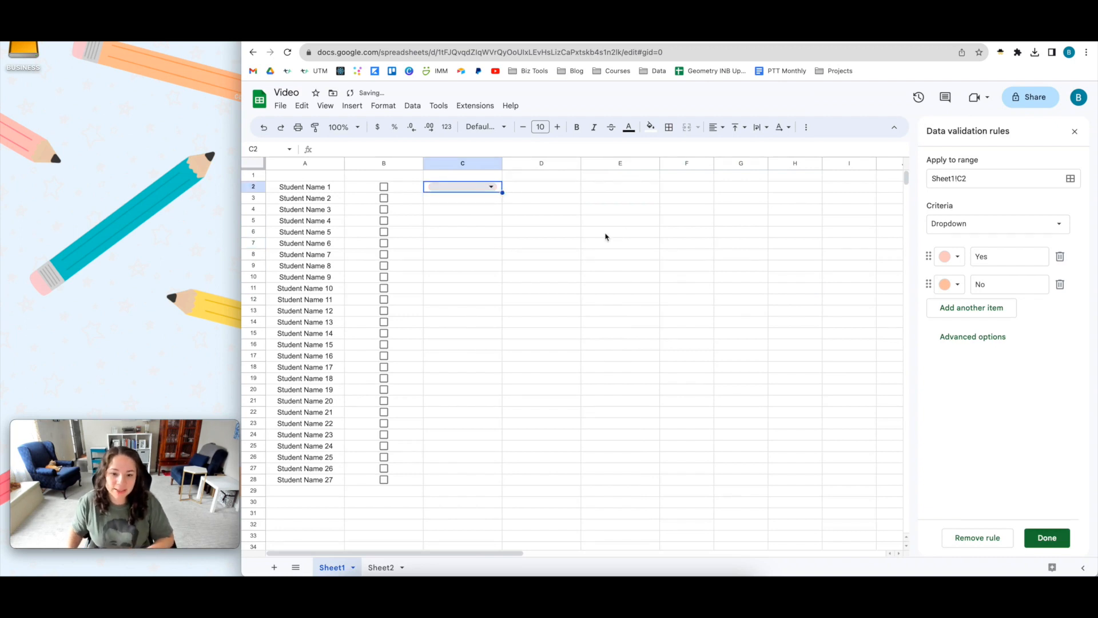
left_click_drag(501, 193, 486, 481)
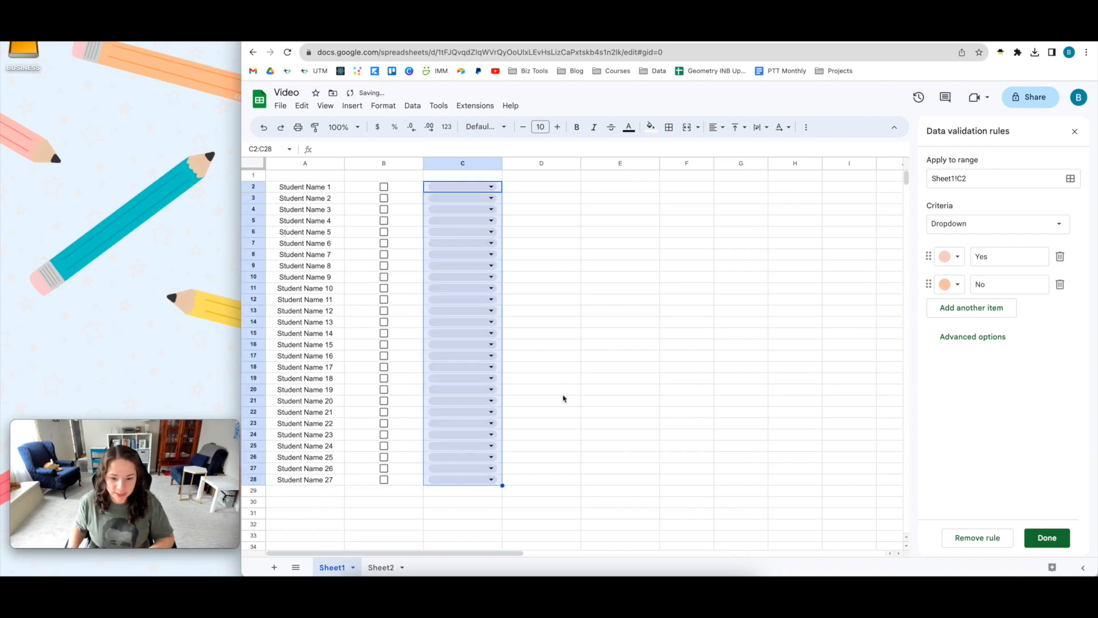
left_click(623, 302)
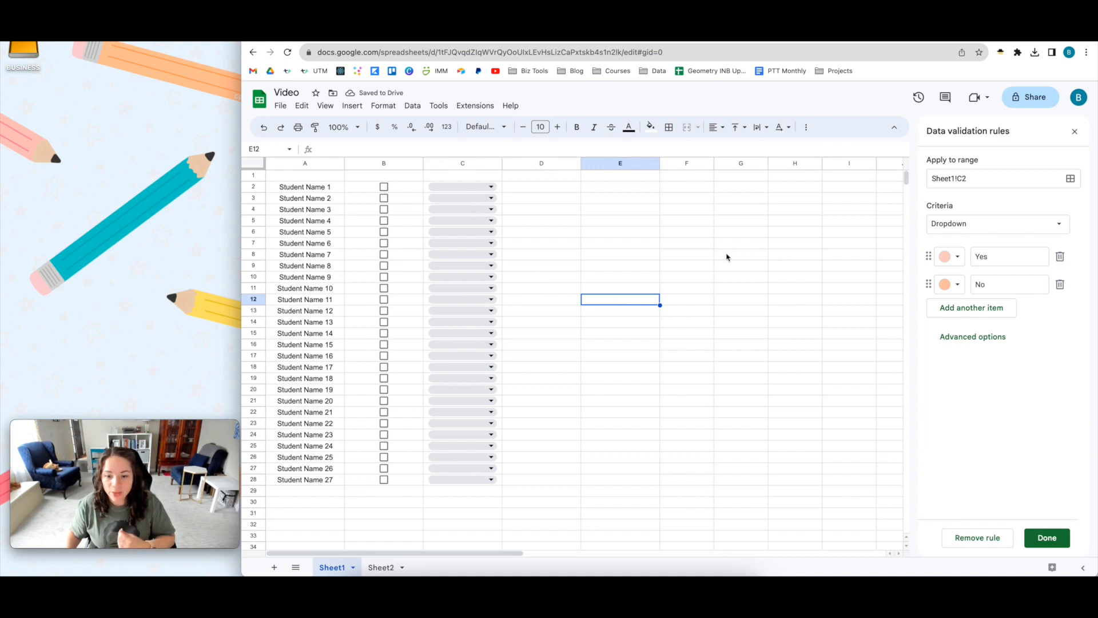
left_click(992, 536)
Step: Look through the function and image options that can be inserted in D2, and the options for the Sheet1 tab
left_click(563, 188)
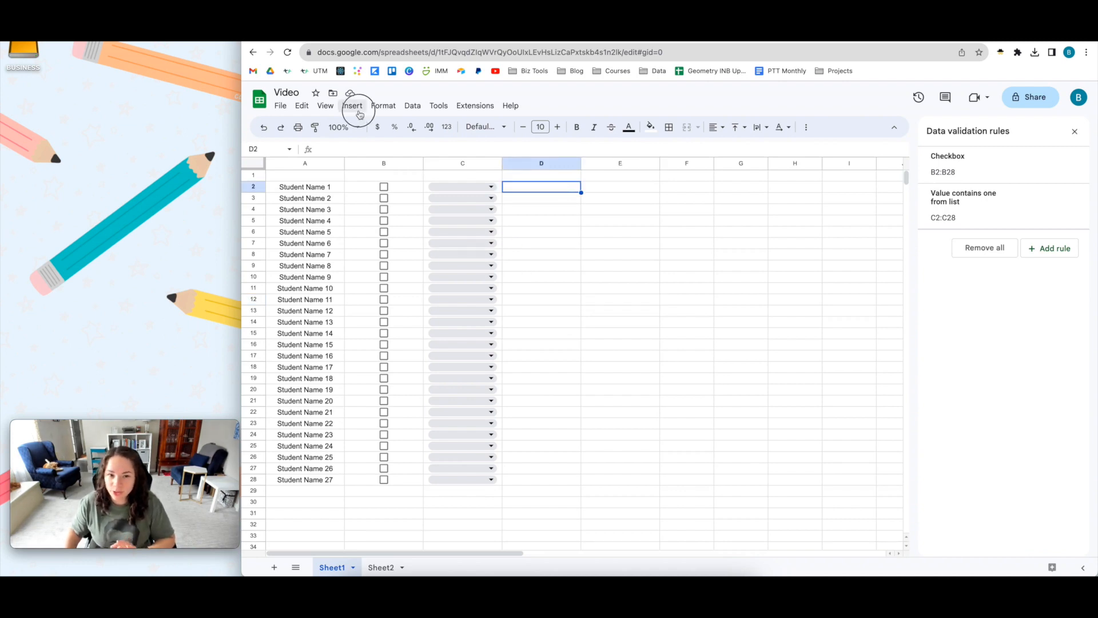
left_click(358, 109)
mouse_move(392, 303)
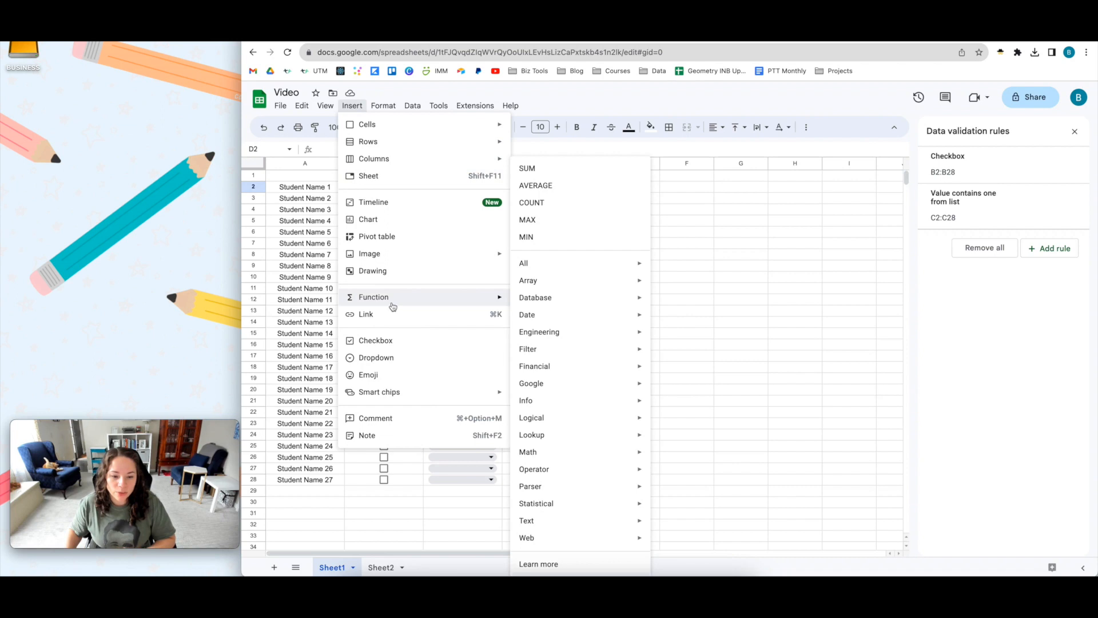
mouse_move(392, 255)
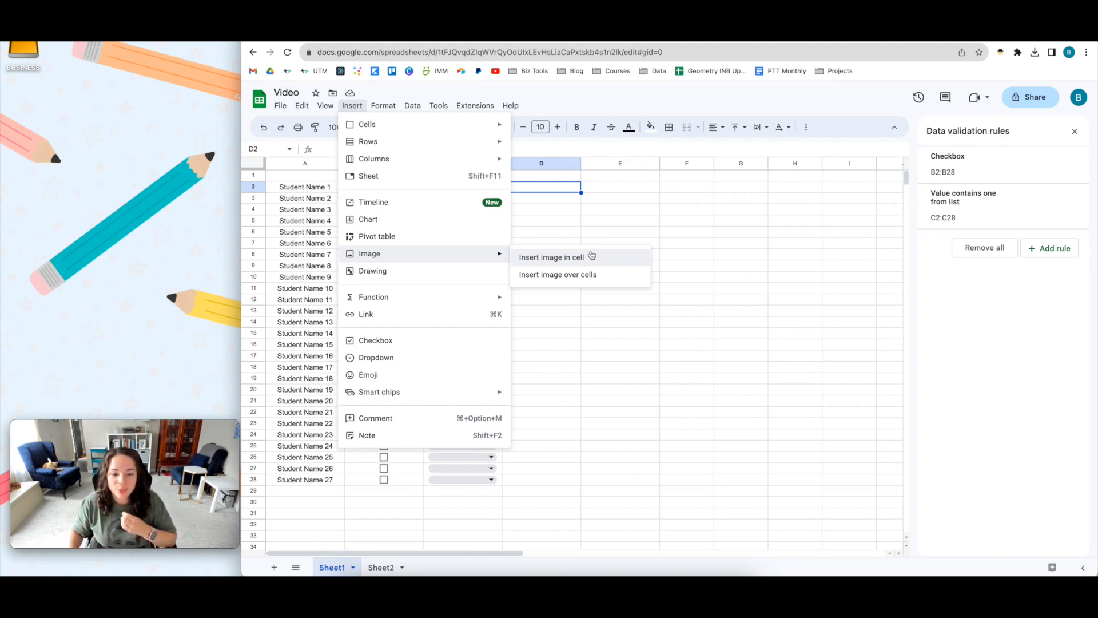
left_click(569, 191)
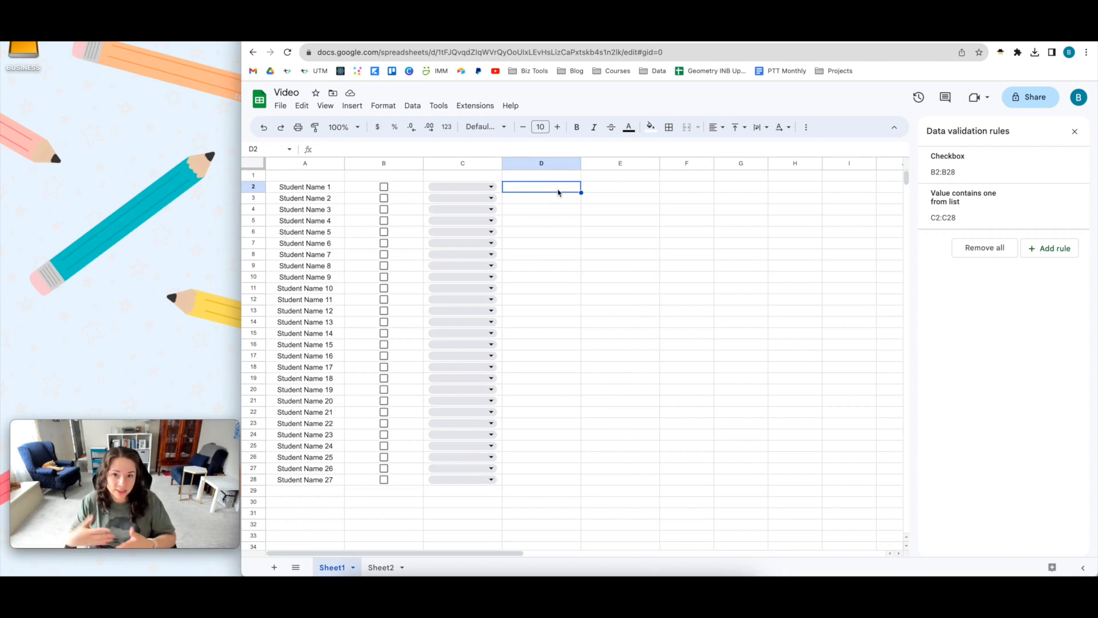
left_click(353, 105)
mouse_move(484, 261)
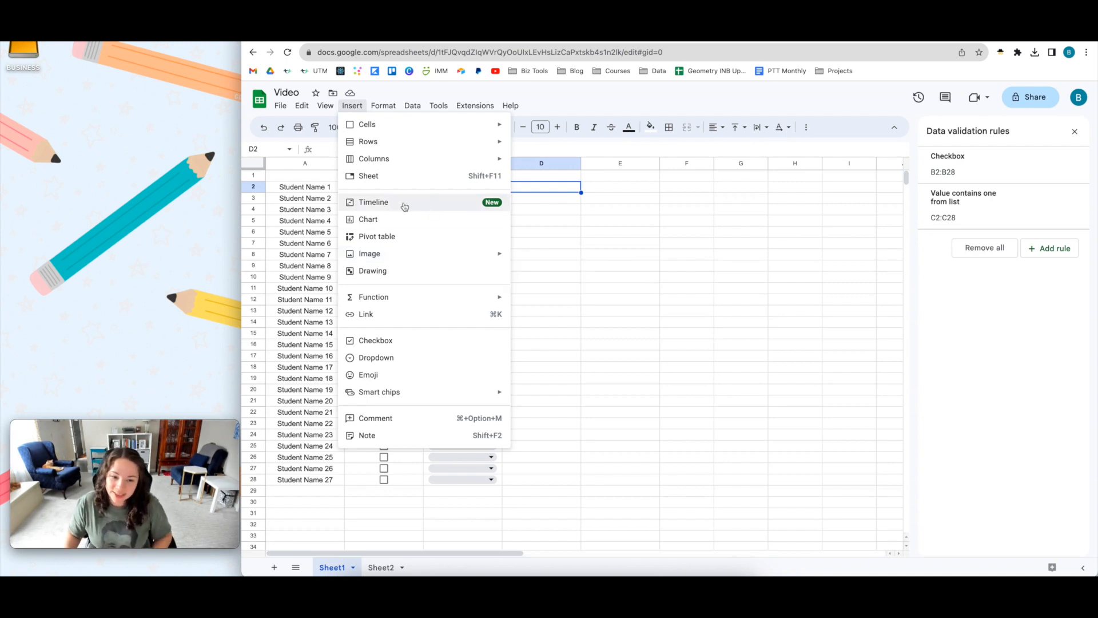
left_click(460, 207)
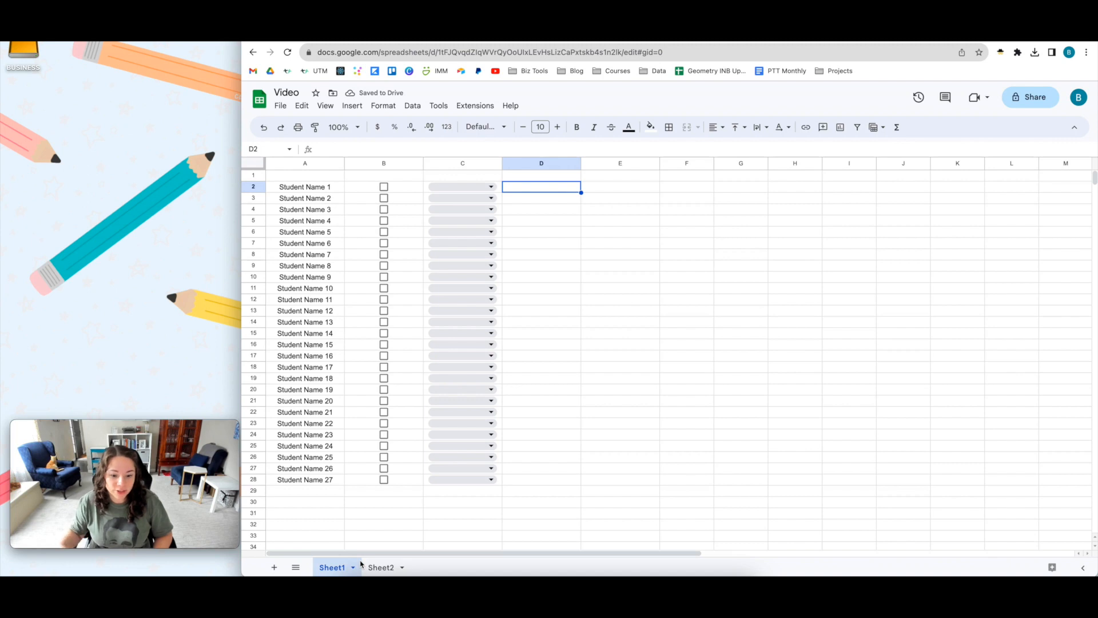
left_click(361, 565)
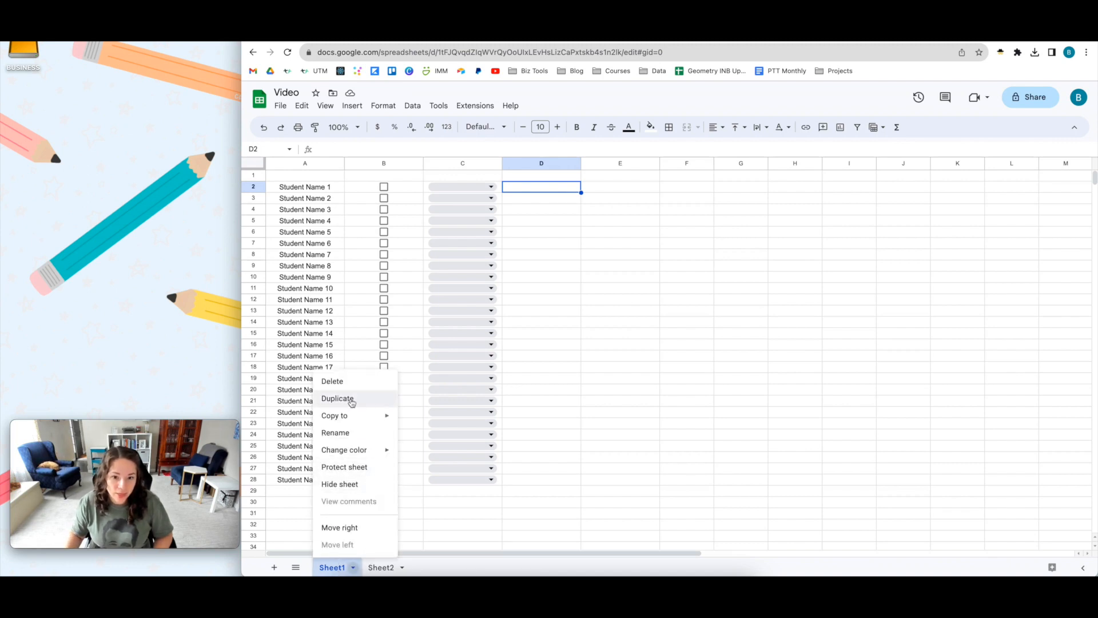
Step: On Sheet2, enter Student Name 1 in cell A2
left_click(400, 567)
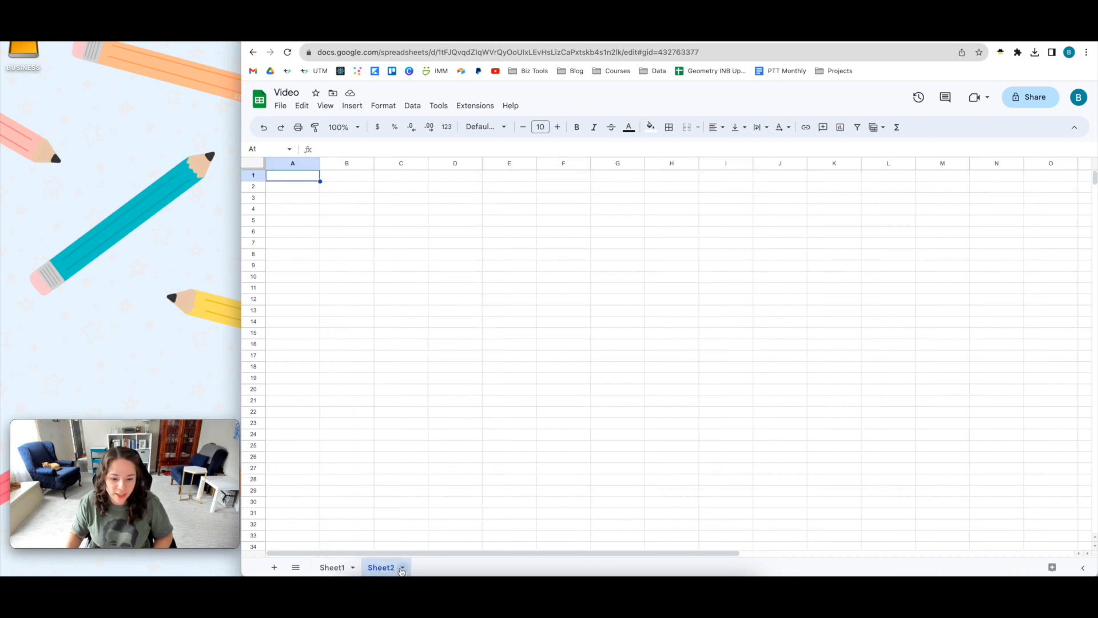
left_click(284, 187)
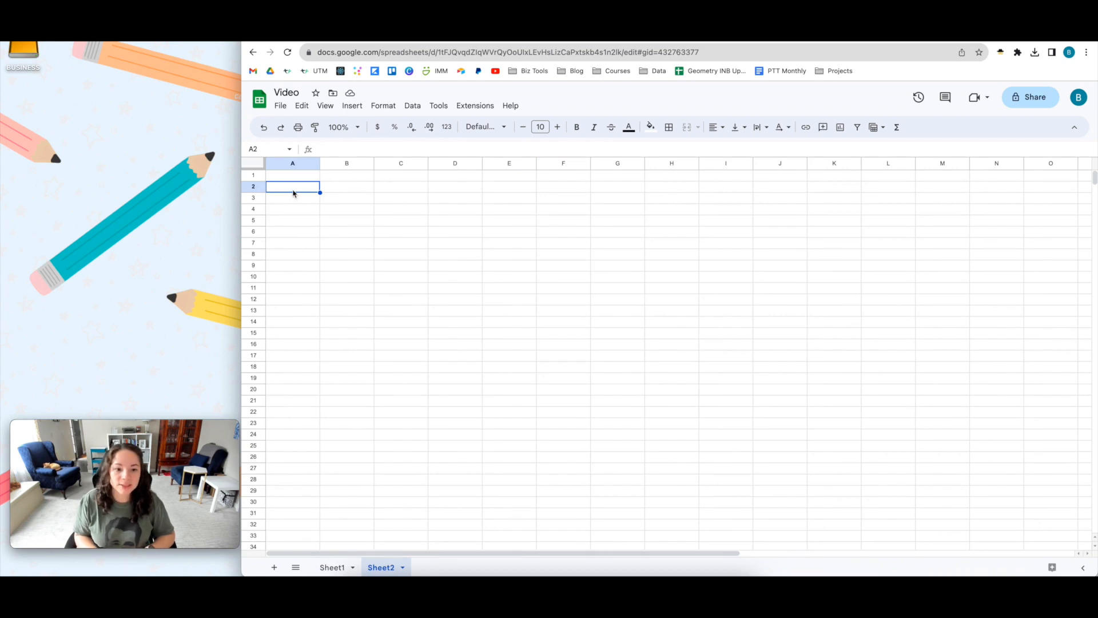
type("Student Name")
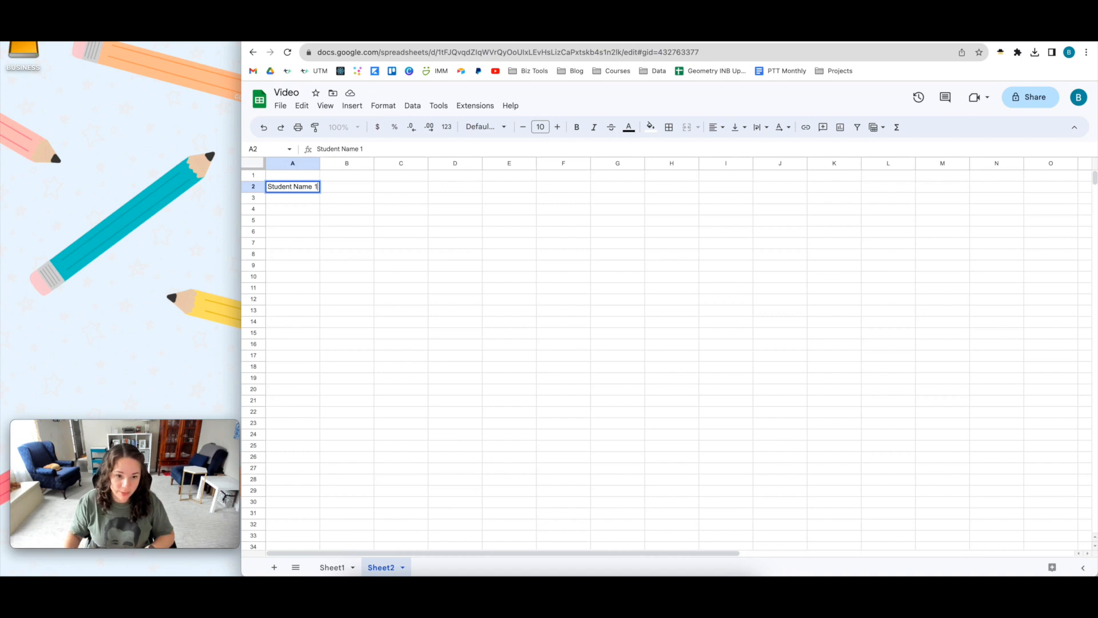
type(" 1")
key("Return")
Step: Autofill the student name series from A2 down to A28 and widen column A to fit the names
left_click(303, 191)
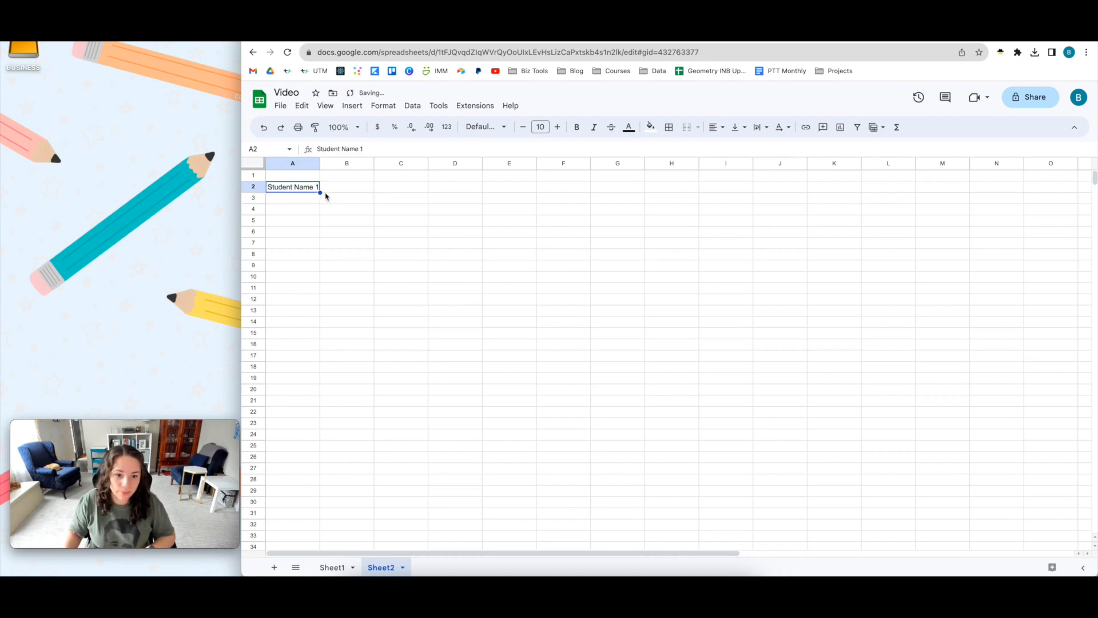
left_click_drag(320, 192, 302, 487)
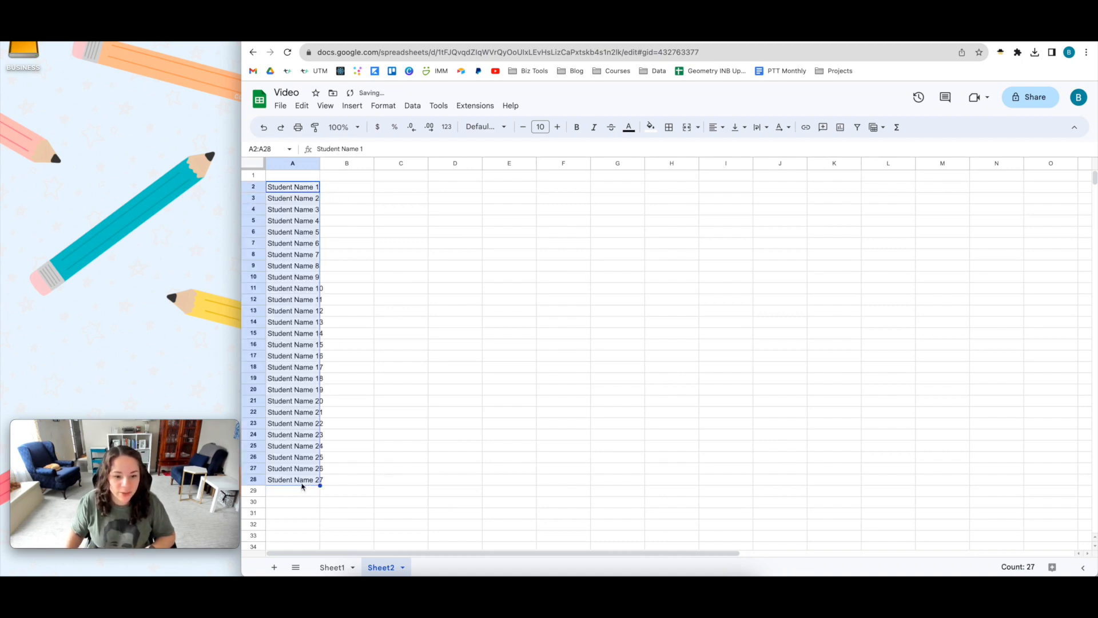
left_click_drag(320, 163, 336, 164)
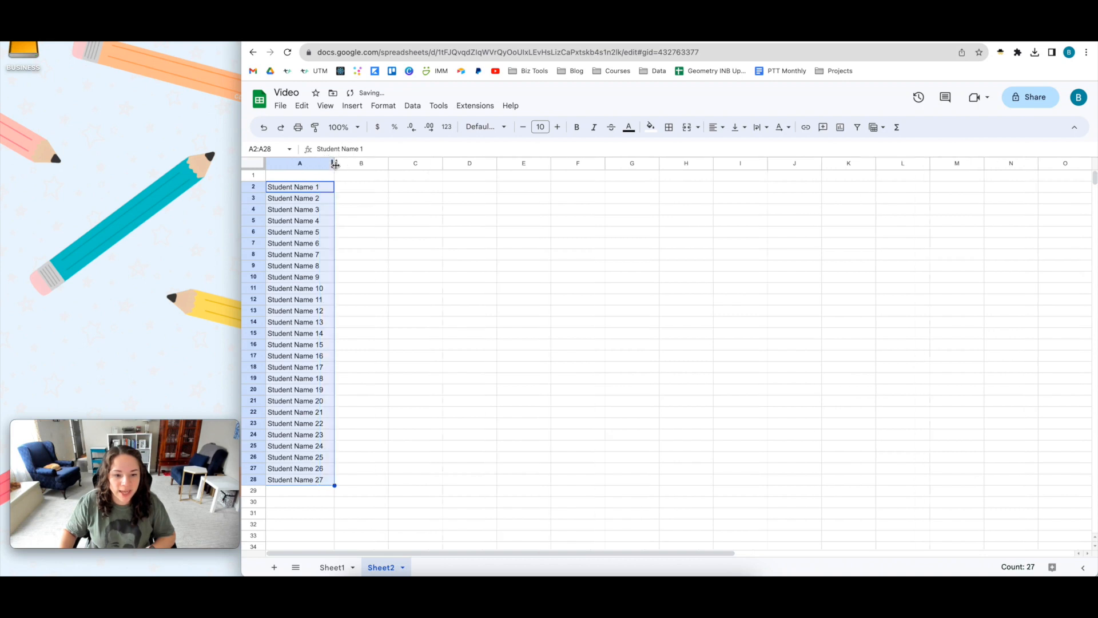
Step: Enter the heading Assignment 1 in cell B1
left_click(353, 179)
type("A")
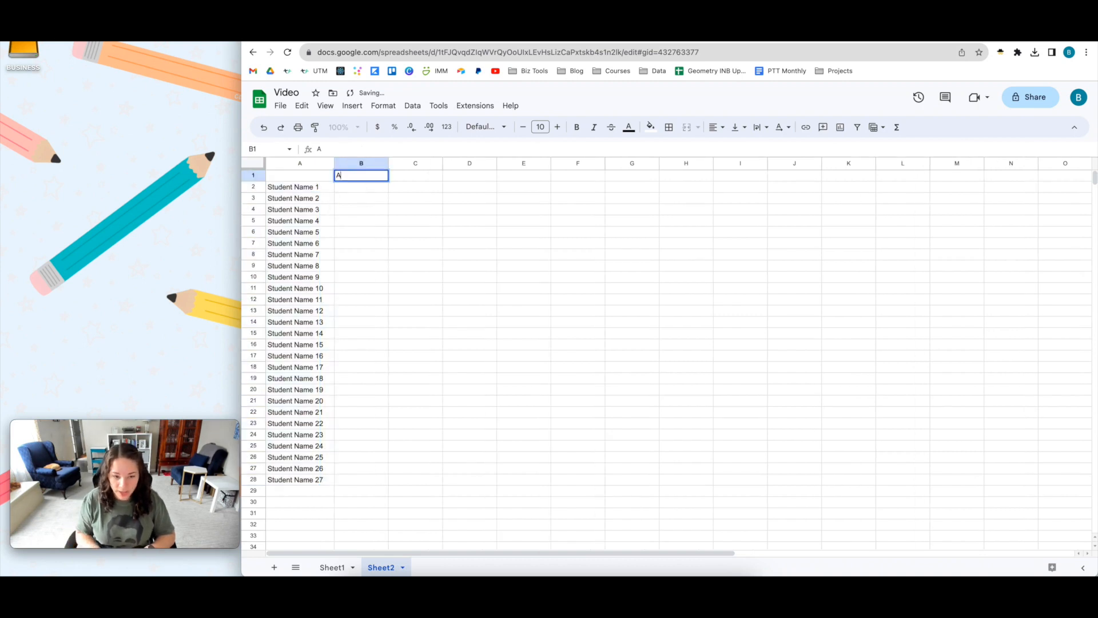
type("ssignment 1")
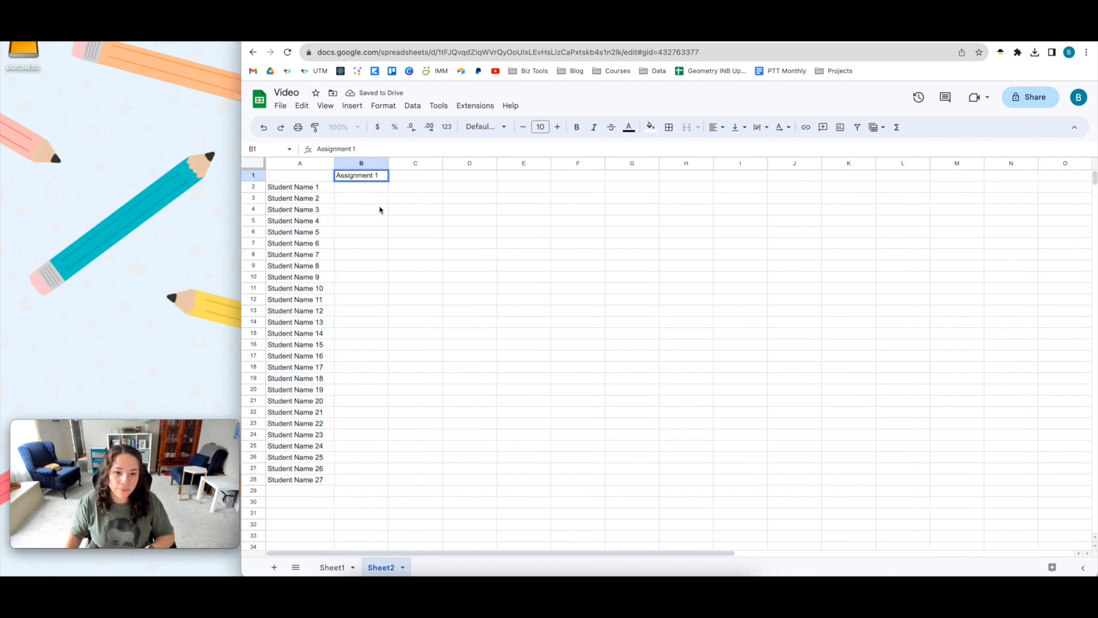
key("Return")
Step: Insert checkboxes in B2:B28 under the Assignment 1 heading
left_click_drag(362, 187, 362, 480)
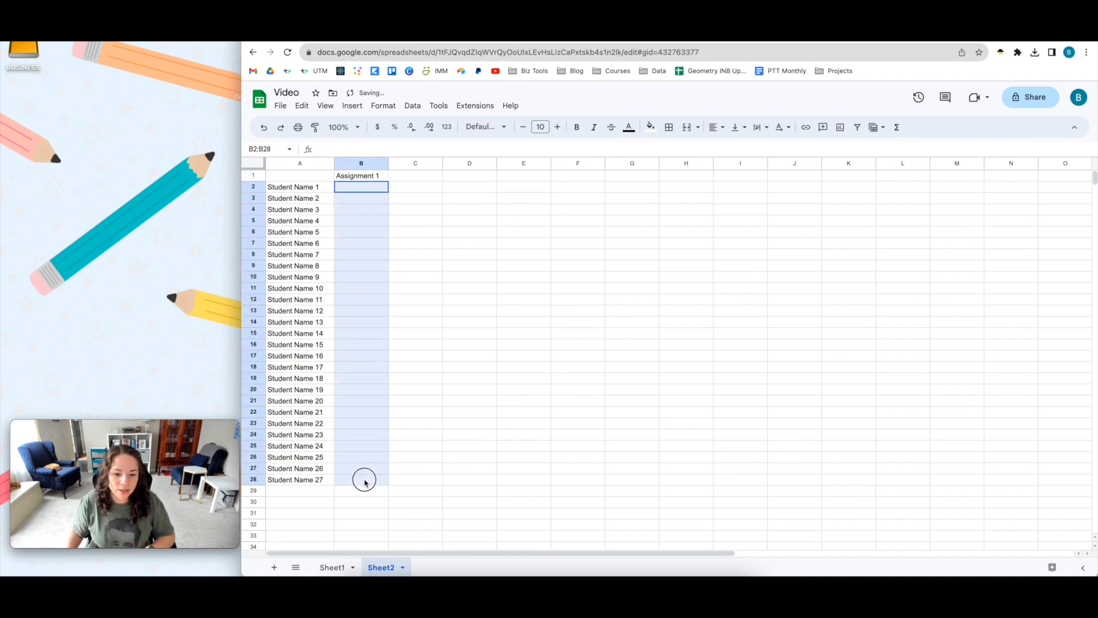
left_click(383, 106)
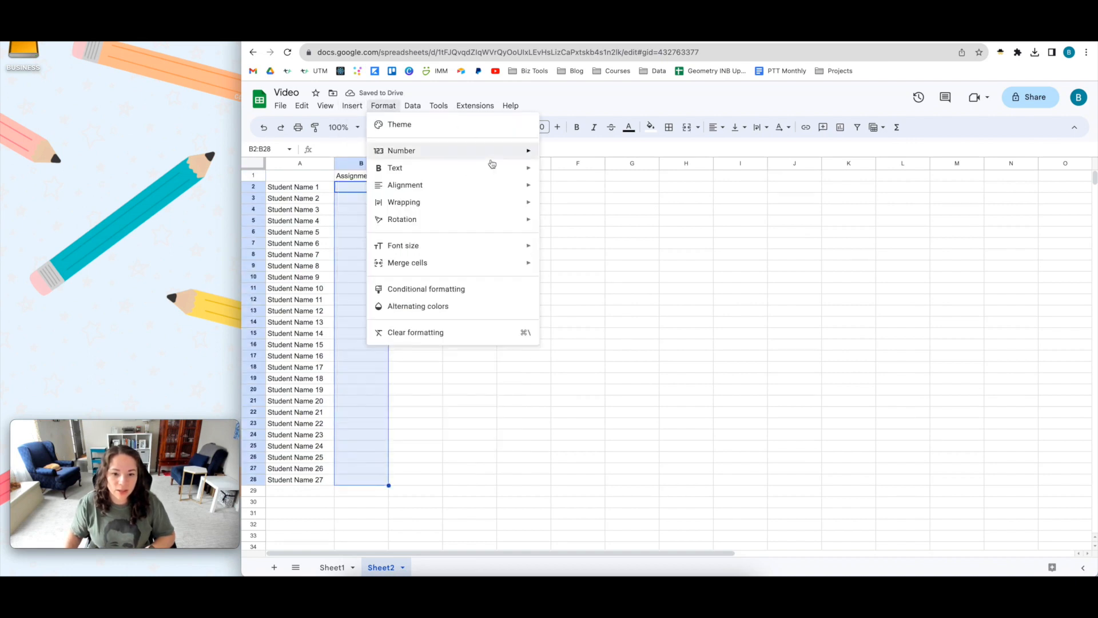
left_click(353, 105)
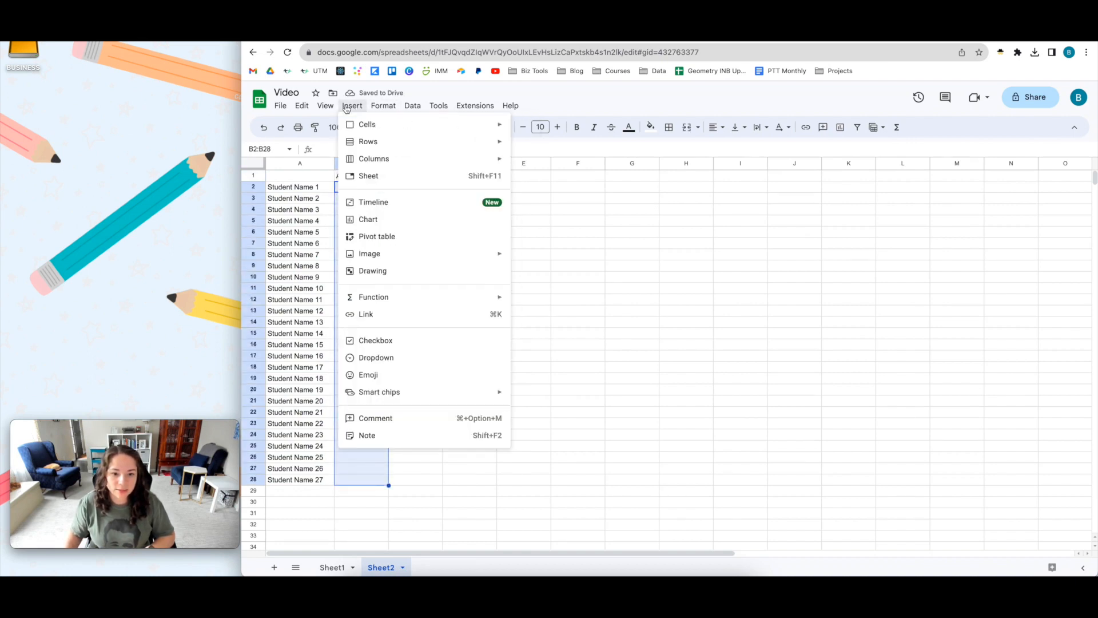
left_click(378, 341)
Step: Insert dropdowns in C2:C28 and set the first option to light green with the name On Time
left_click_drag(405, 187, 419, 482)
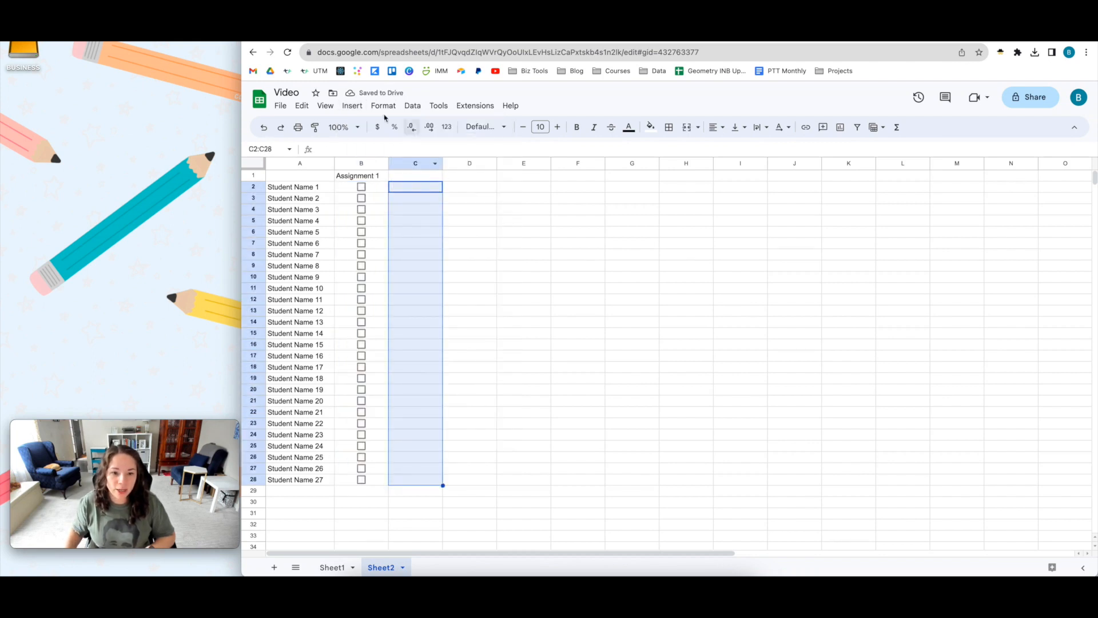
left_click(352, 107)
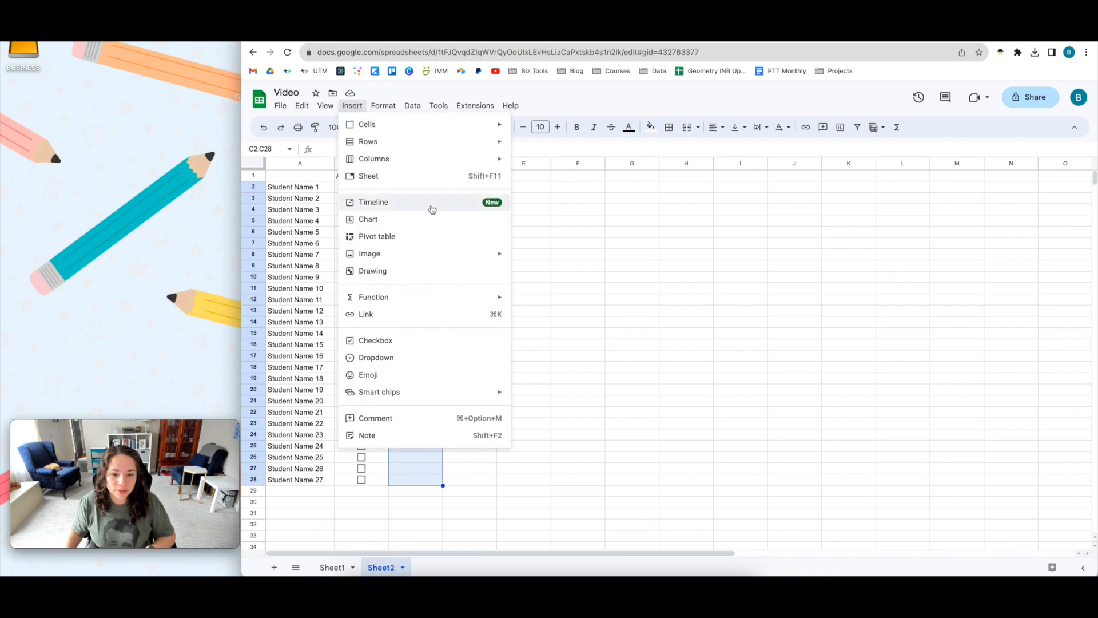
left_click(439, 364)
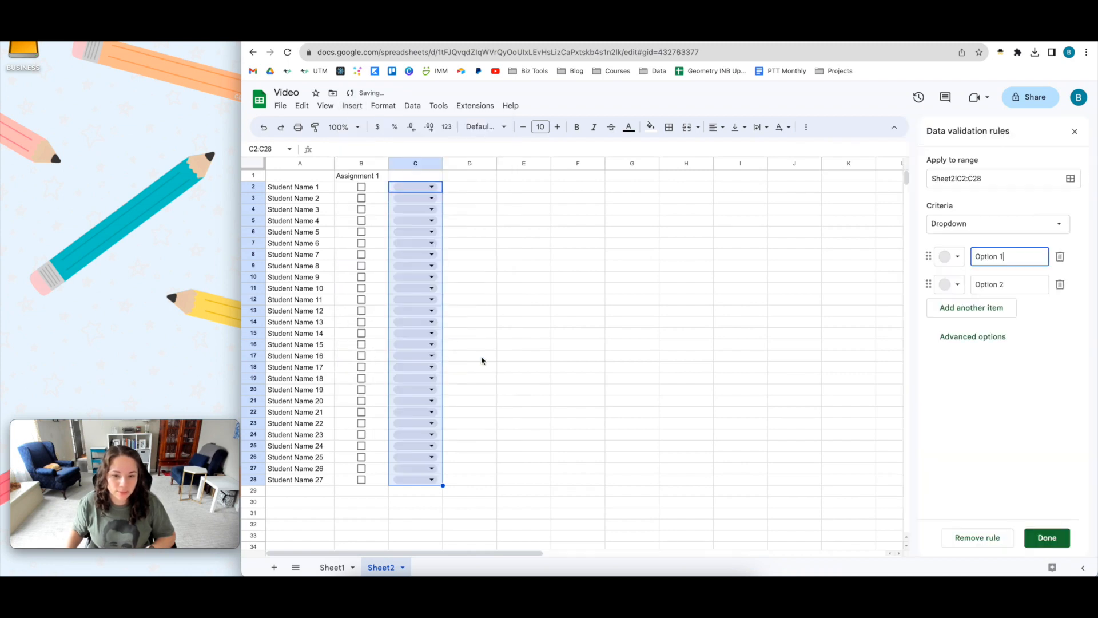
left_click(958, 256)
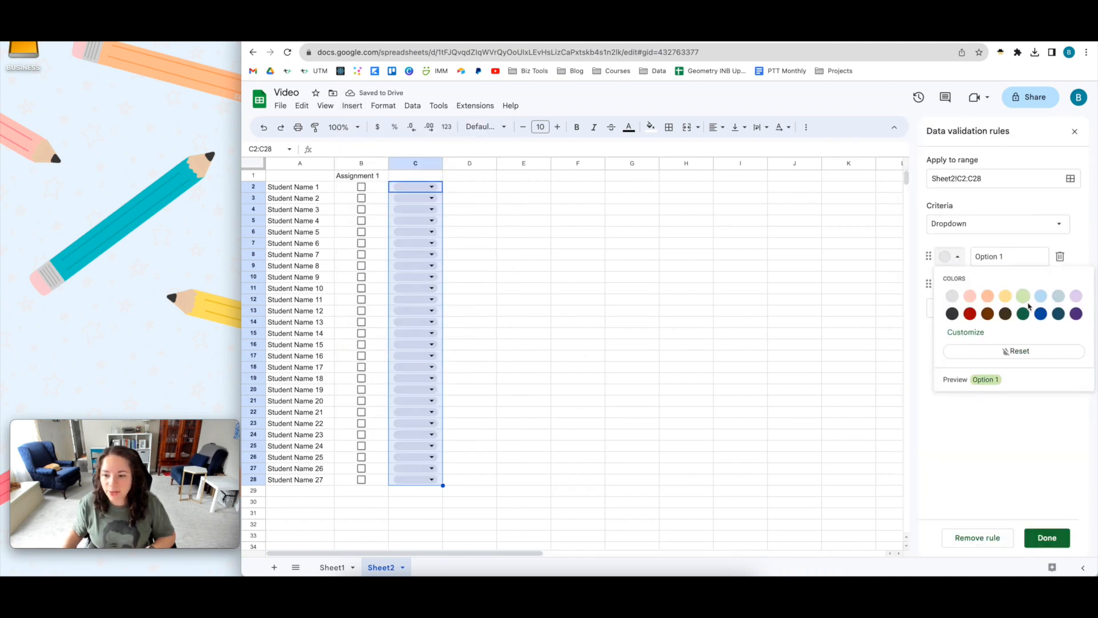
left_click(1027, 295)
type("On Time")
Step: Color the second dropdown option light yellow and name it Late
left_click(956, 285)
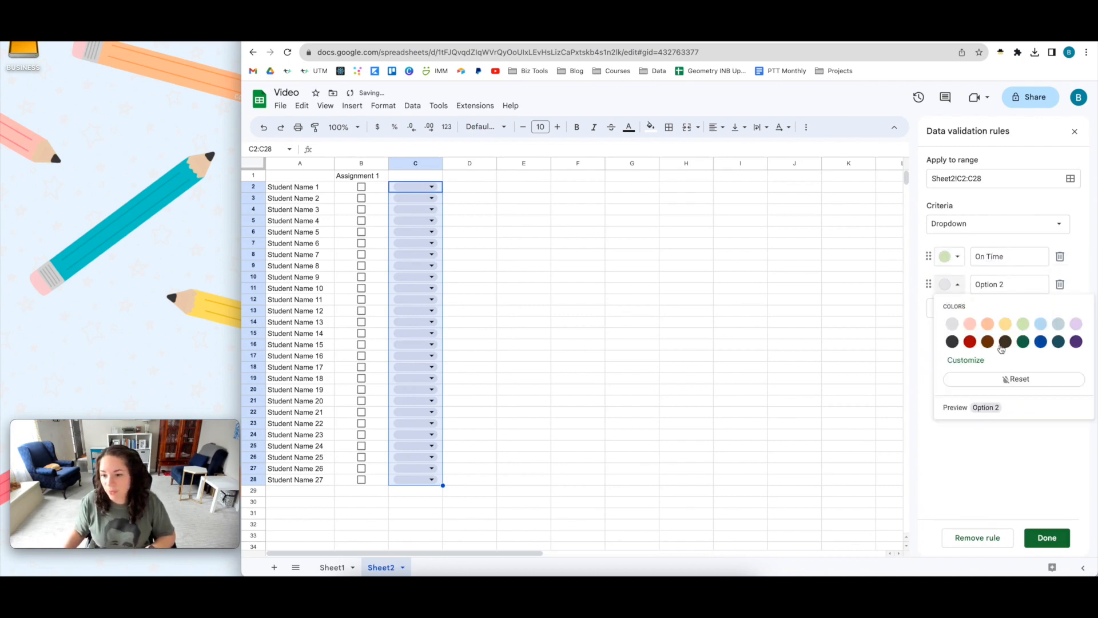
left_click(1006, 324)
left_click(978, 285)
type("Late")
Step: Add a third dropdown option in light orange named Absent and save the rule
left_click(971, 307)
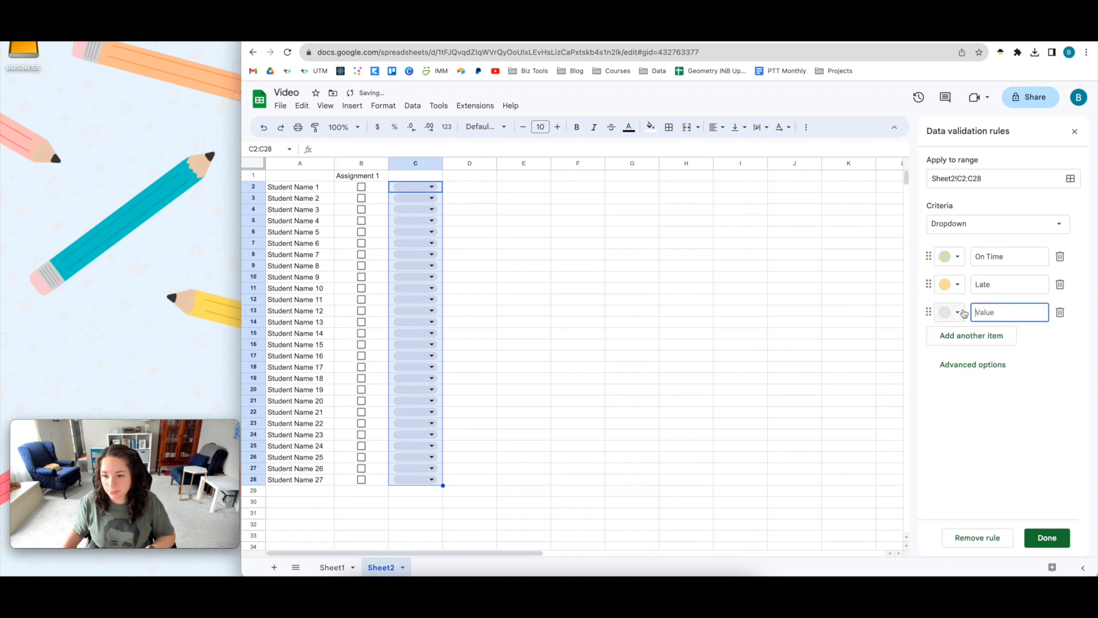
left_click(958, 313)
left_click(988, 351)
left_click(998, 312)
type("Absent")
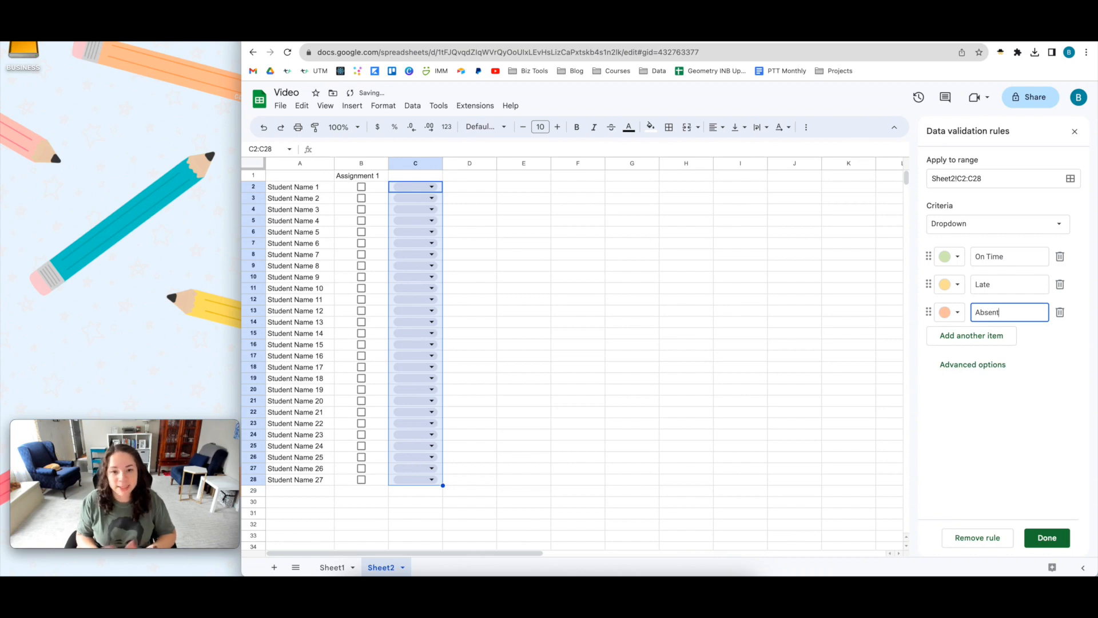
left_click(1063, 543)
Step: Merge B1:C1 and center the Assignment 1 heading across both columns
left_click_drag(380, 176, 396, 177)
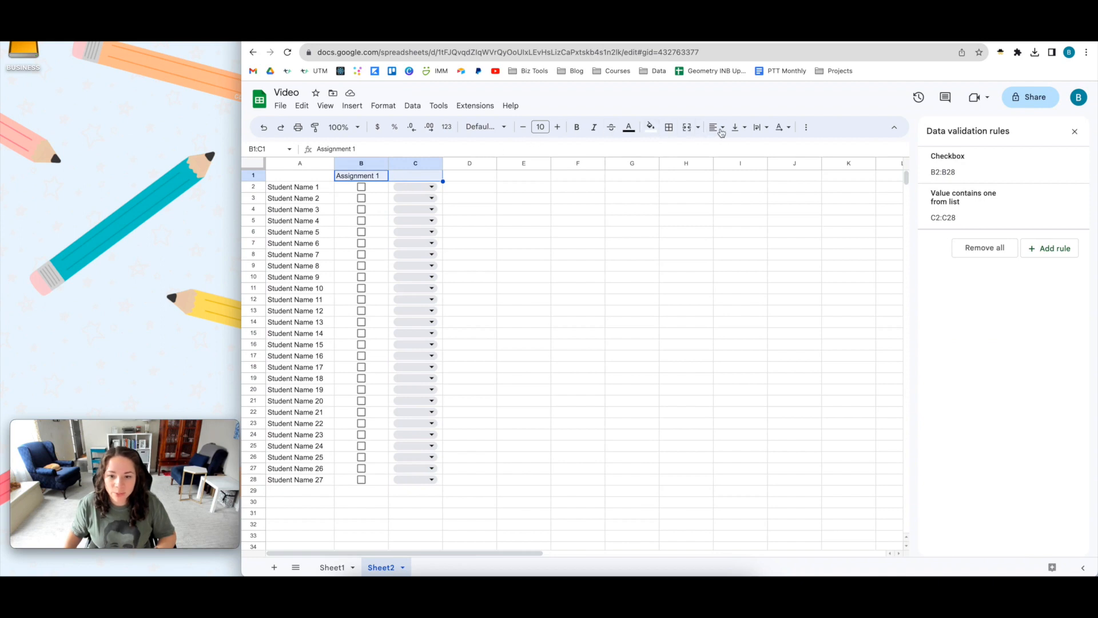
left_click(687, 127)
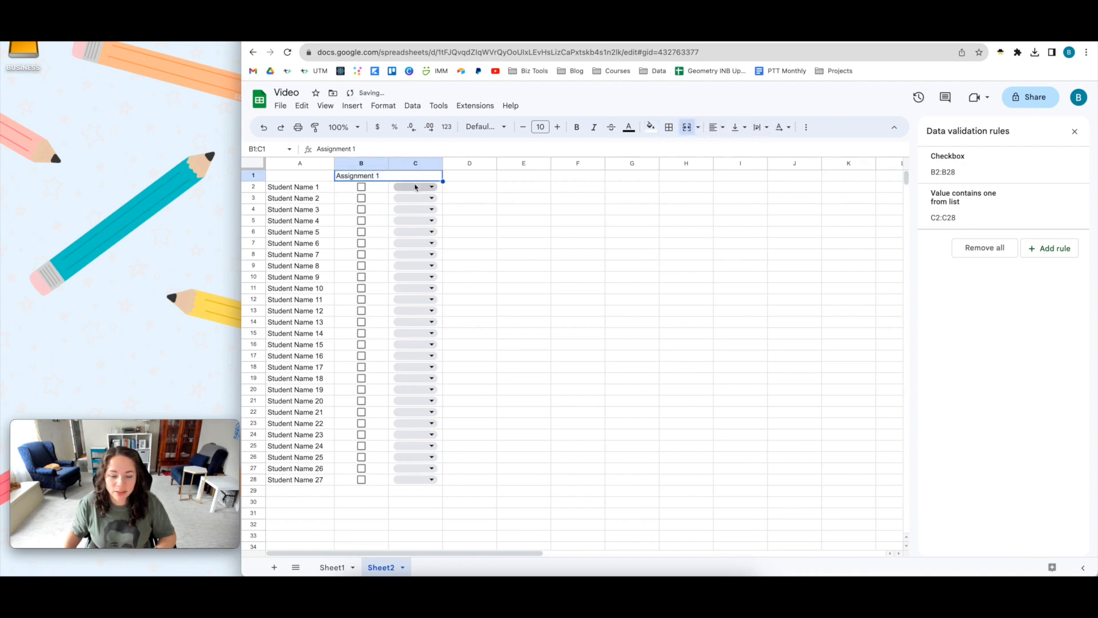
left_click(715, 127)
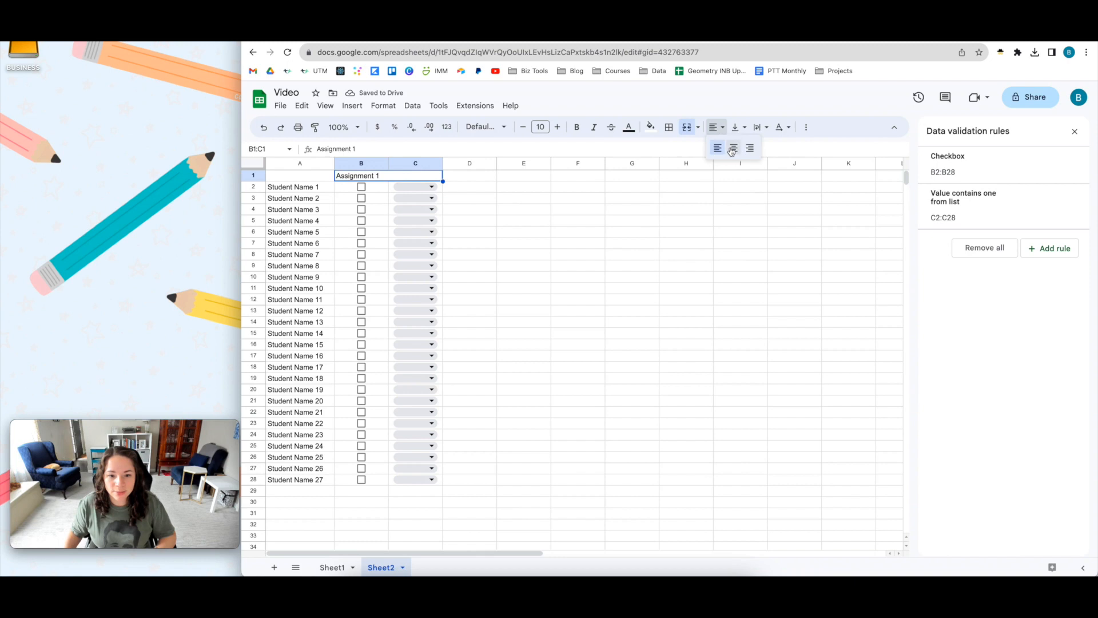
left_click(730, 147)
left_click(492, 187)
Step: Copy the checkboxes and dropdowns in B2:C28 and paste them starting at D2
left_click_drag(362, 186, 420, 485)
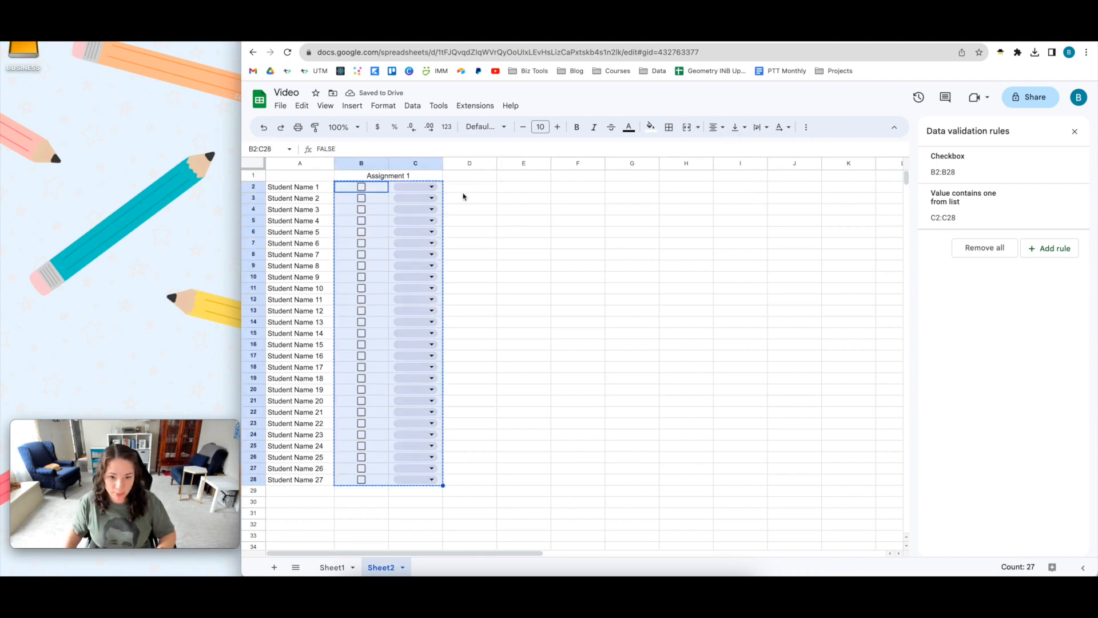
left_click(464, 187)
key("ctrl+b")
key("ctrl+b")
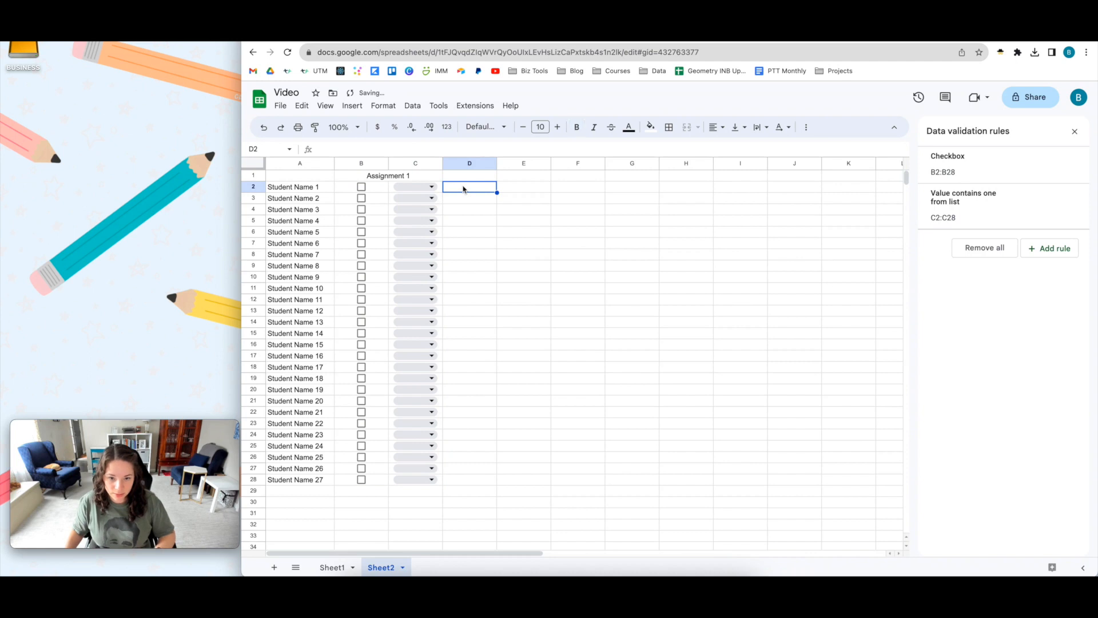
key("ctrl+v")
Step: Merge D1:E1 and enter the heading Assignment 2 in it
left_click_drag(469, 176, 512, 183)
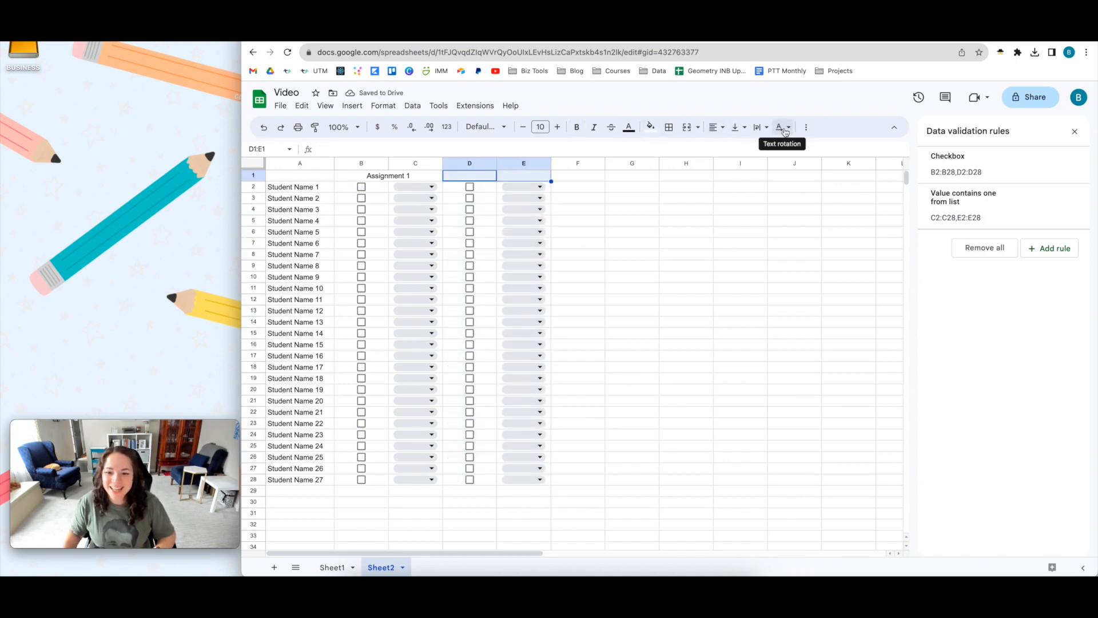
left_click(689, 129)
type("Assignmetn 1")
key("BackSpace")
key("BackSpace")
type("nt 2")
key("Return")
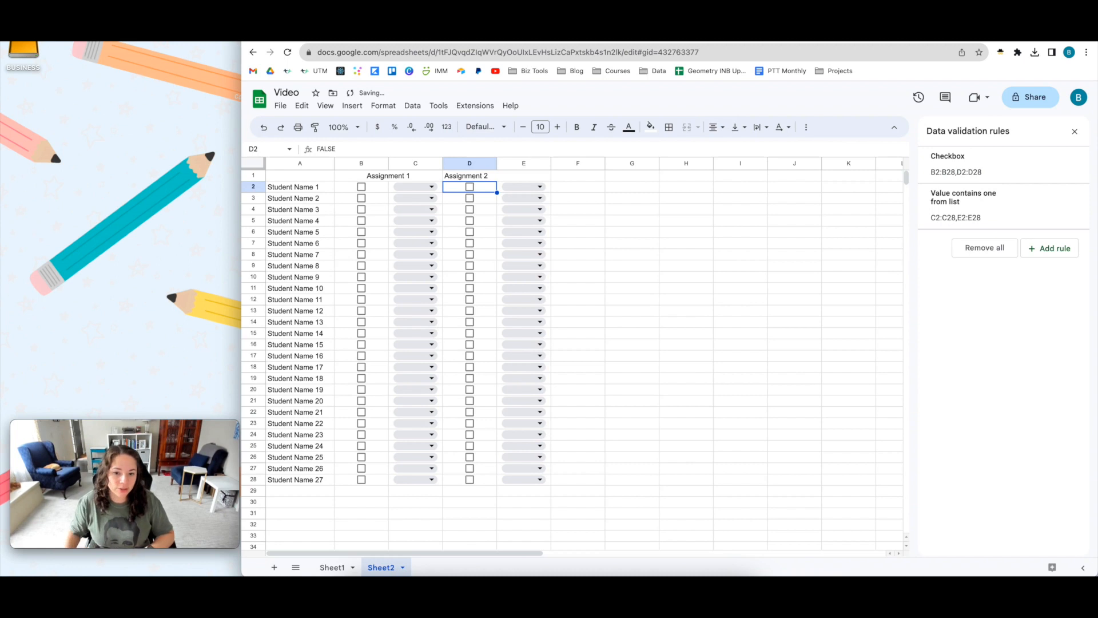
Step: Center the Assignment 2 heading in its merged cell
left_click(489, 177)
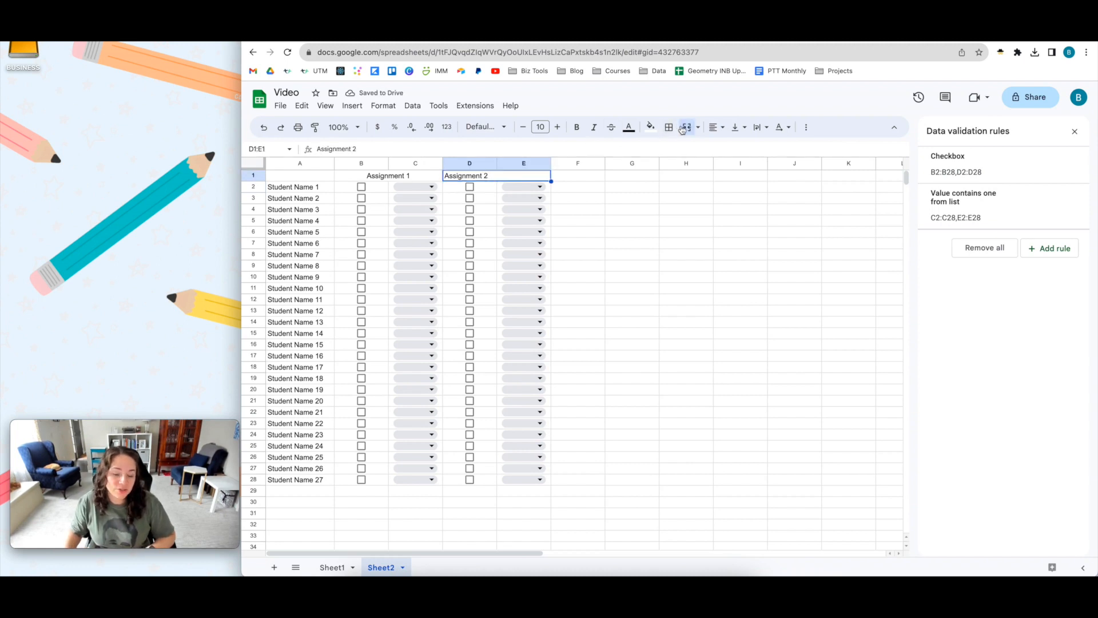
left_click(715, 131)
left_click(732, 147)
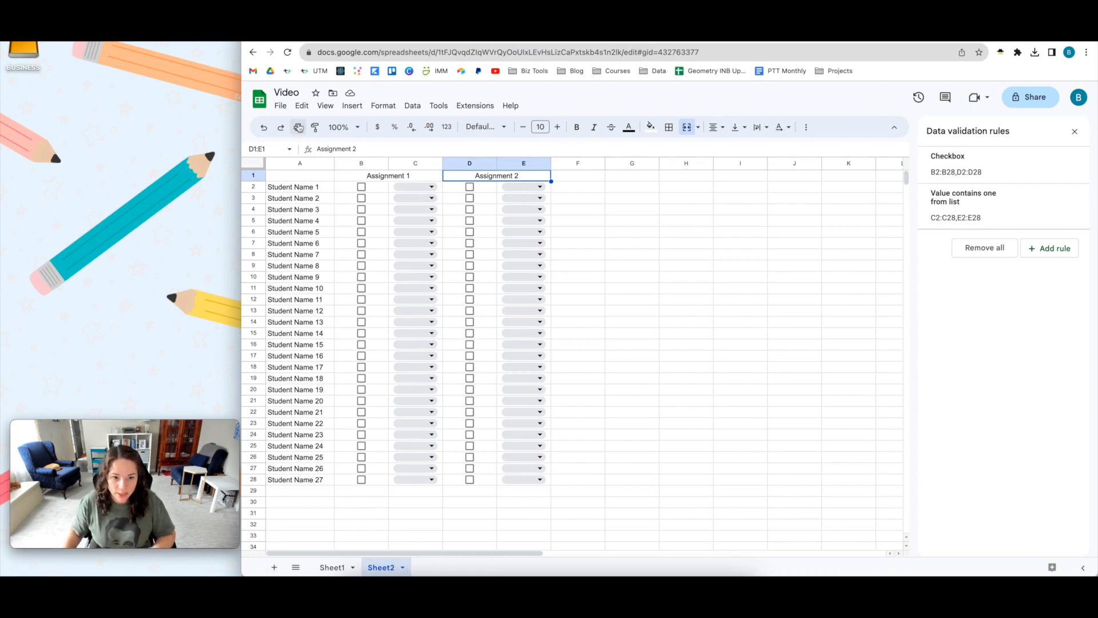
Step: Open the print settings for the sheet, view the print range options, and cancel
left_click(297, 127)
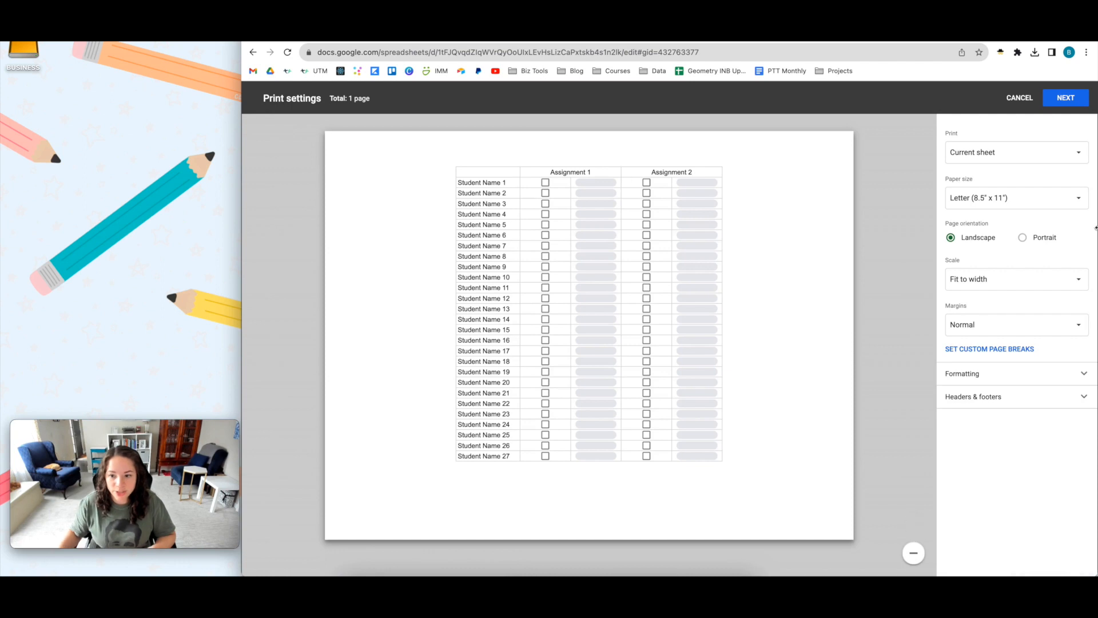
left_click(1002, 158)
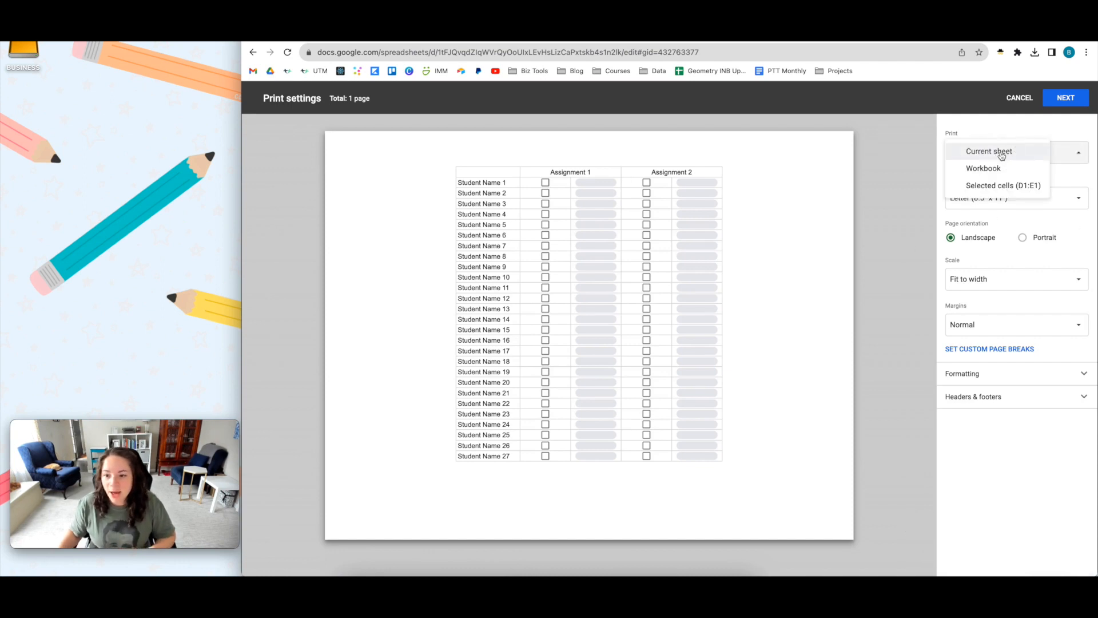
left_click(1037, 131)
left_click(1006, 152)
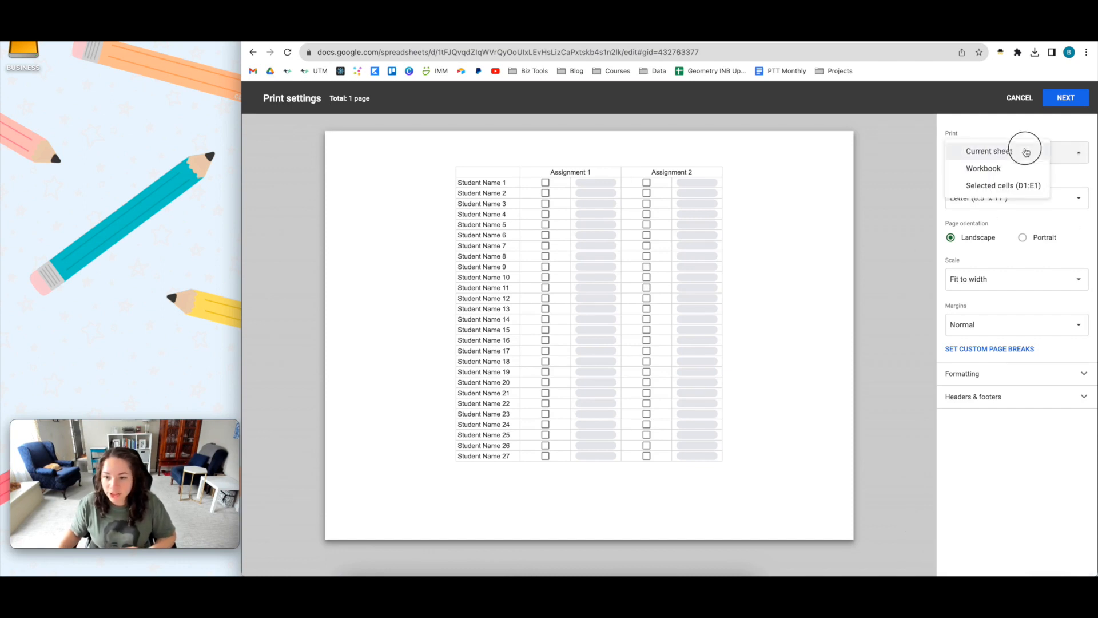
left_click(1020, 98)
Step: Select A1:E28 and set the print range to the selected cells in the print settings
left_click_drag(295, 179, 511, 483)
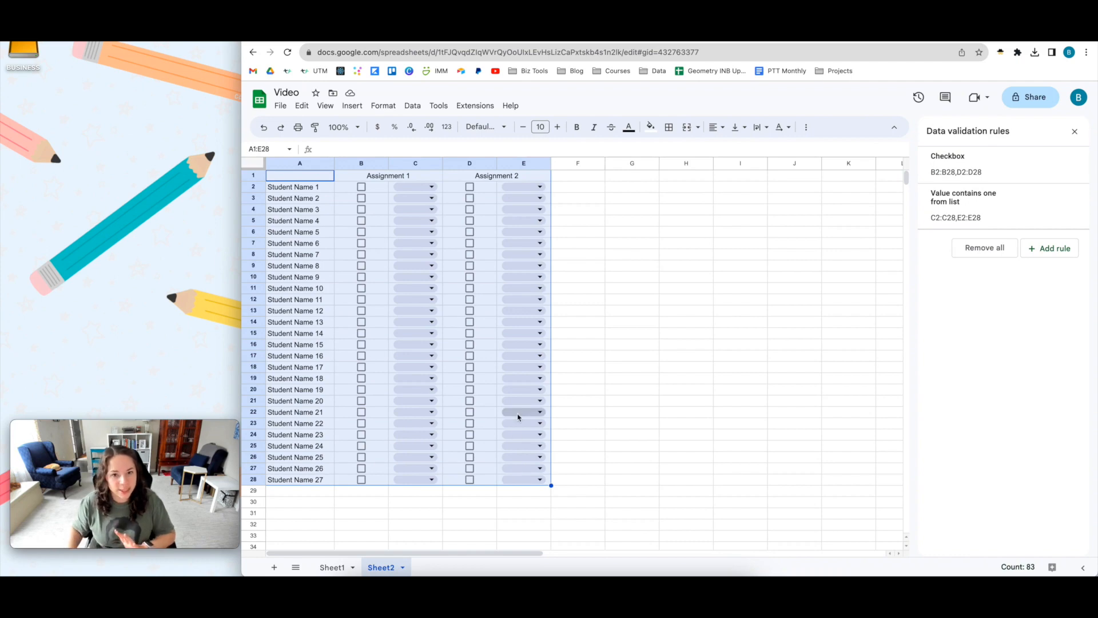
left_click(297, 127)
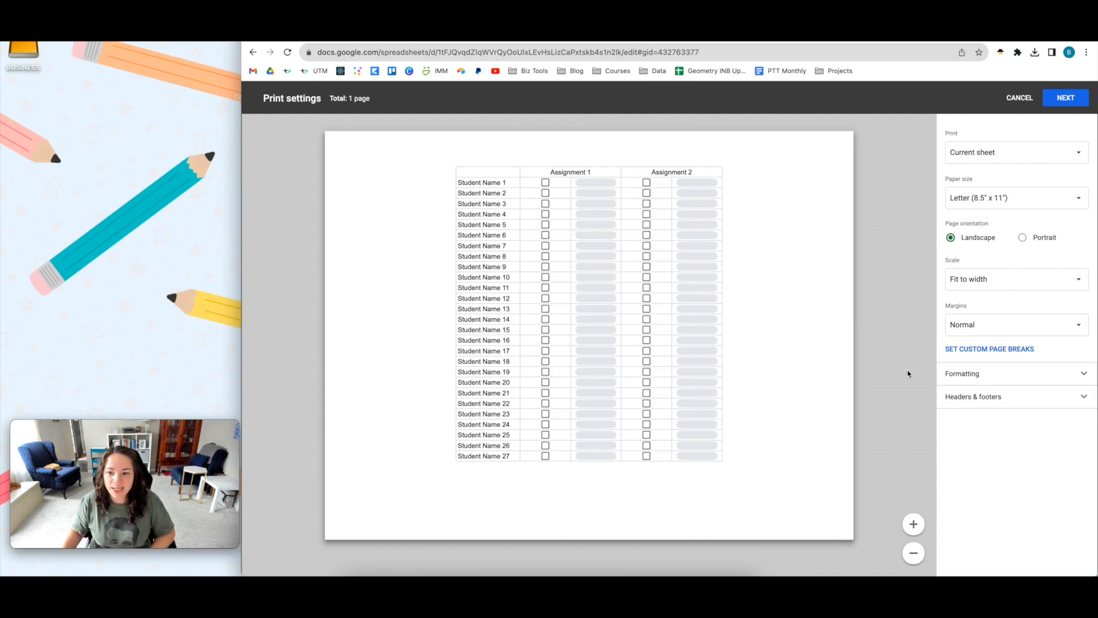
left_click(1012, 150)
left_click(996, 185)
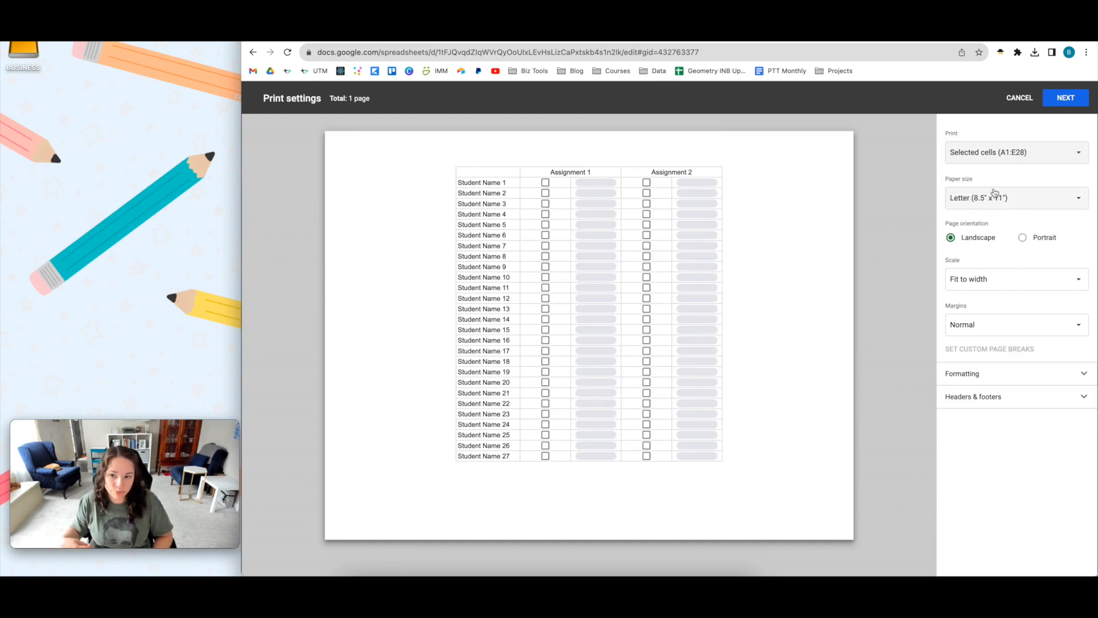
Step: Review the scale, margin and formatting options in the print settings
left_click(1025, 279)
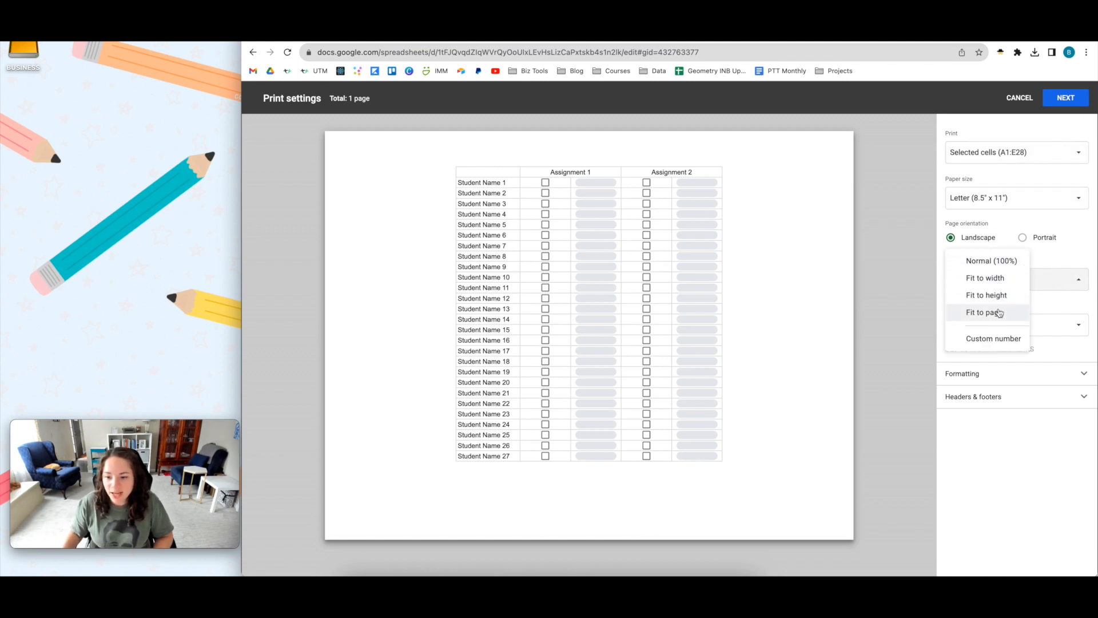
left_click(1037, 316)
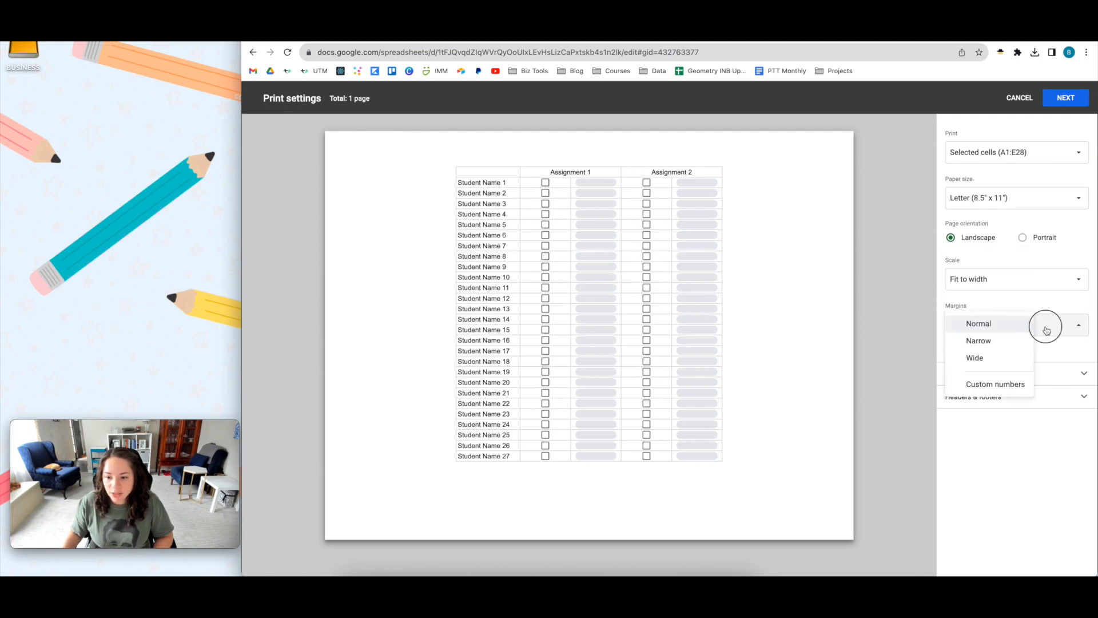
left_click(1069, 433)
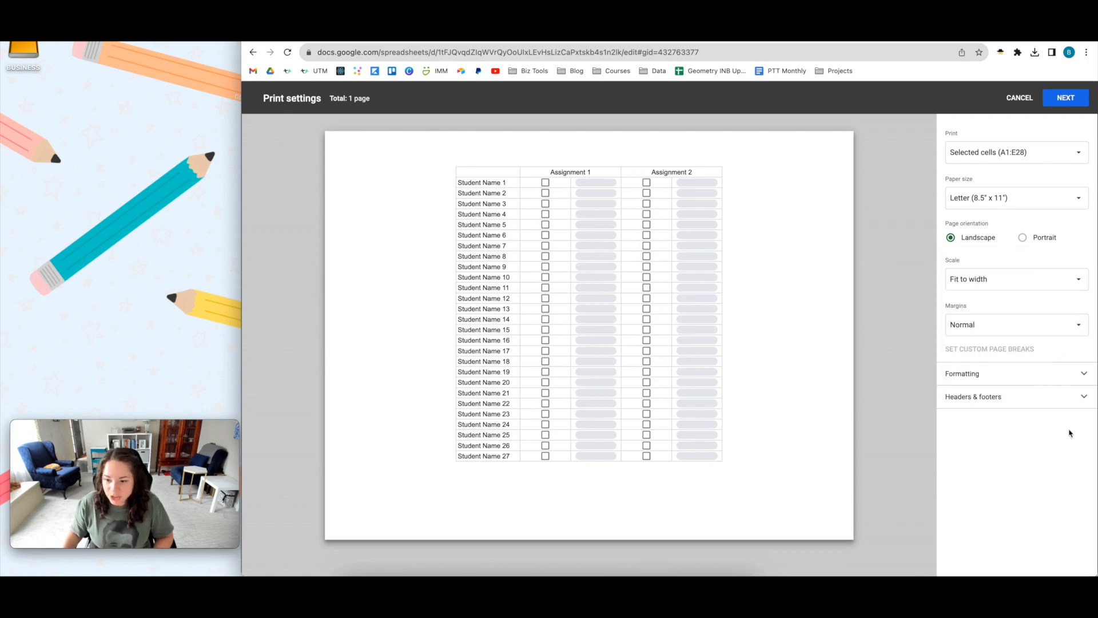
left_click(1083, 374)
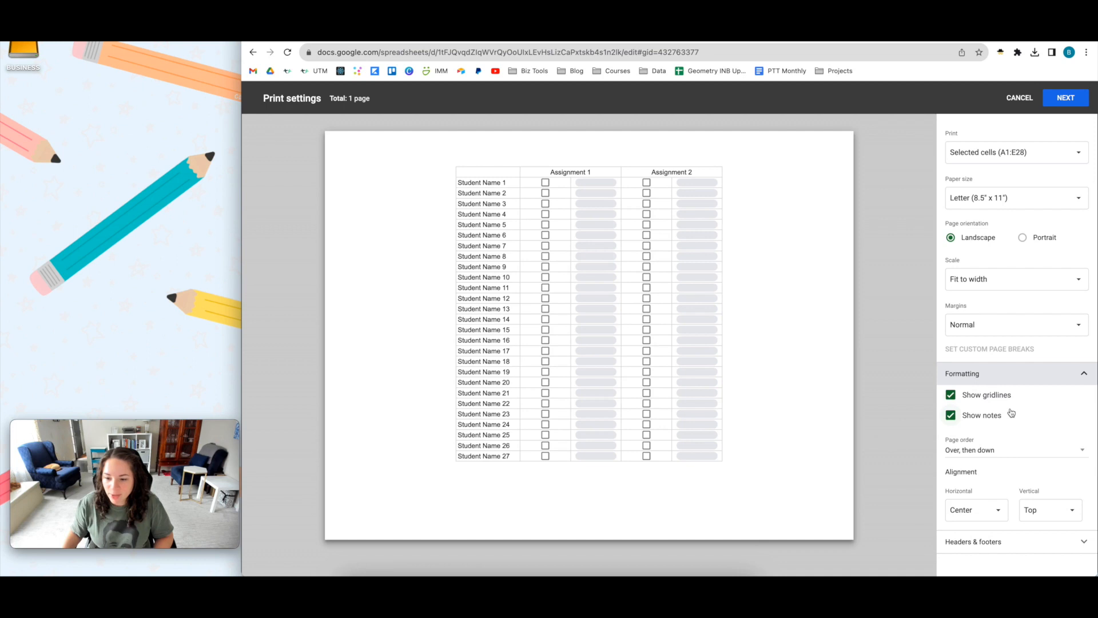
left_click(1083, 373)
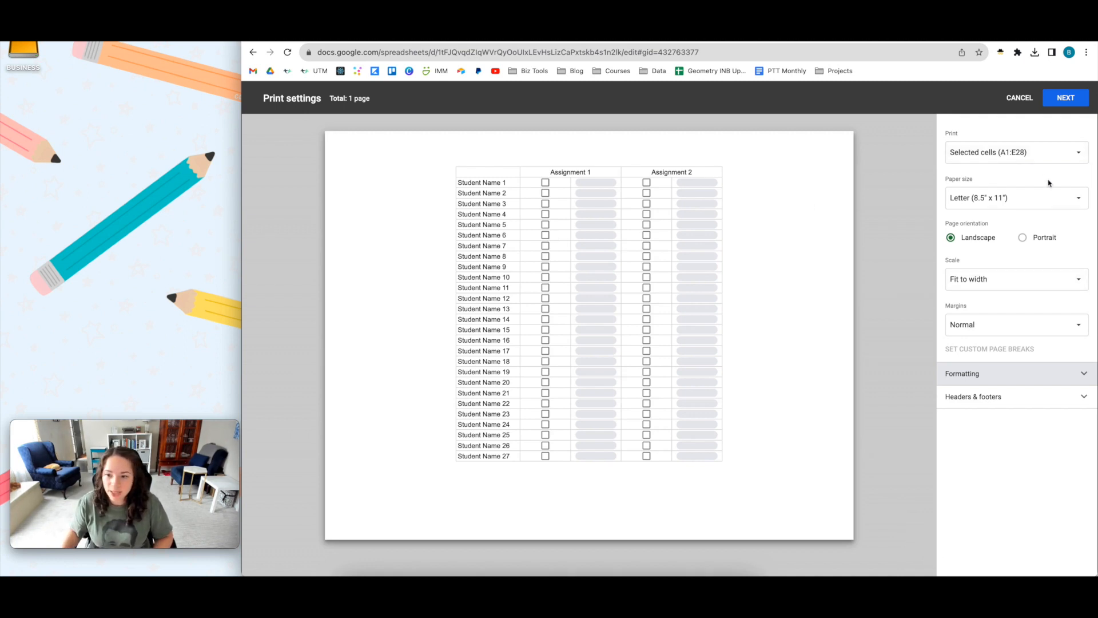
Step: Set the print range to the current sheet and keep the paper size at Letter (8.5" x 11")
left_click(1050, 156)
left_click(1028, 125)
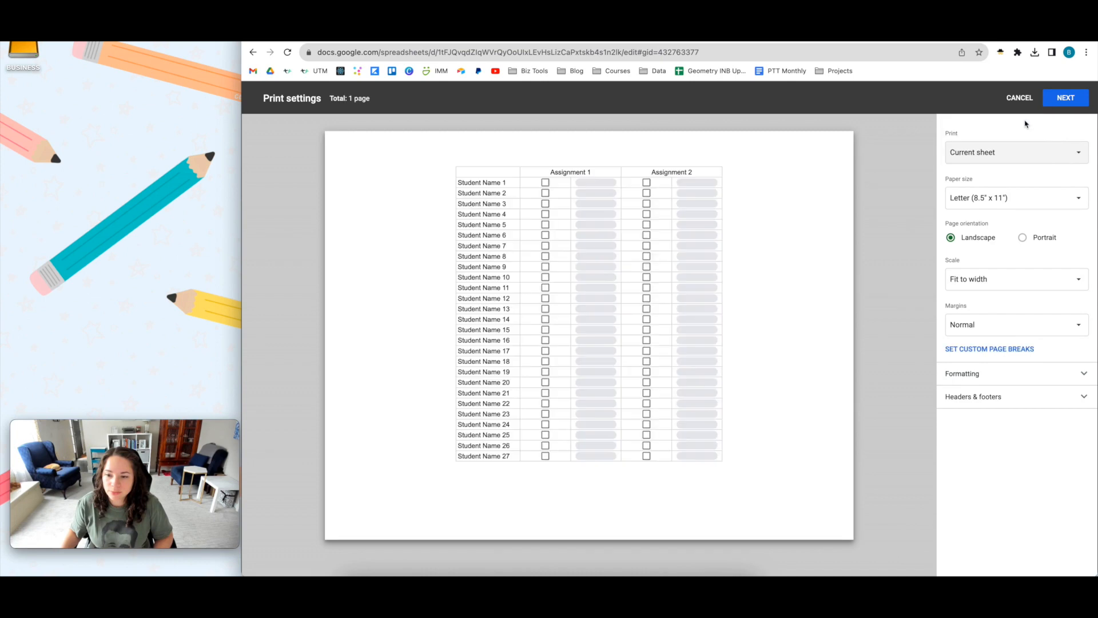
left_click(1010, 198)
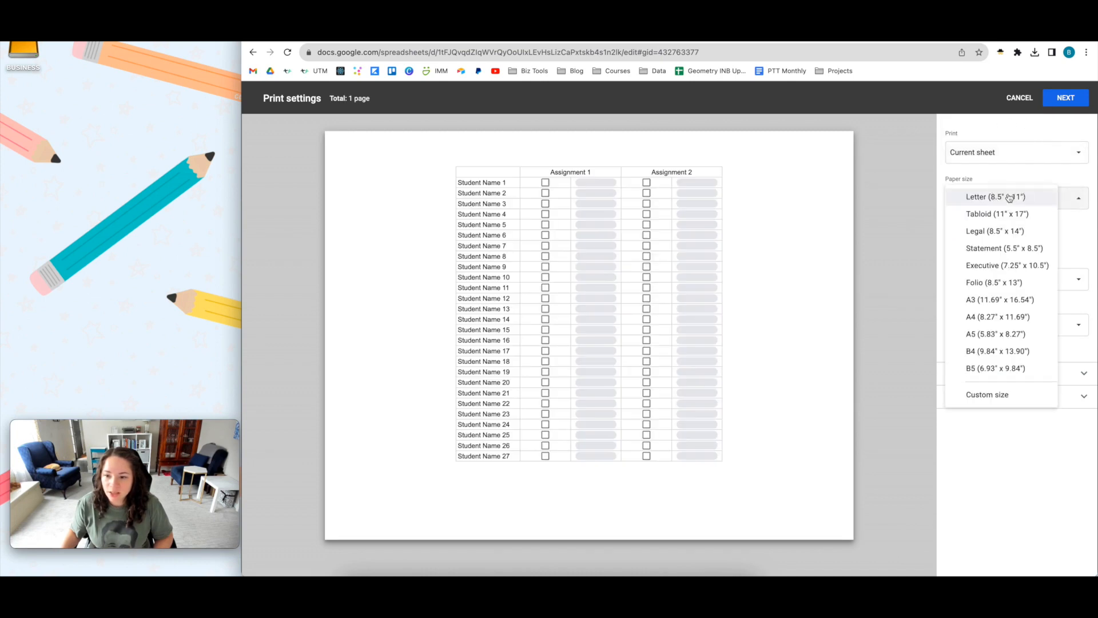
left_click(1010, 198)
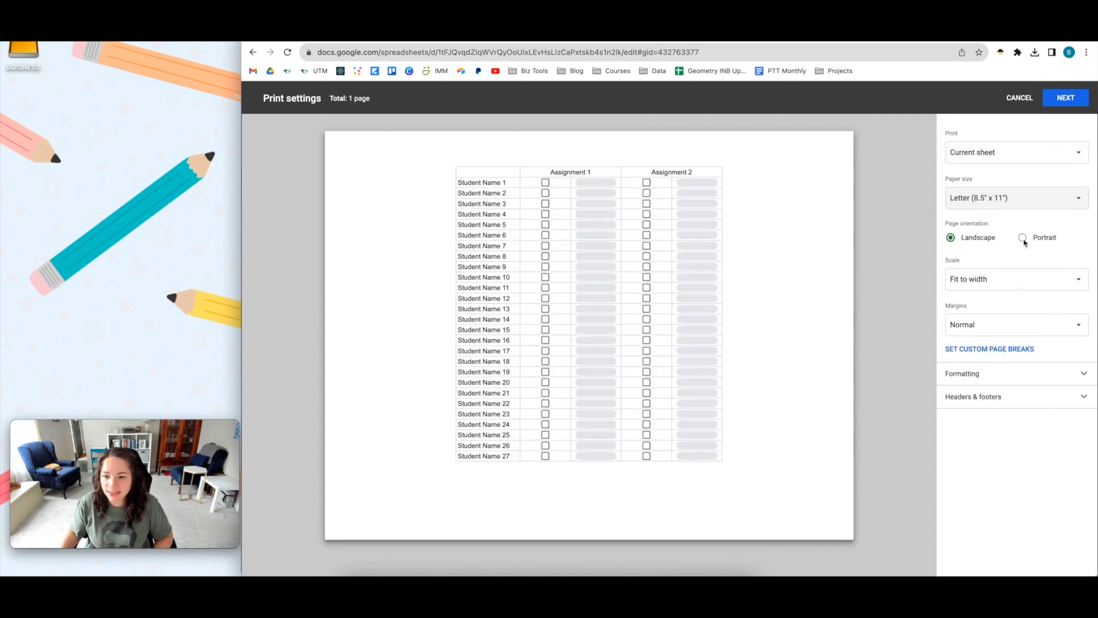
Step: Switch the page orientation to Portrait, check the whole page preview, and exit without printing
left_click(1047, 237)
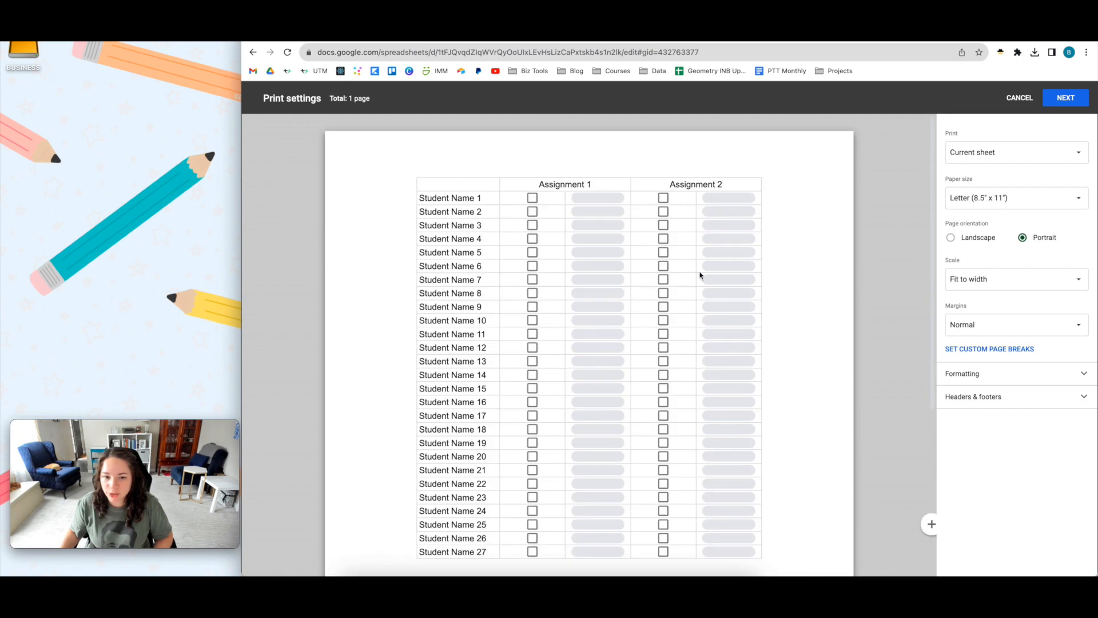
scroll(697, 316, "down", 5)
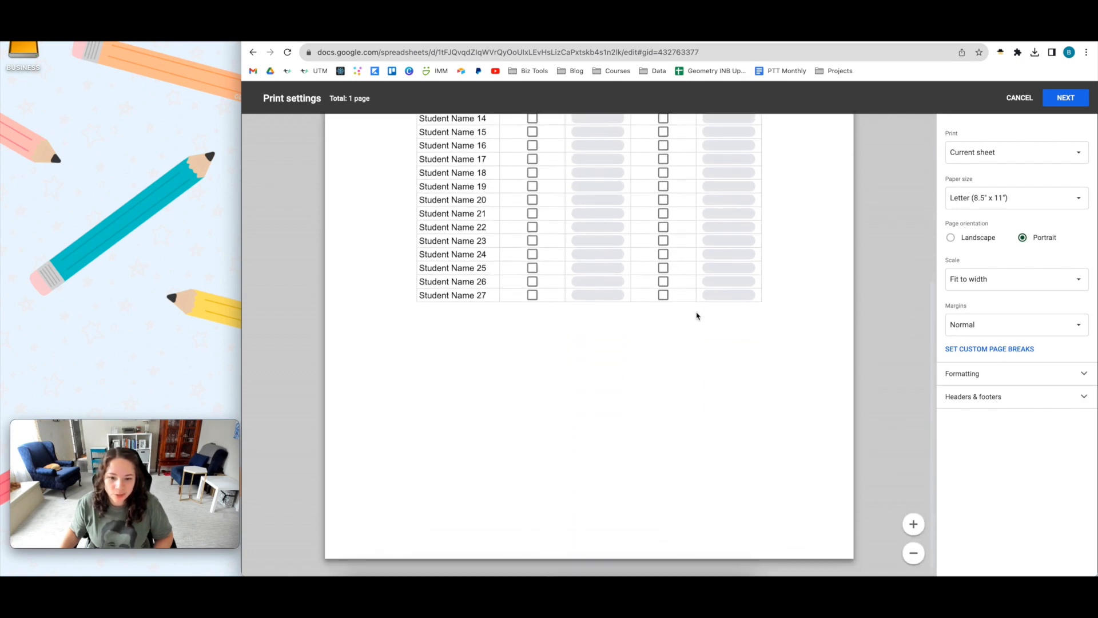
scroll(697, 315, "up", 5)
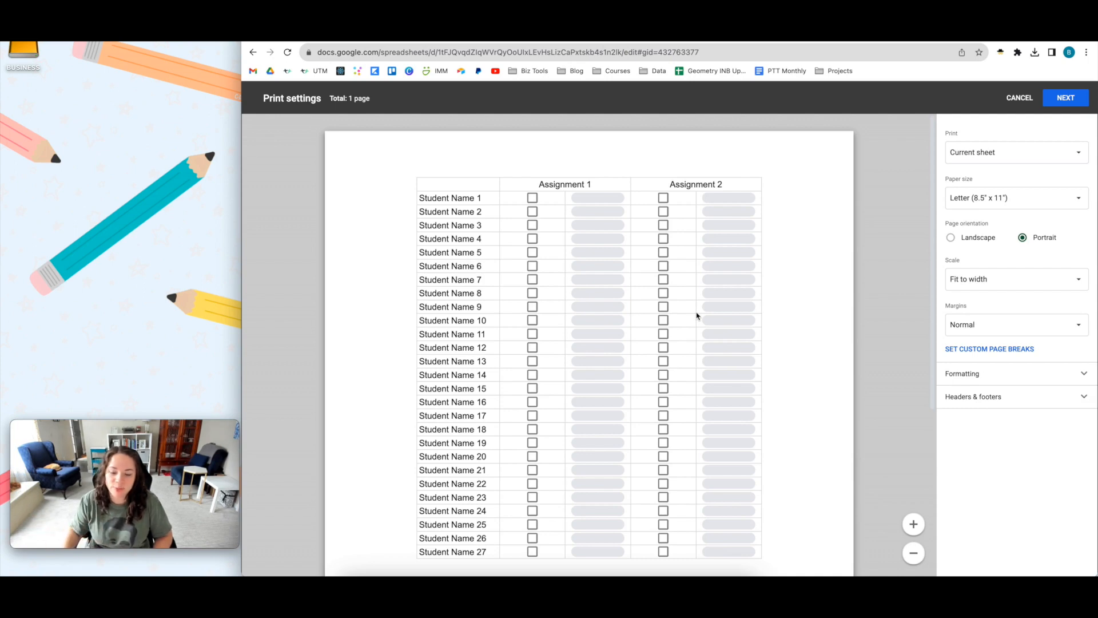
left_click(1026, 99)
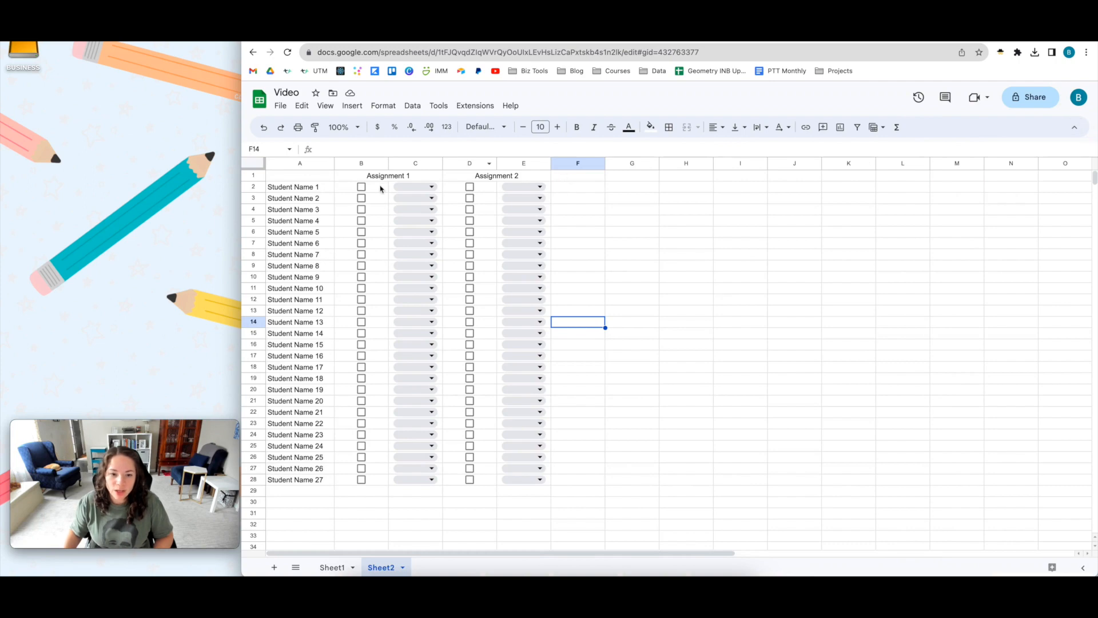
scroll(914, 294, "right", 5)
scroll(914, 308, "down", 20)
scroll(914, 308, "down", 15)
scroll(914, 307, "up", 15)
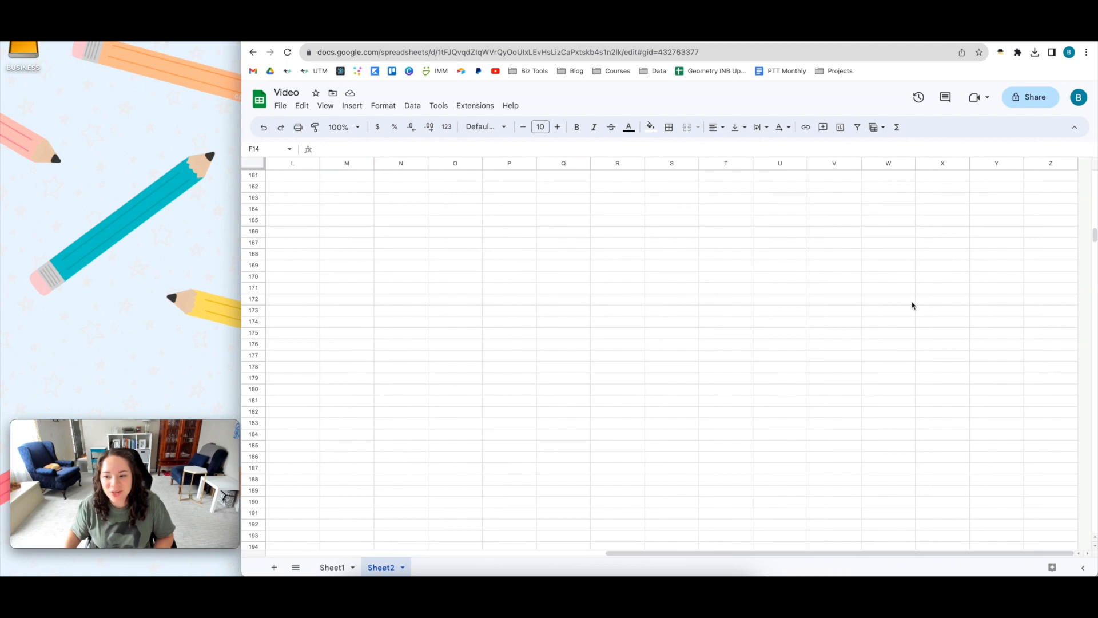
Step: Delete the empty columns F through Z beside the Assignment 2 columns on Sheet2
scroll(1010, 303, "up", 20)
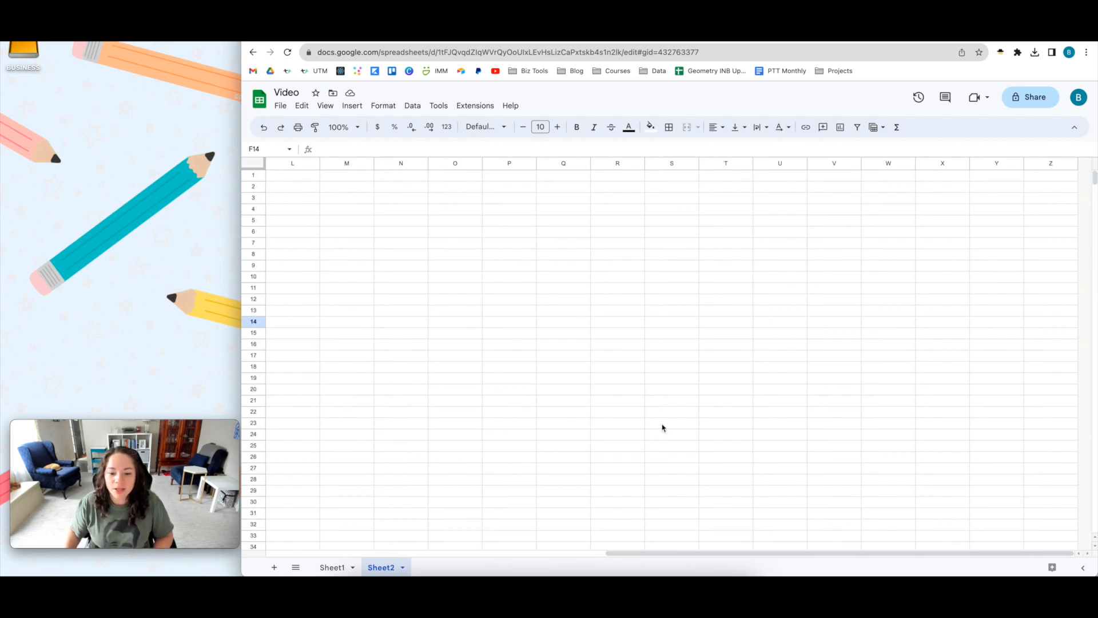
left_click_drag(677, 555, 314, 522)
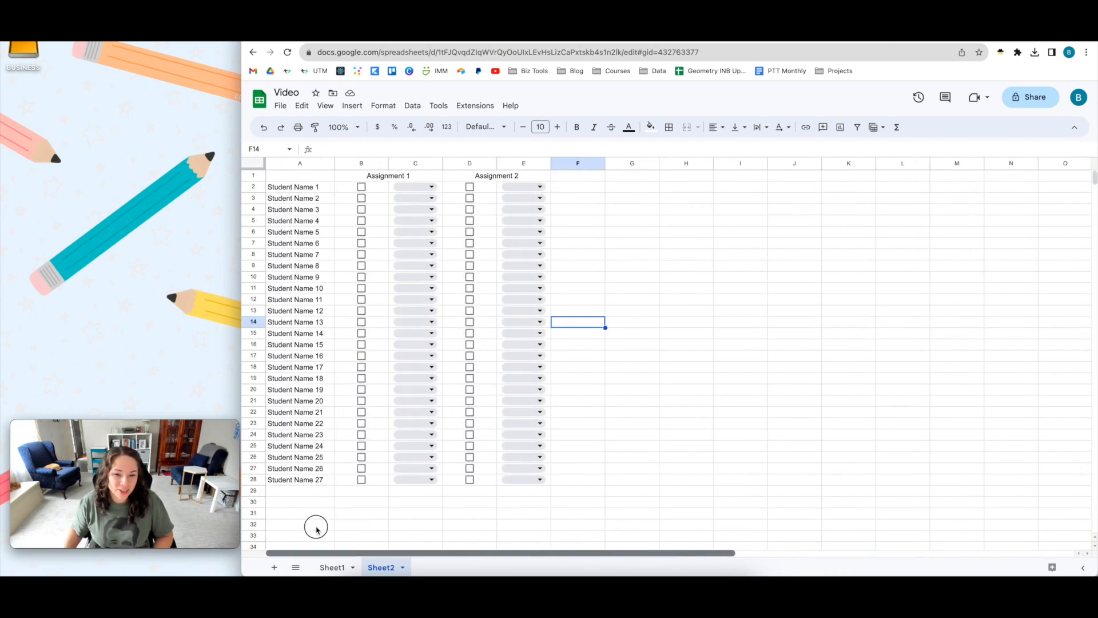
left_click_drag(574, 179, 1092, 250)
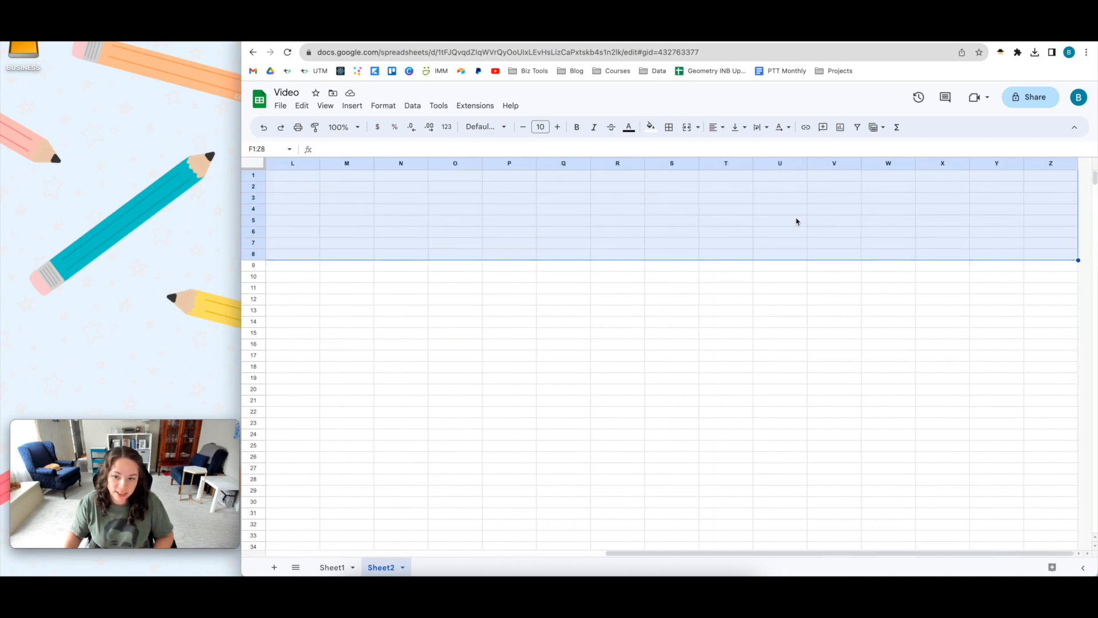
right_click(796, 221)
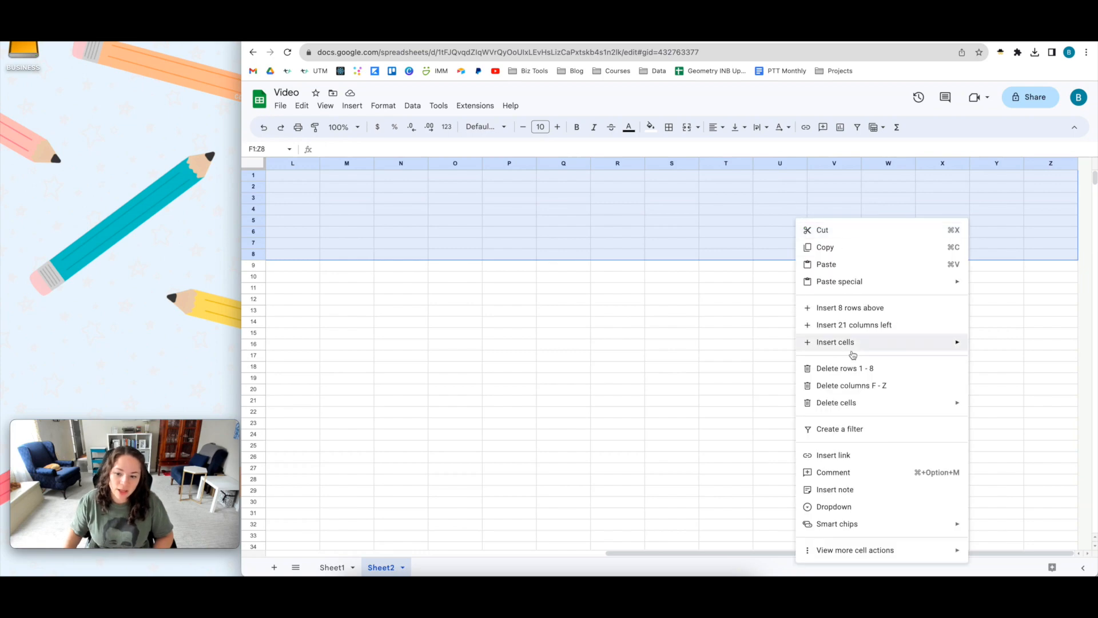
left_click(867, 386)
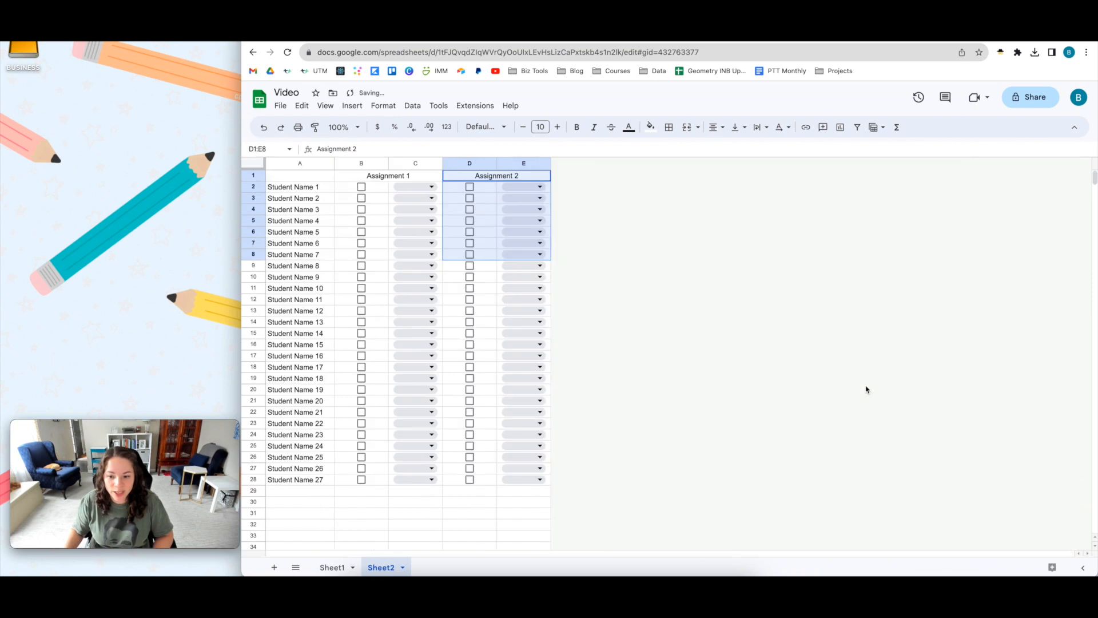
Step: Select A29:E1000 to delete the empty rows 29–1000 below the student list, and undo the deletion
scroll(513, 412, "down", 4)
scroll(511, 413, "down", 1)
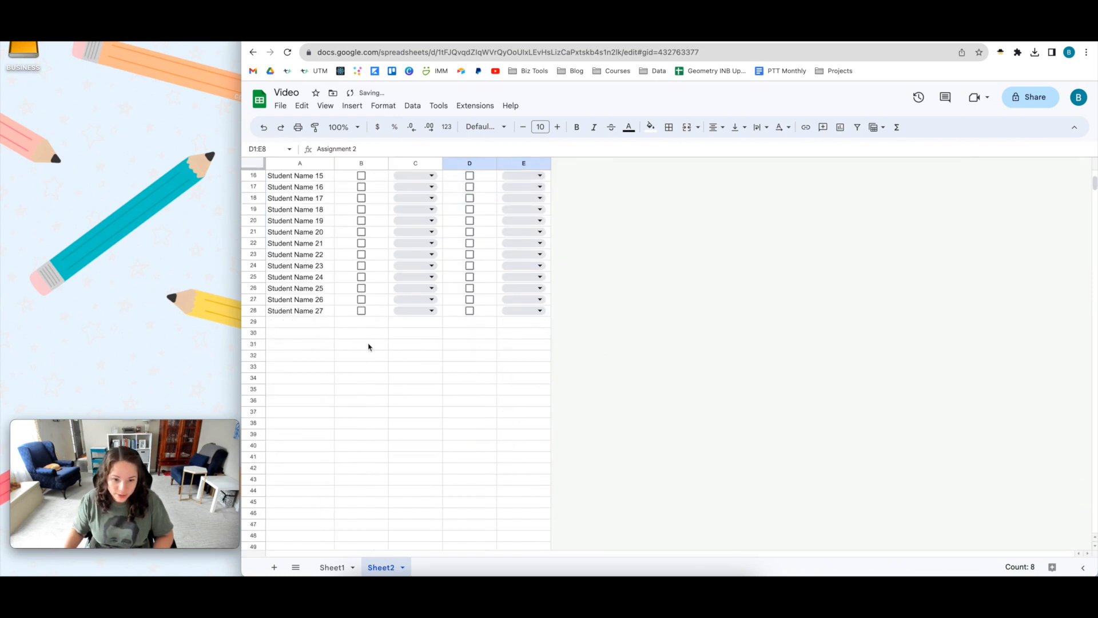
left_click_drag(297, 324, 540, 572)
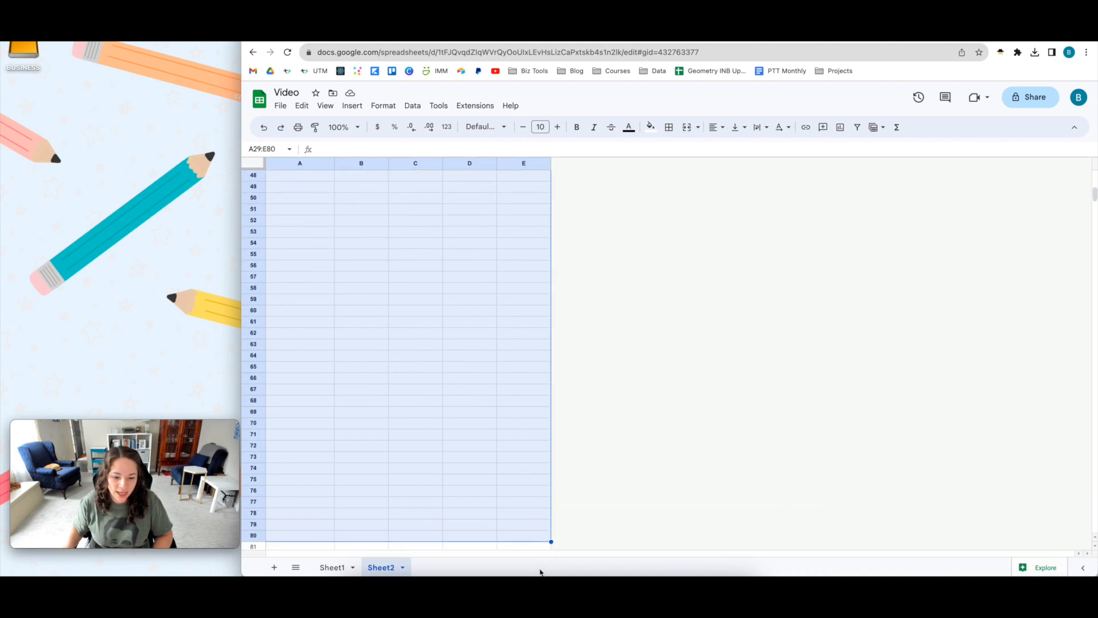
left_click(279, 149)
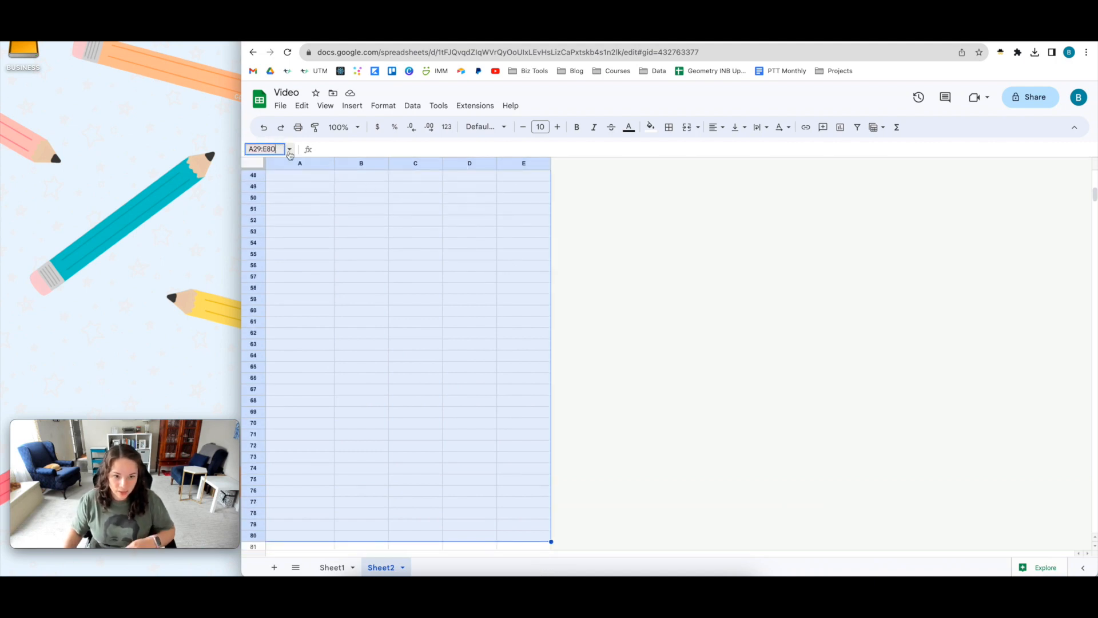
key("BackSpace")
key("BackSpace")
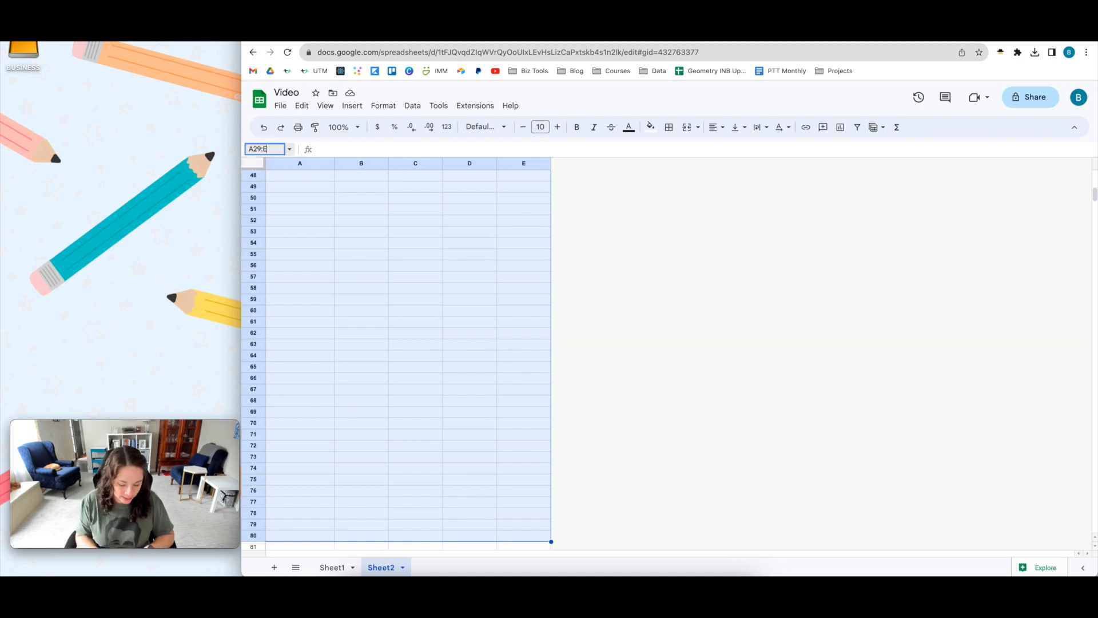
type("1000")
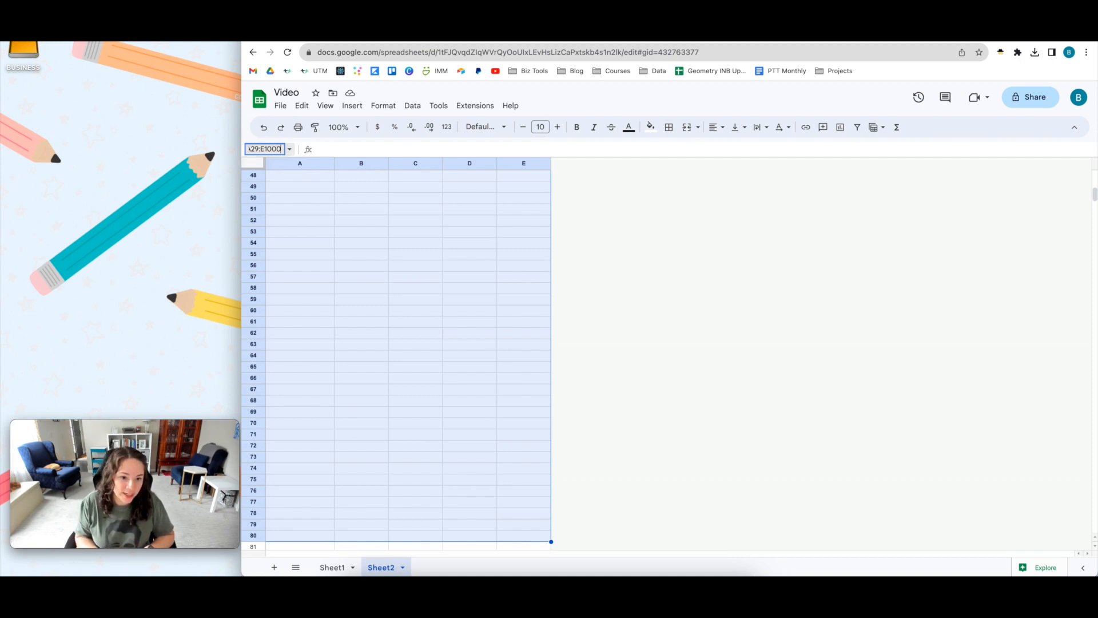
key("Return")
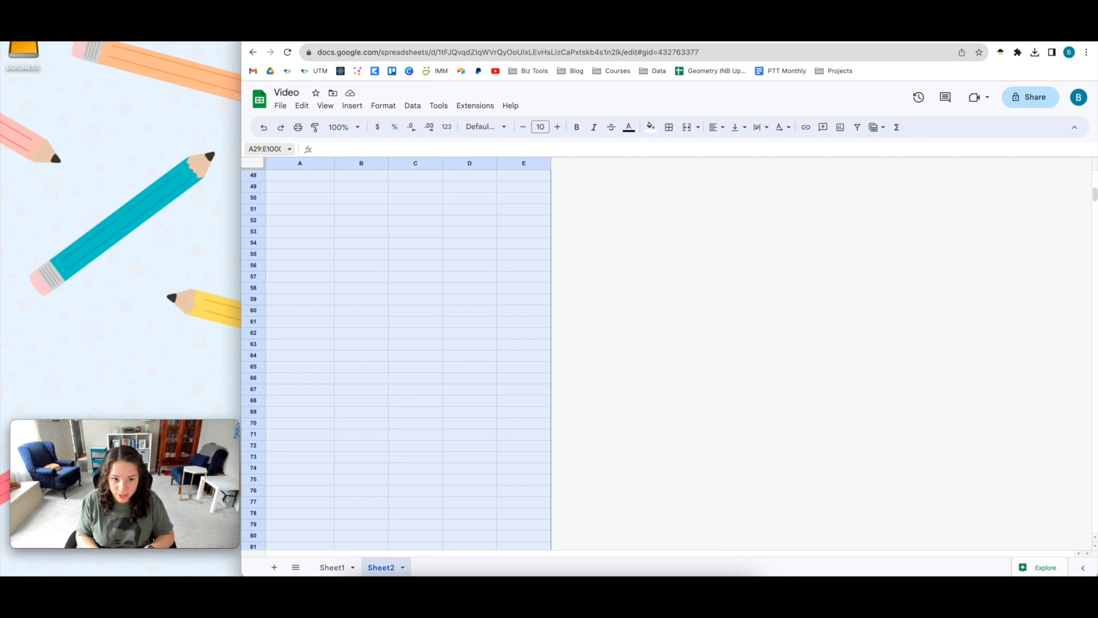
scroll(379, 321, "down", 15)
right_click(380, 295)
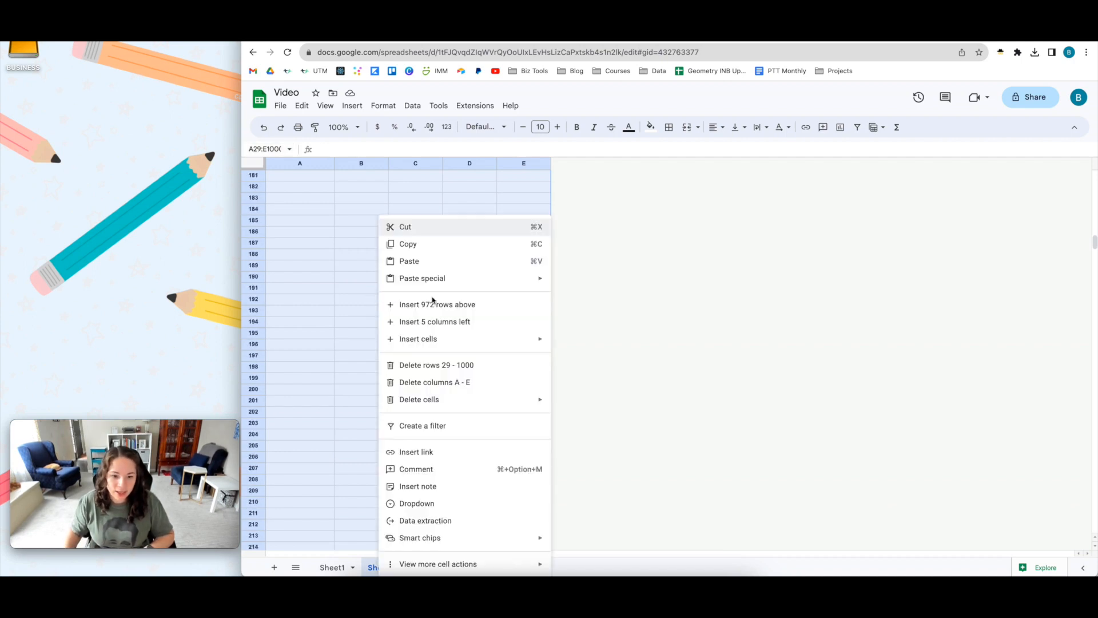
left_click(477, 368)
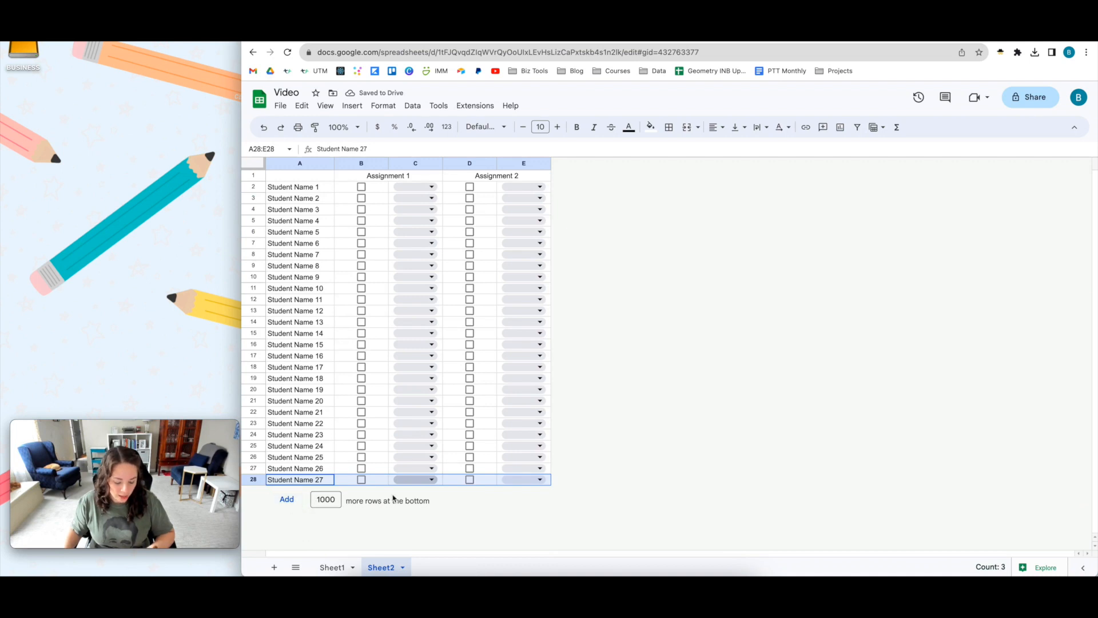
key("ctrl+z")
left_click(395, 502)
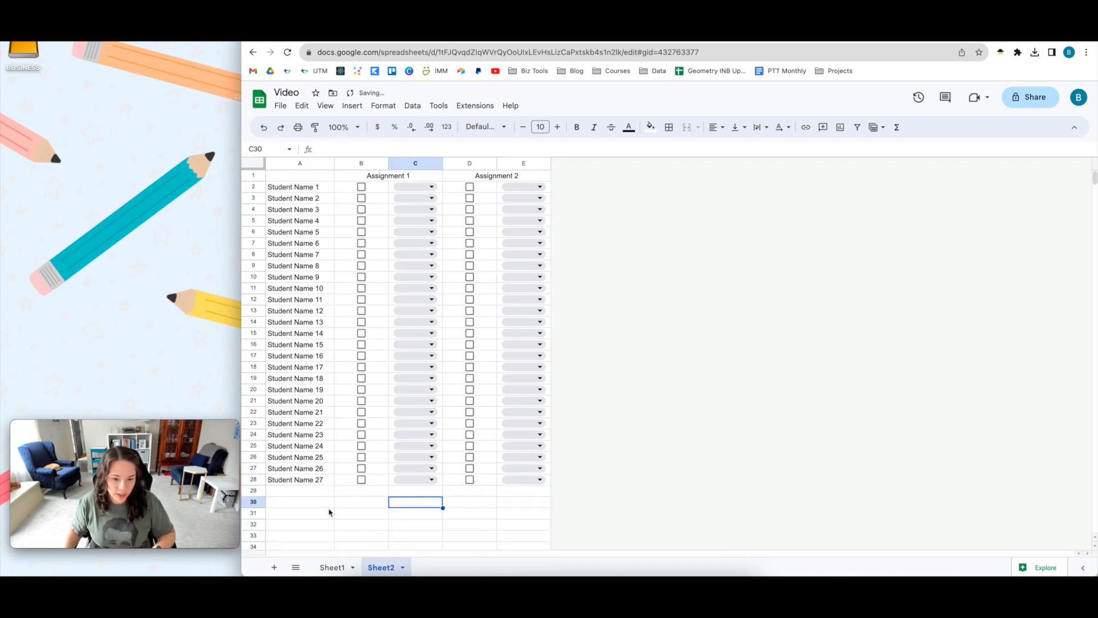
Step: Delete the single empty row 35 below the student list
scroll(319, 511, "down", 2)
right_click(253, 480)
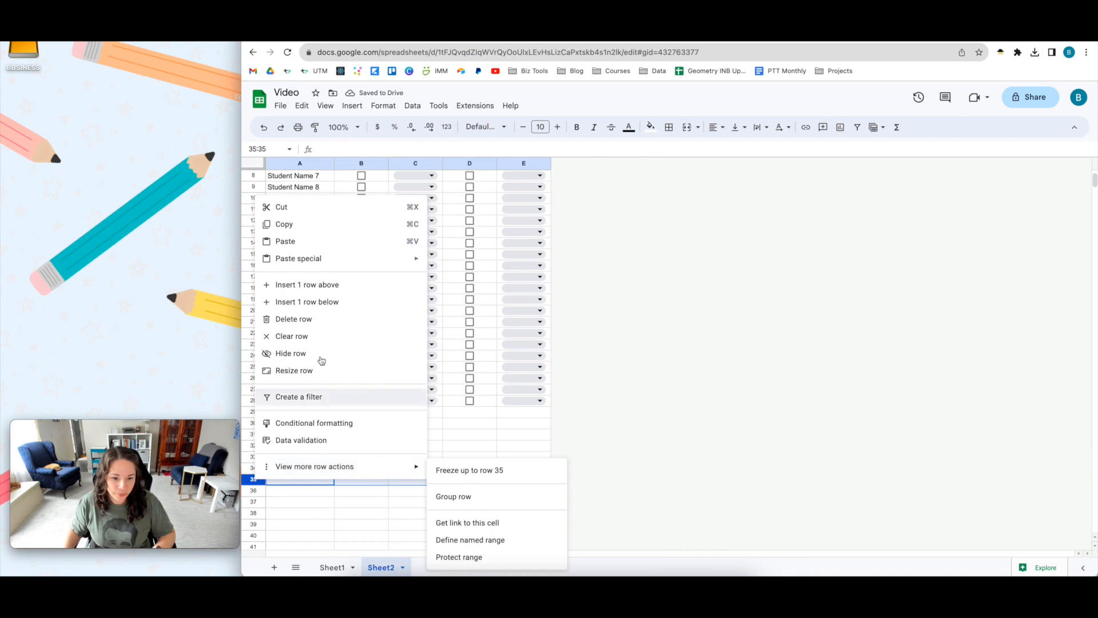
left_click(307, 319)
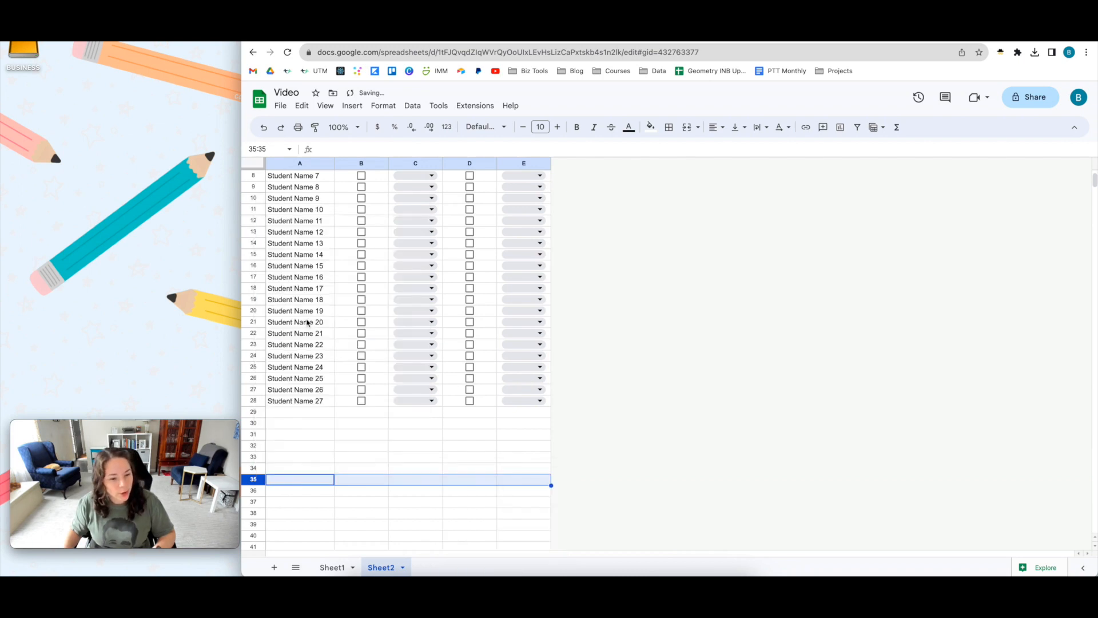
Step: Try to extend the selection of empty cells from A29 down to the end of column E by editing the range reference
left_click_drag(321, 413, 559, 556)
left_click(286, 150)
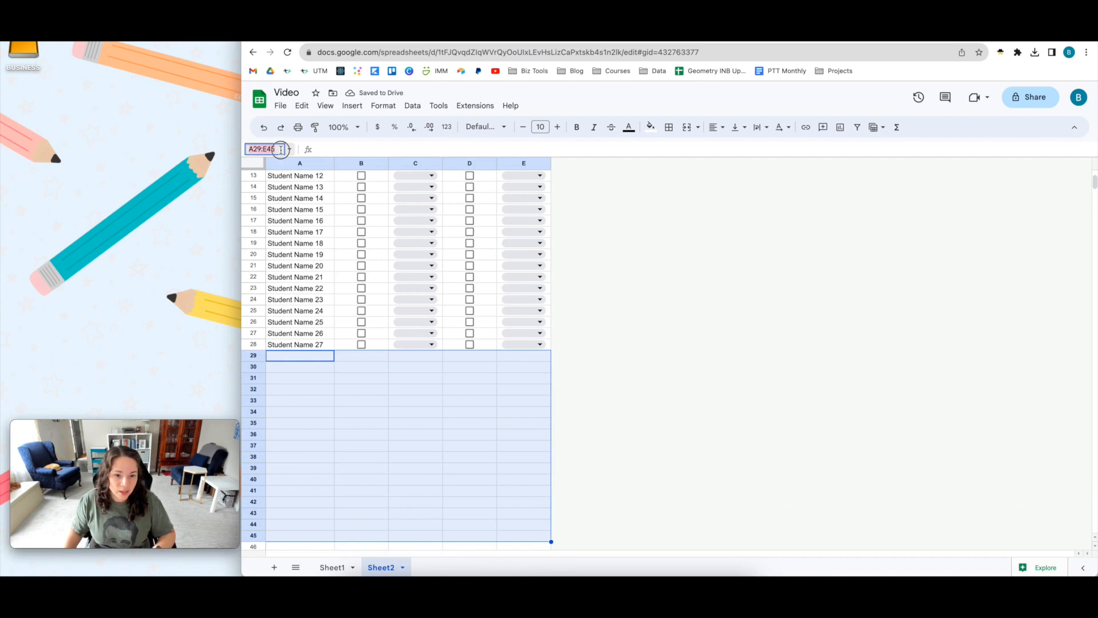
key("BackSpace")
key("BackSpace")
type("1")
key("Return")
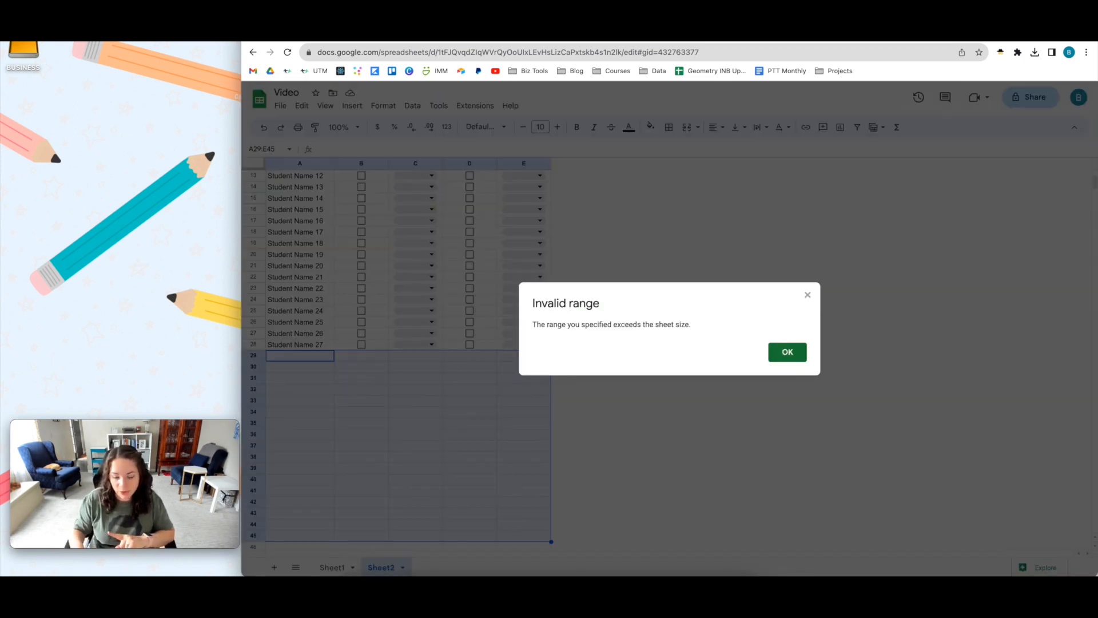
left_click(785, 353)
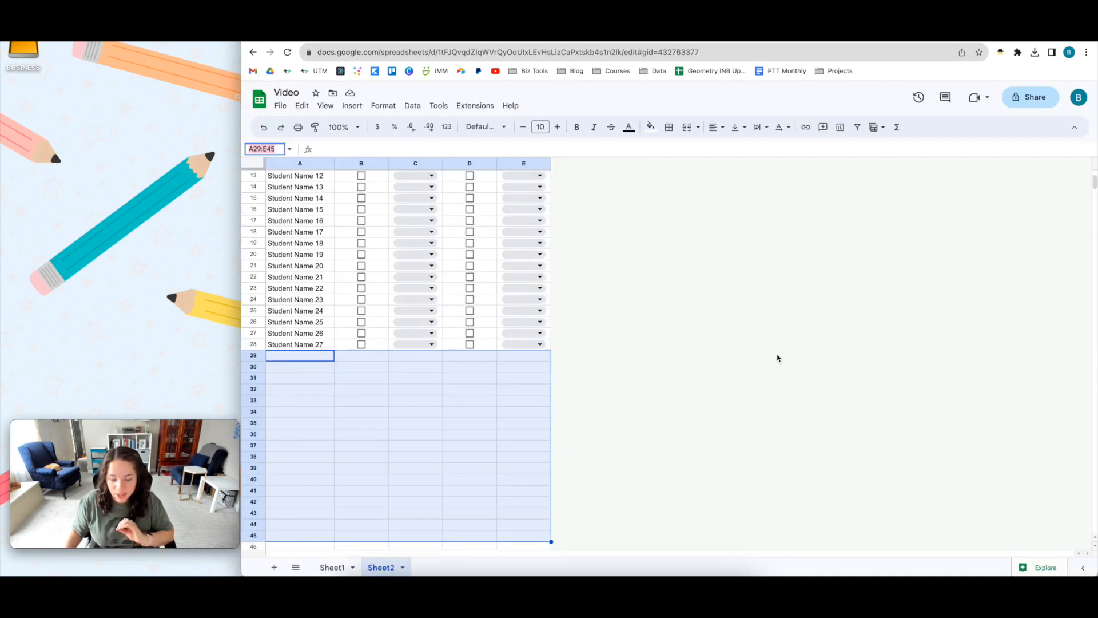
Step: Extend the selection to A29:E990 and delete rows 29–990, as well as the remaining empty rows 29–37
left_click(278, 150)
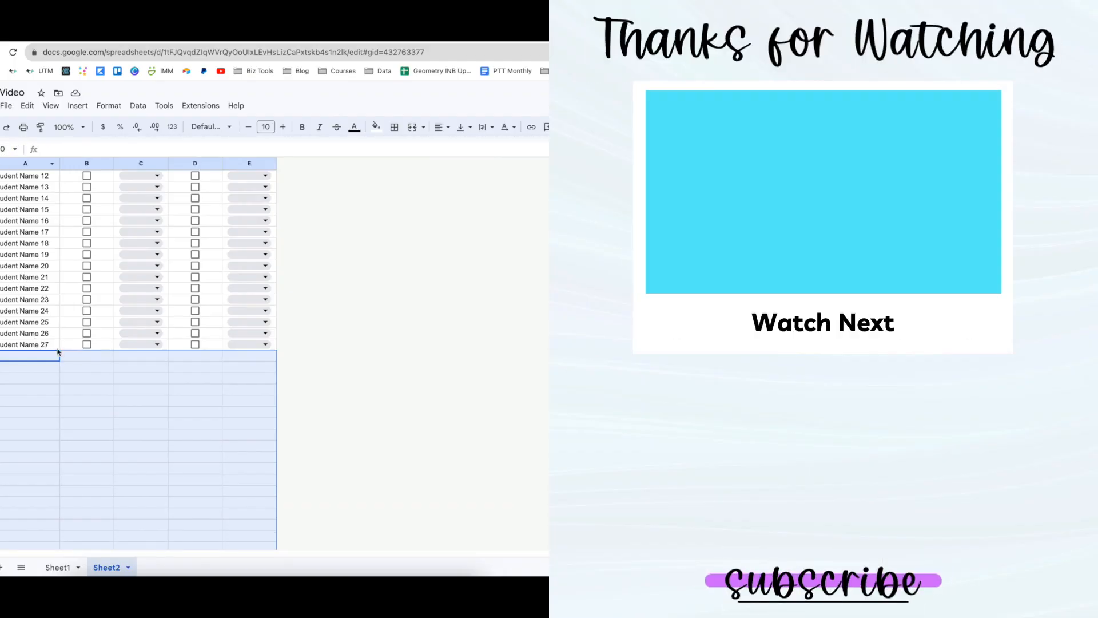
right_click(76, 373)
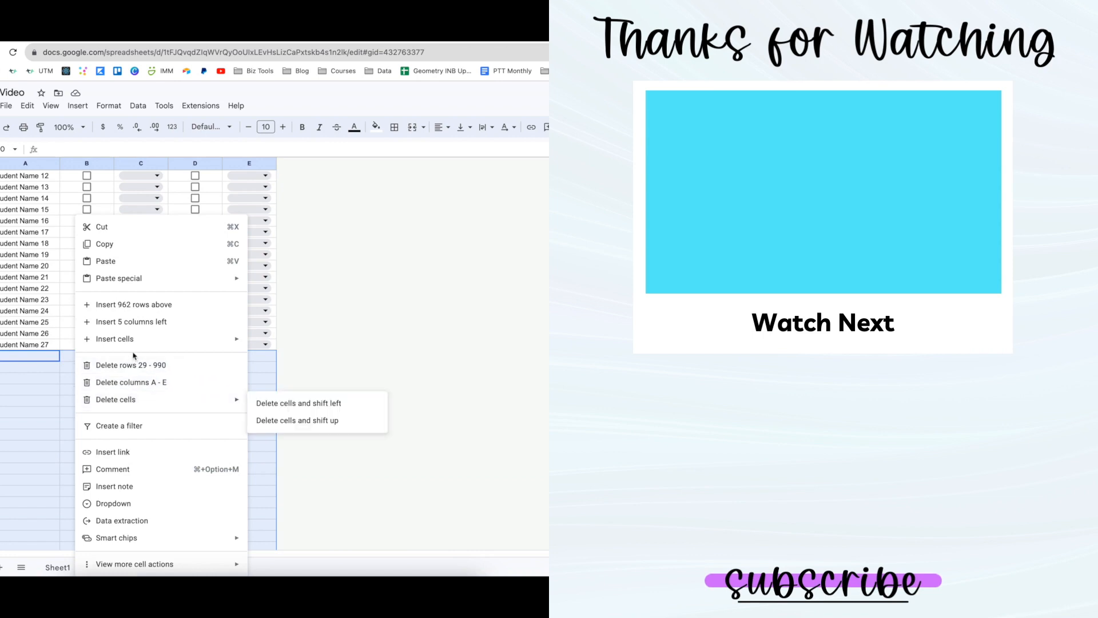
left_click(131, 369)
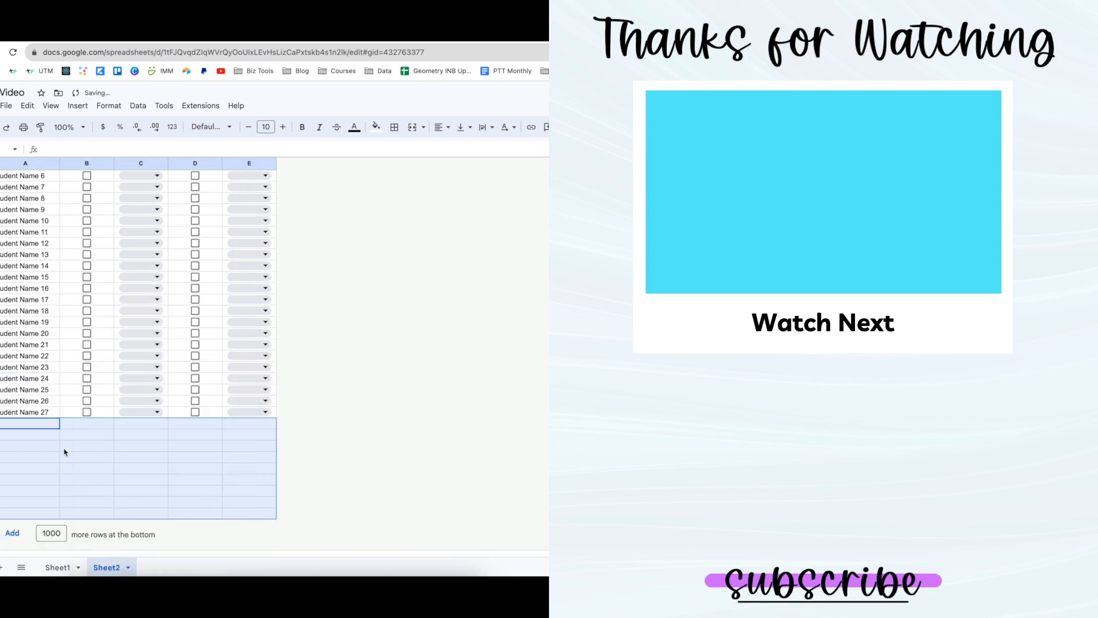
right_click(26, 428)
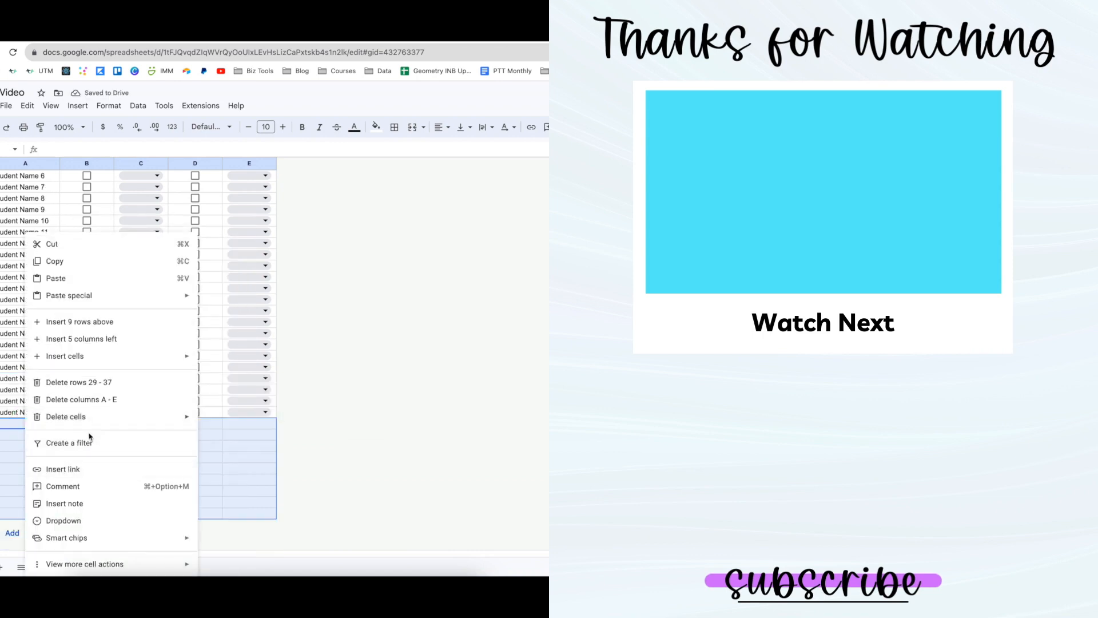
mouse_move(88, 425)
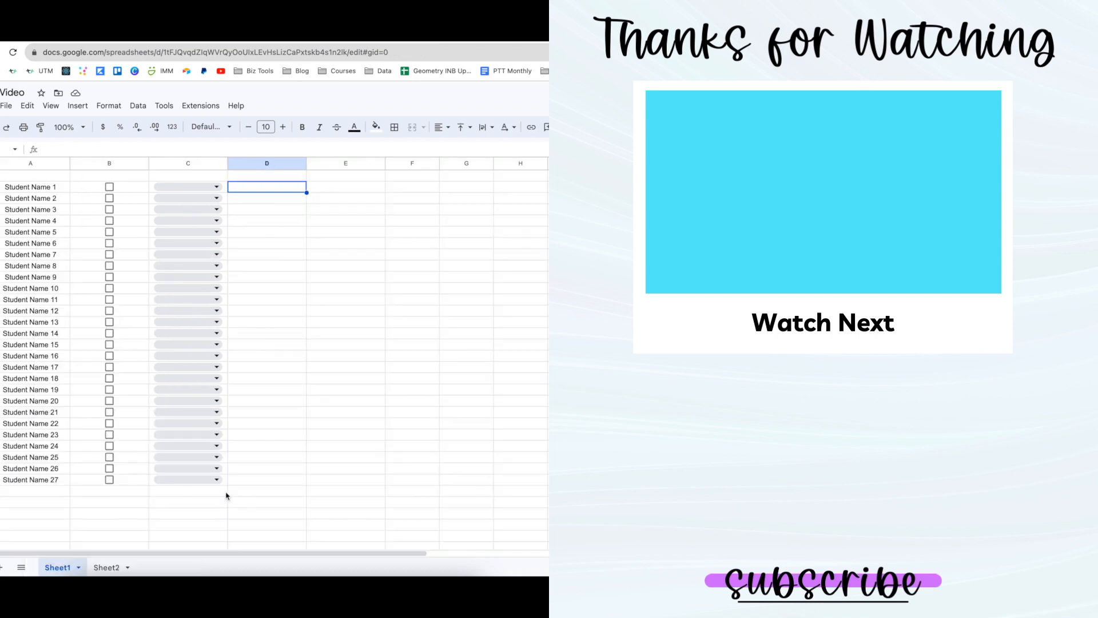